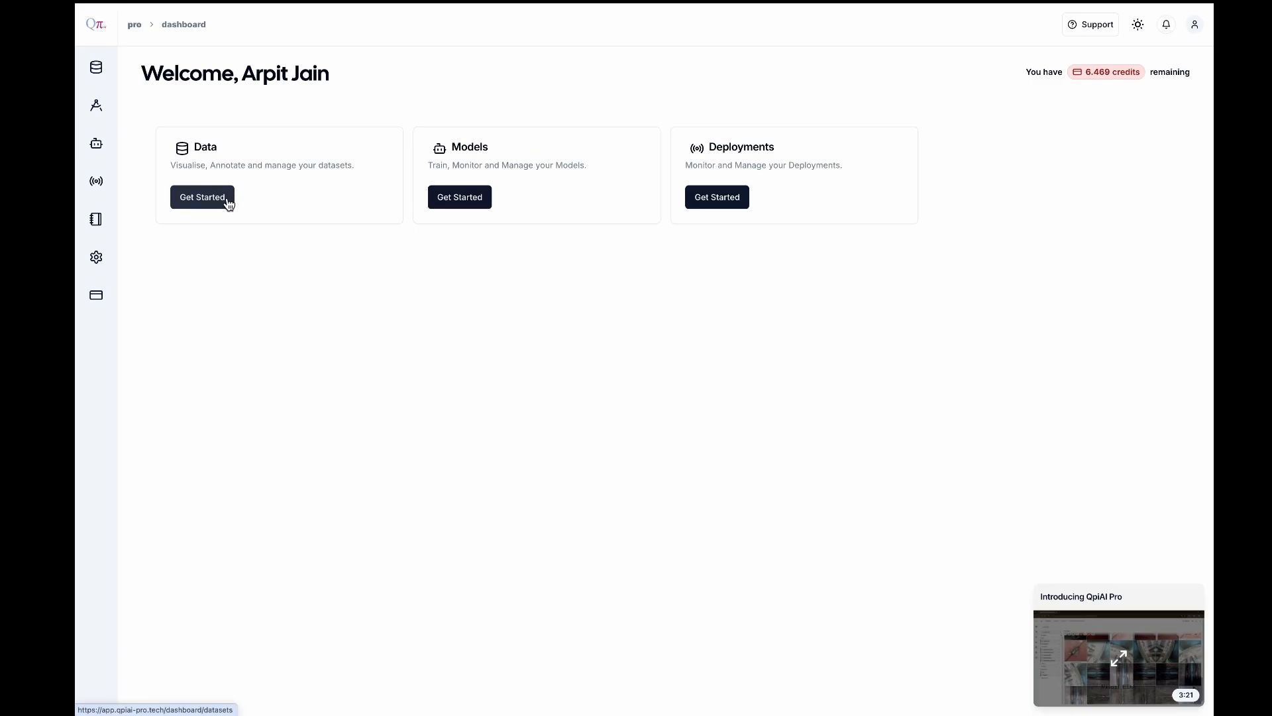
Create a new private dataset repository named autonomoustrial23121731
click(228, 203)
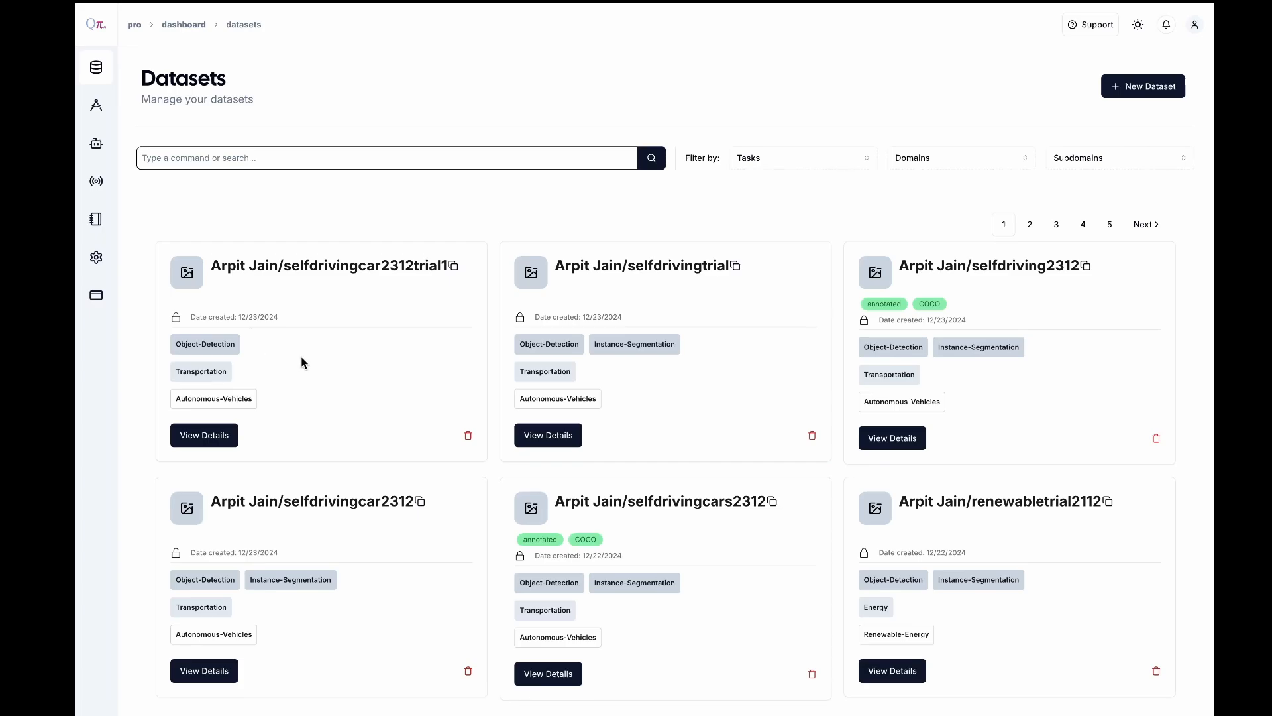
scroll(302, 361, down, 1)
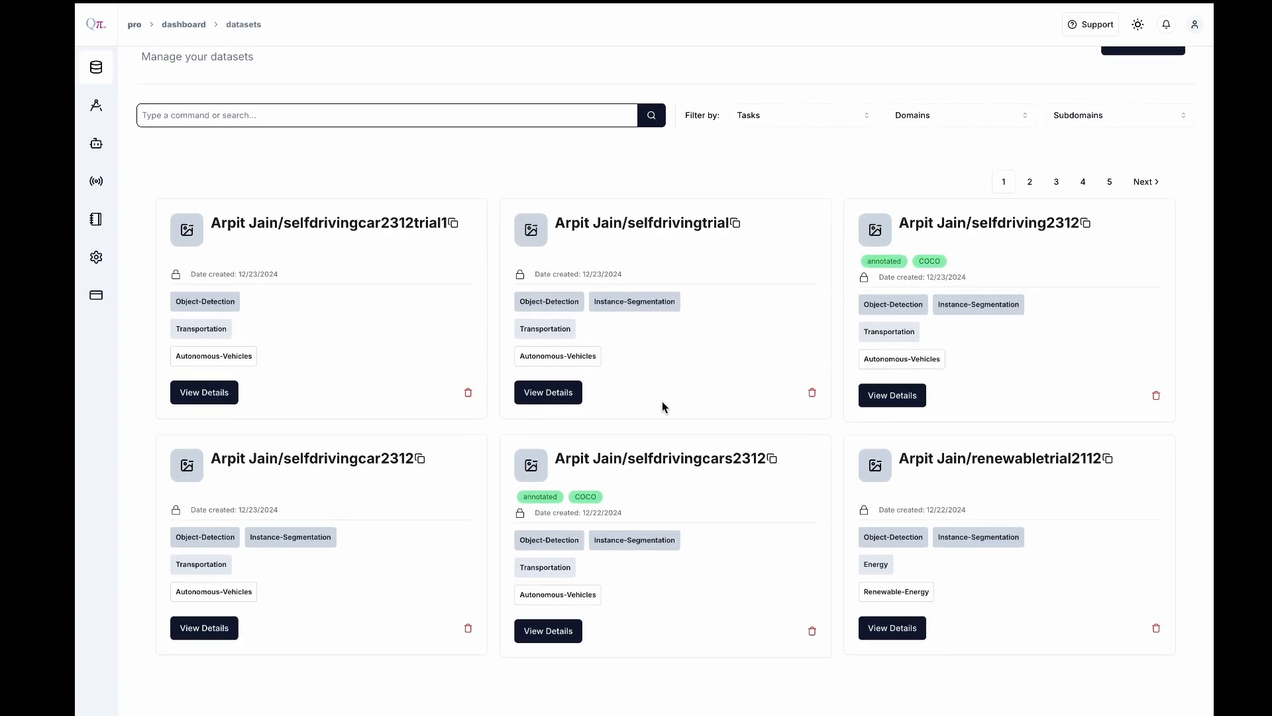
scroll(662, 406, up, 1)
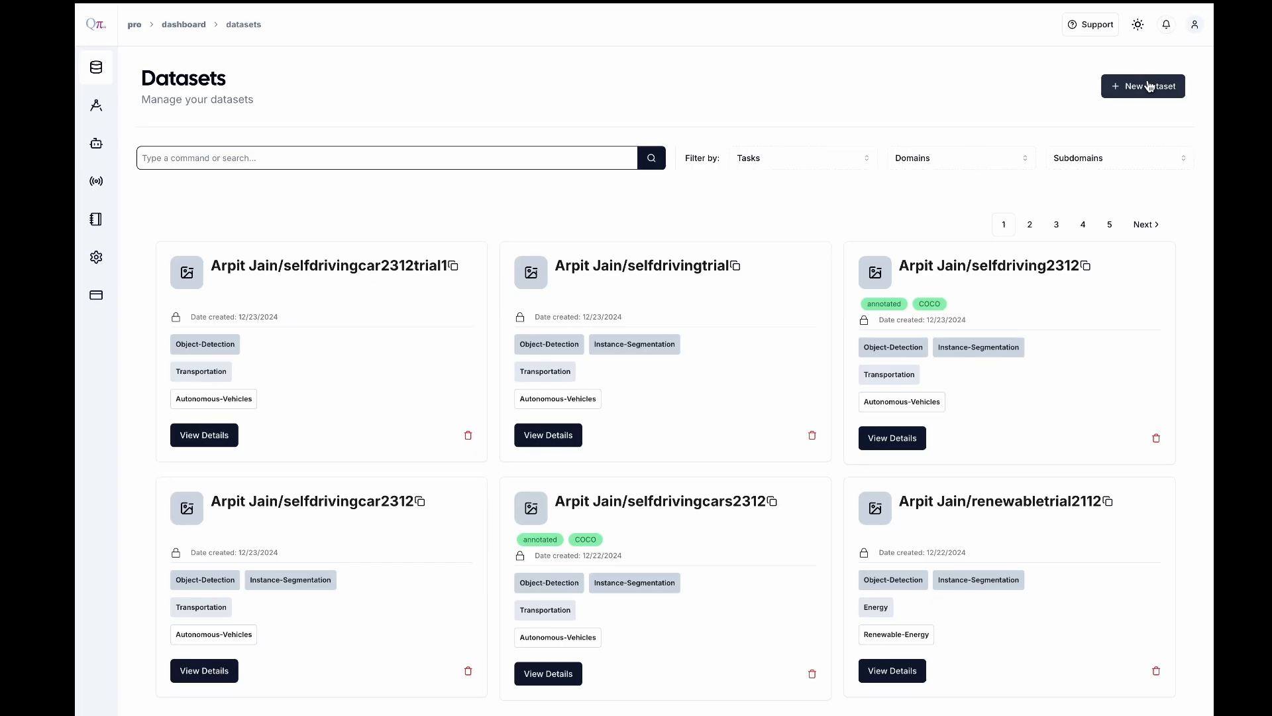
click(1149, 85)
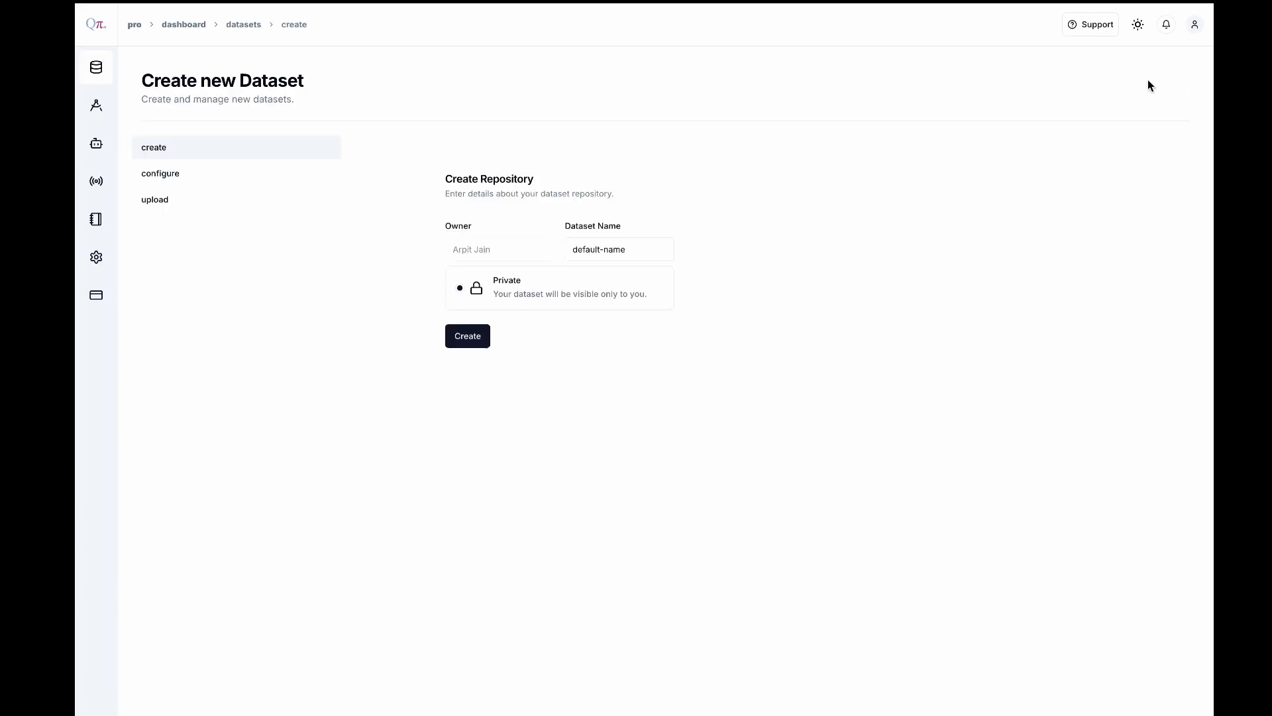
triple_click(638, 245)
text(autonomoustrial23121731)
click(478, 335)
Set the dataset's domain to transportation, subdomain to autonomous-vehicles, data type to image and task to instance-segmentation
click(463, 229)
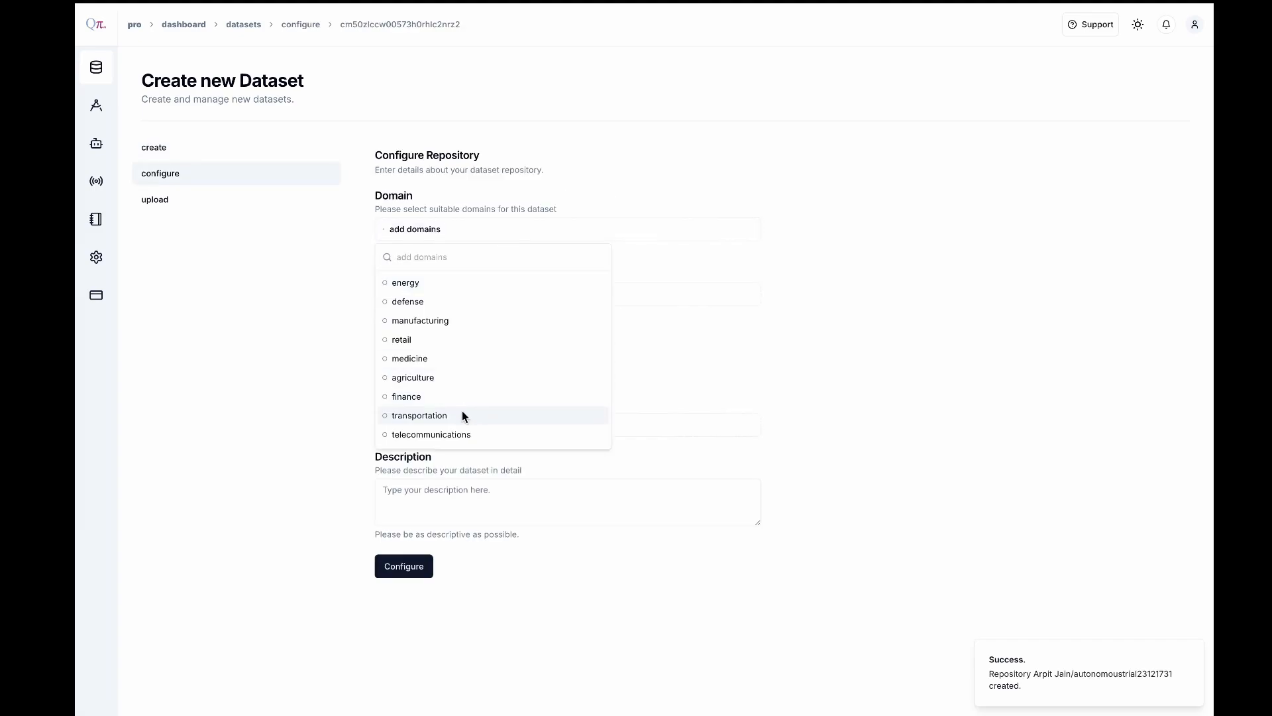
click(462, 415)
click(474, 294)
click(503, 444)
click(502, 360)
click(502, 384)
click(464, 425)
click(456, 497)
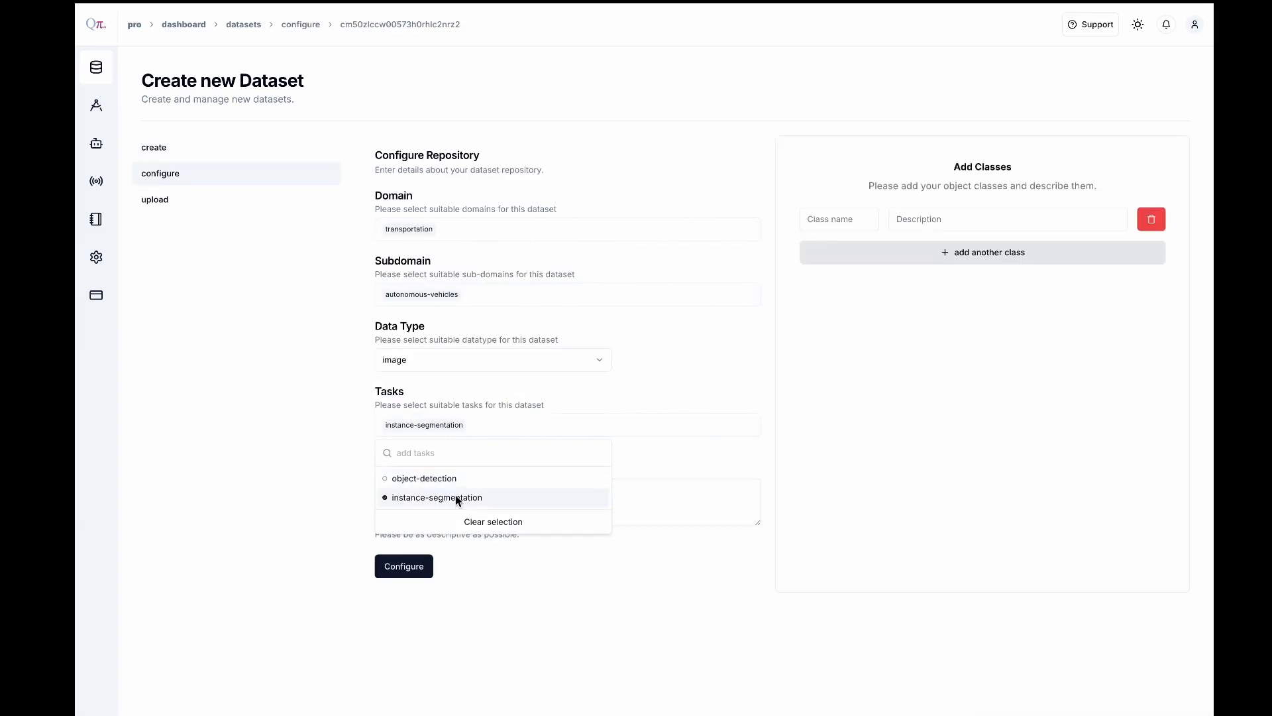
Enter "few shot annotation trial" as the dataset's description
click(677, 495)
text(few shot annotation trial)
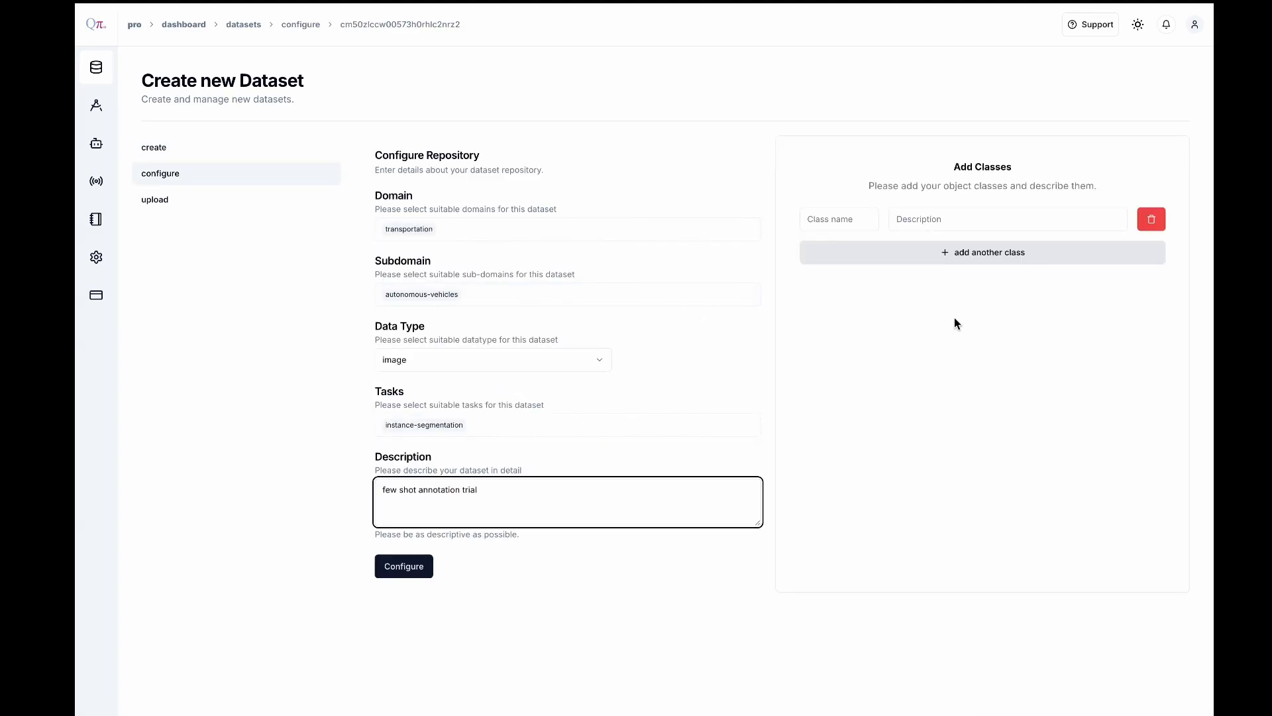
Add the object classes car and bus, describing each with its own class name
click(836, 219)
text(car)
key(Tab)
text(car)
click(843, 252)
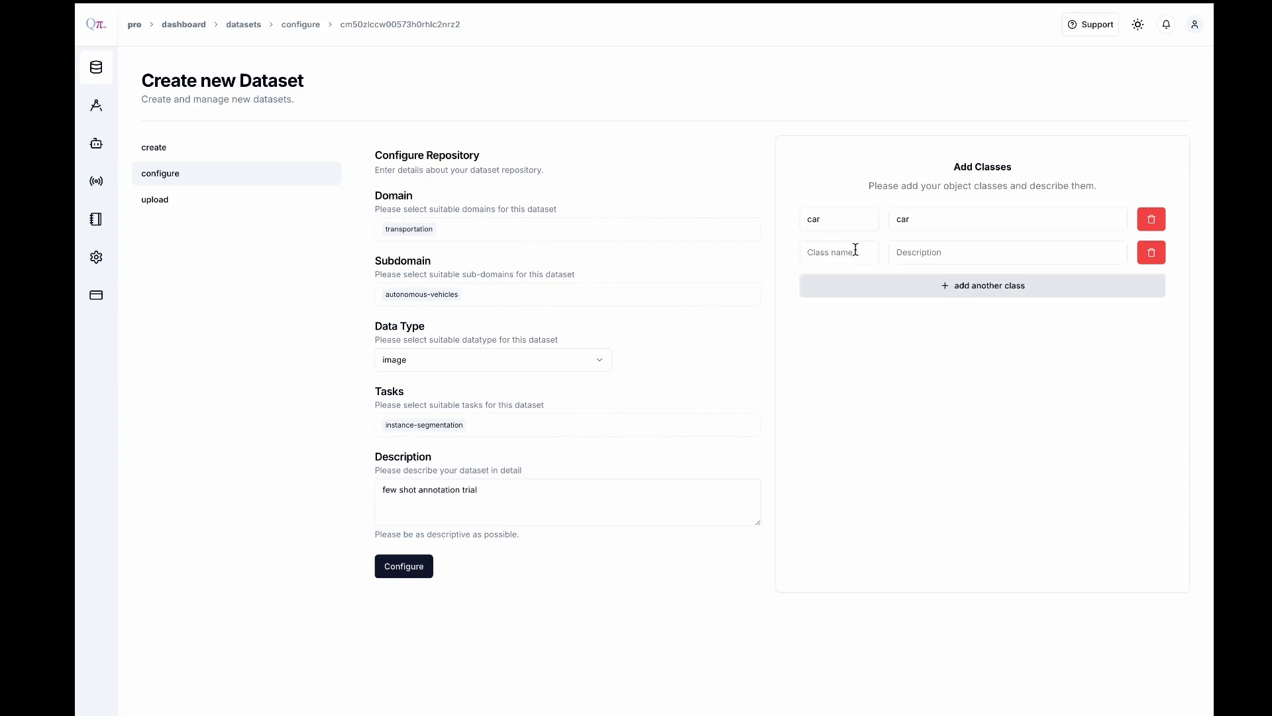
click(843, 255)
text(bus)
key(Tab)
text(bus)
Add the classes bike, person and road with matching descriptions, and submit the dataset configuration
click(849, 291)
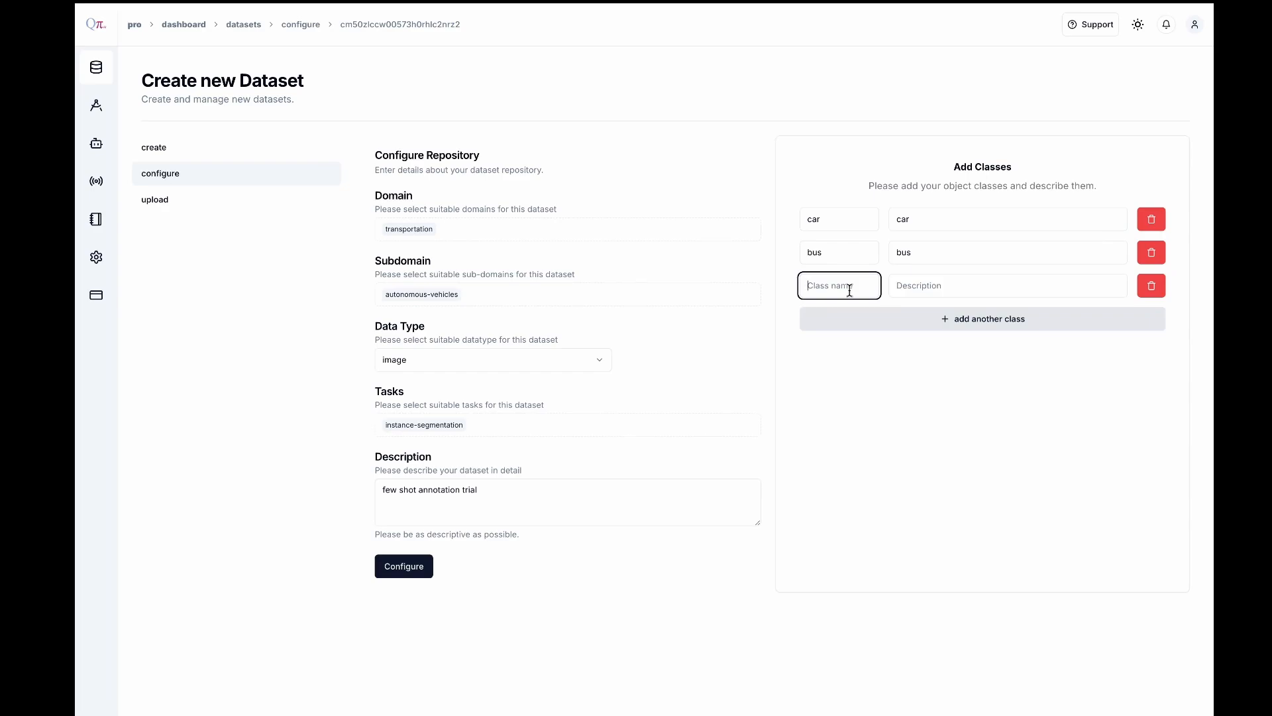
text(bike)
key(Tab)
text(bike)
click(857, 319)
text(person)
key(Tab)
text(person)
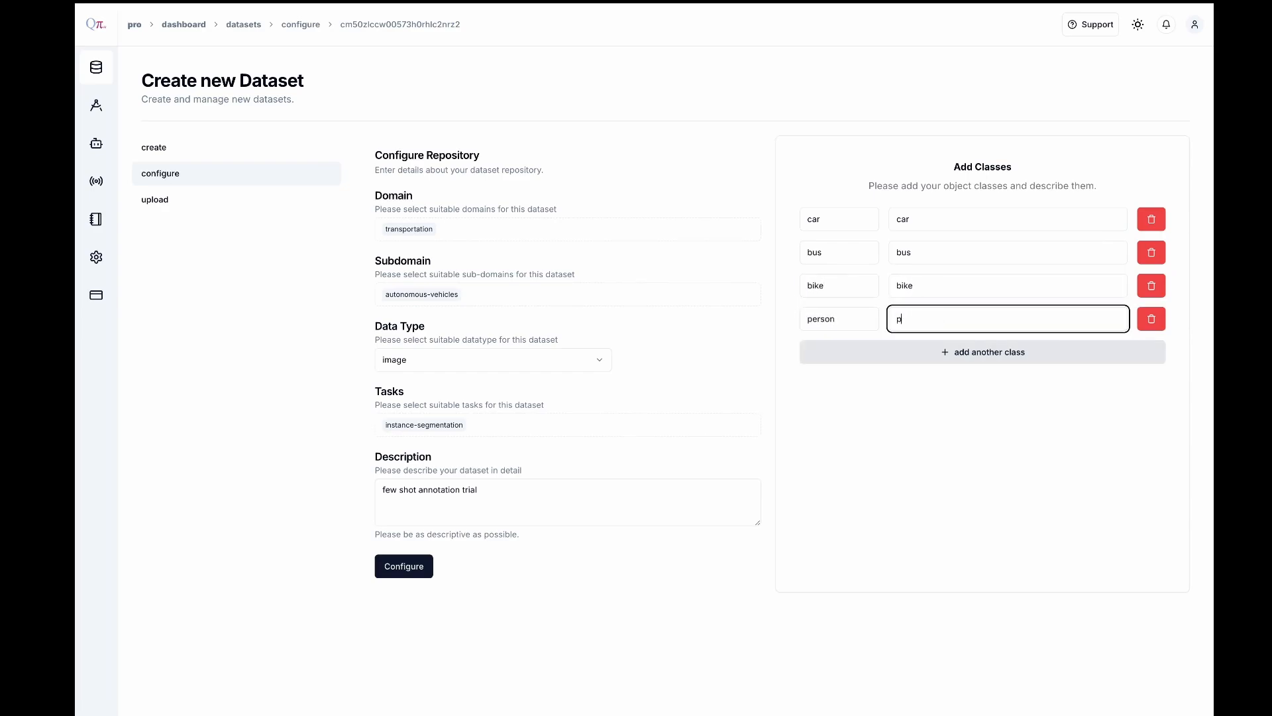
click(857, 352)
text(road)
key(Tab)
text(road)
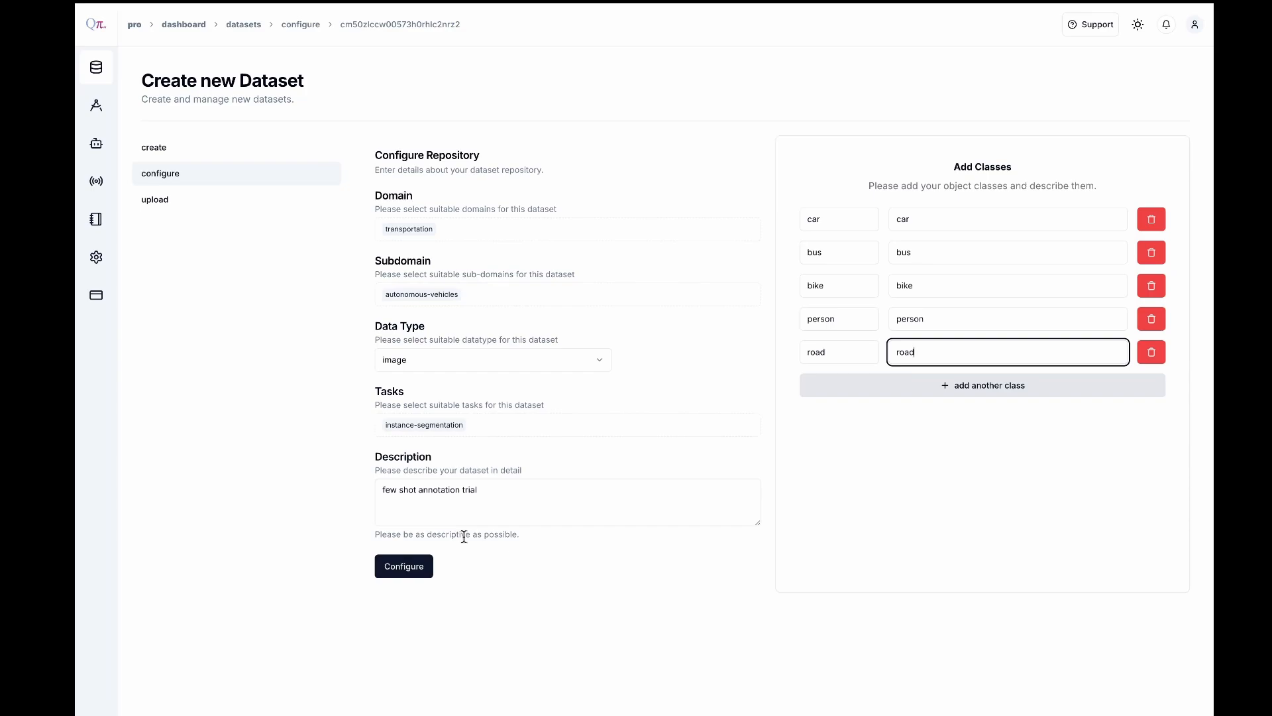
click(420, 561)
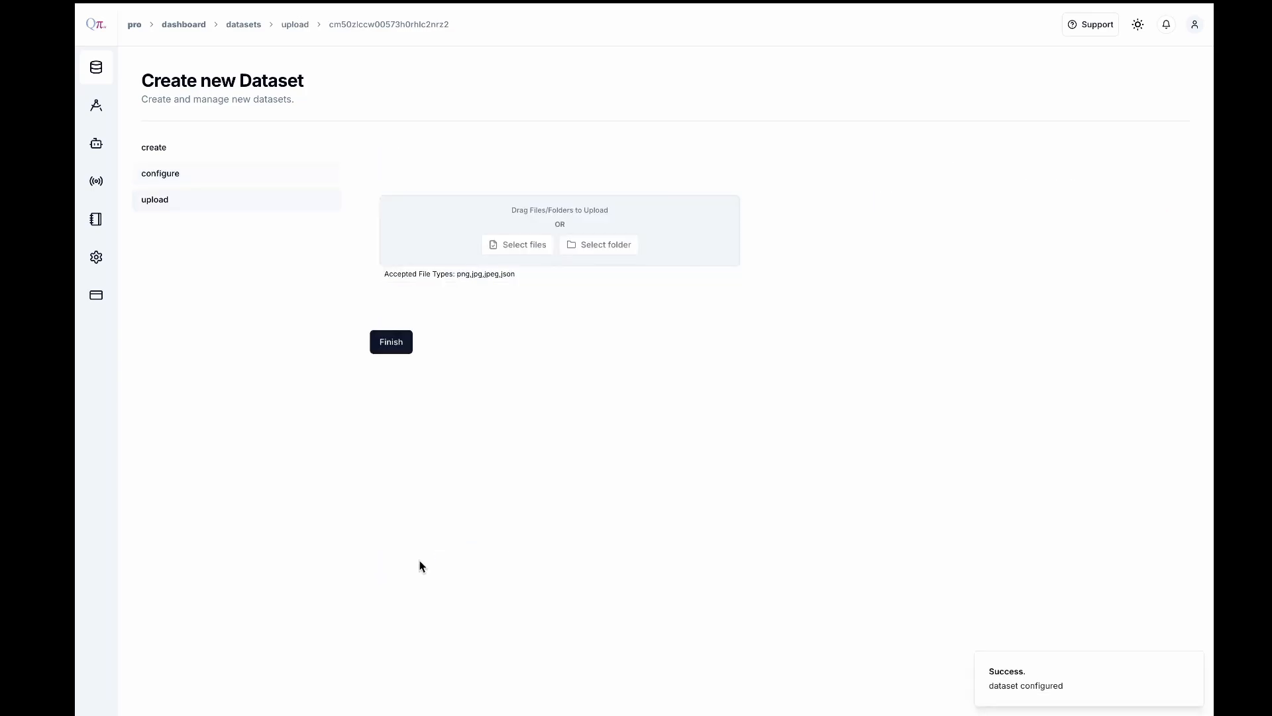
Upload the images 000158.png through 001823.png from the kitti dataset's test img folder
click(541, 245)
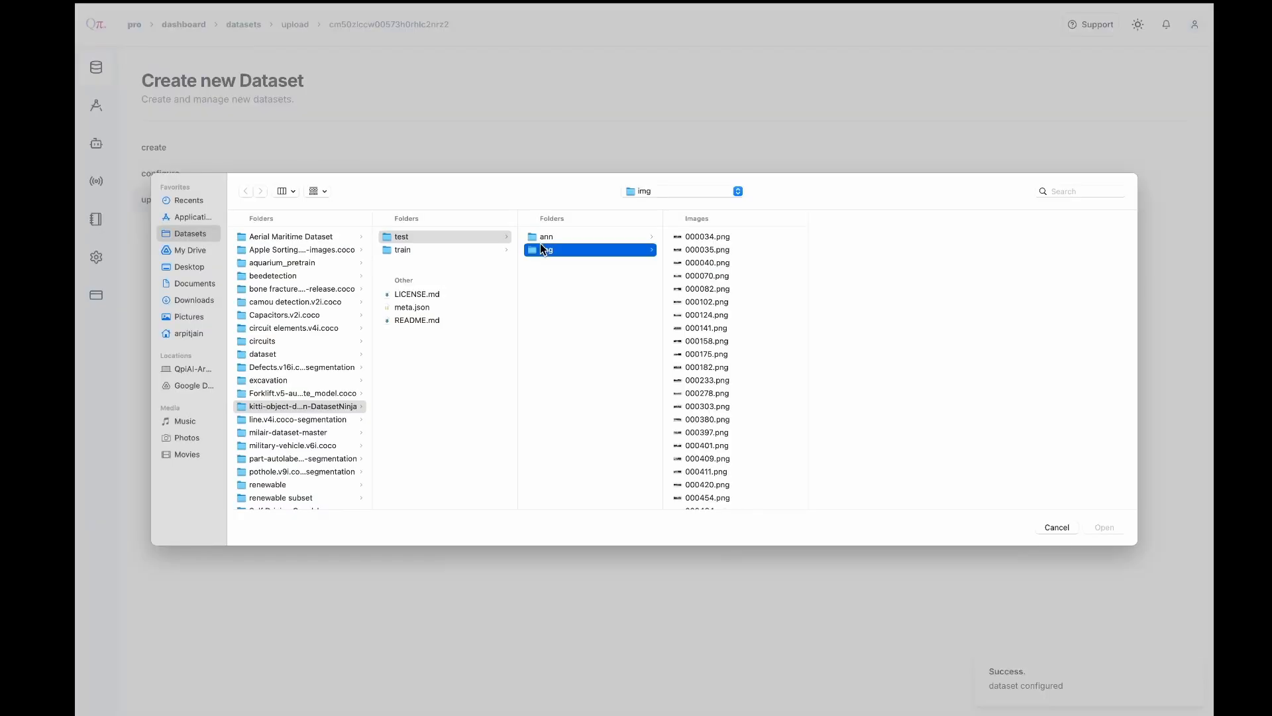
click(718, 346)
scroll(719, 348, down, 15)
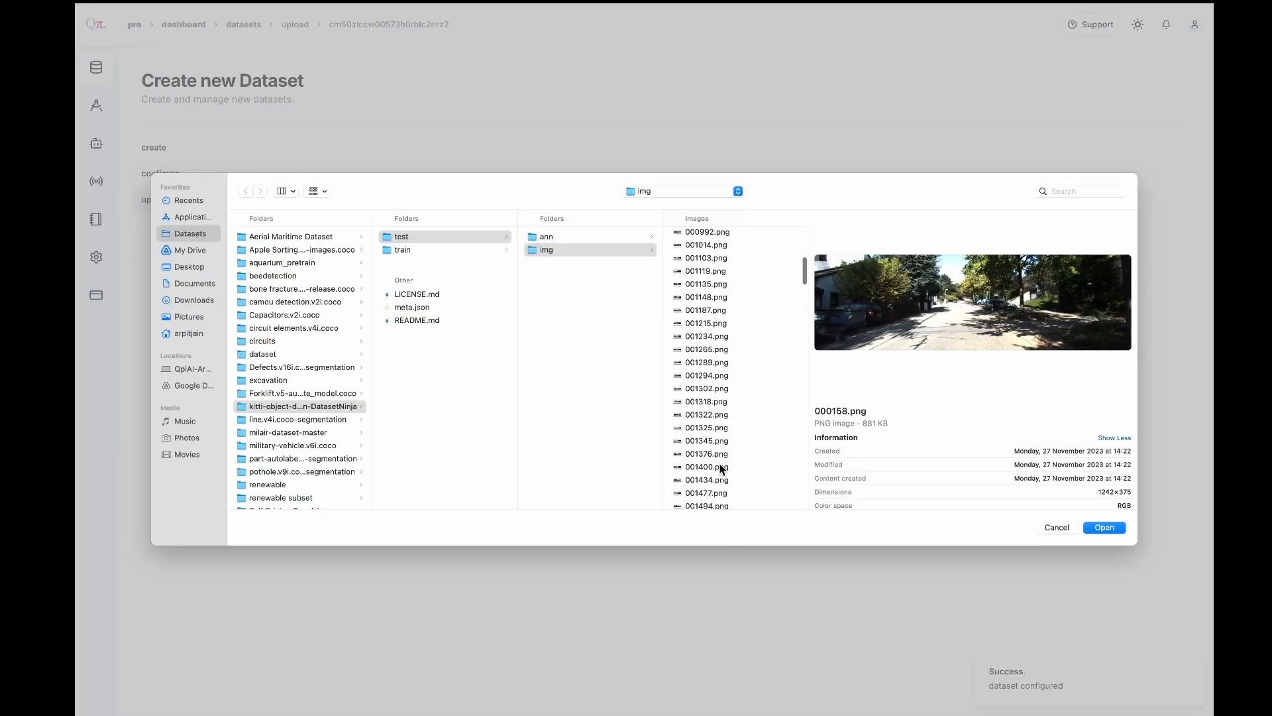
shift+click(722, 468)
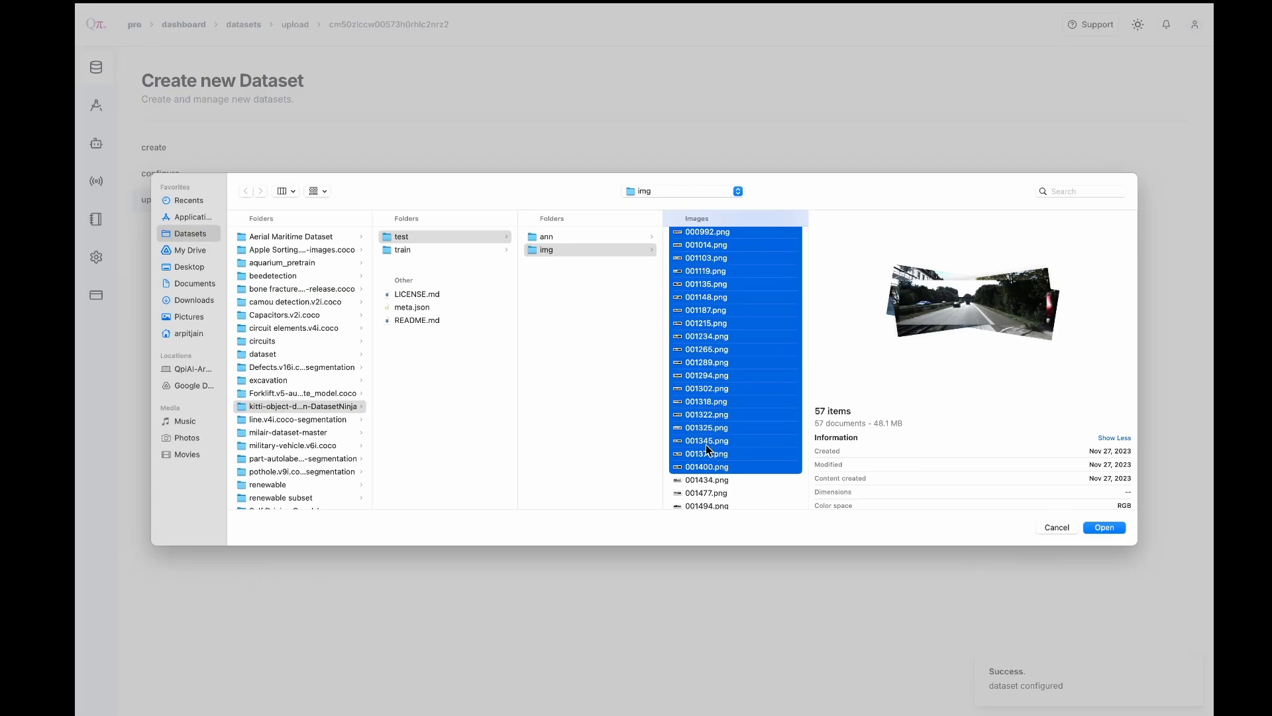
scroll(705, 444, down, 5)
shift+click(706, 444)
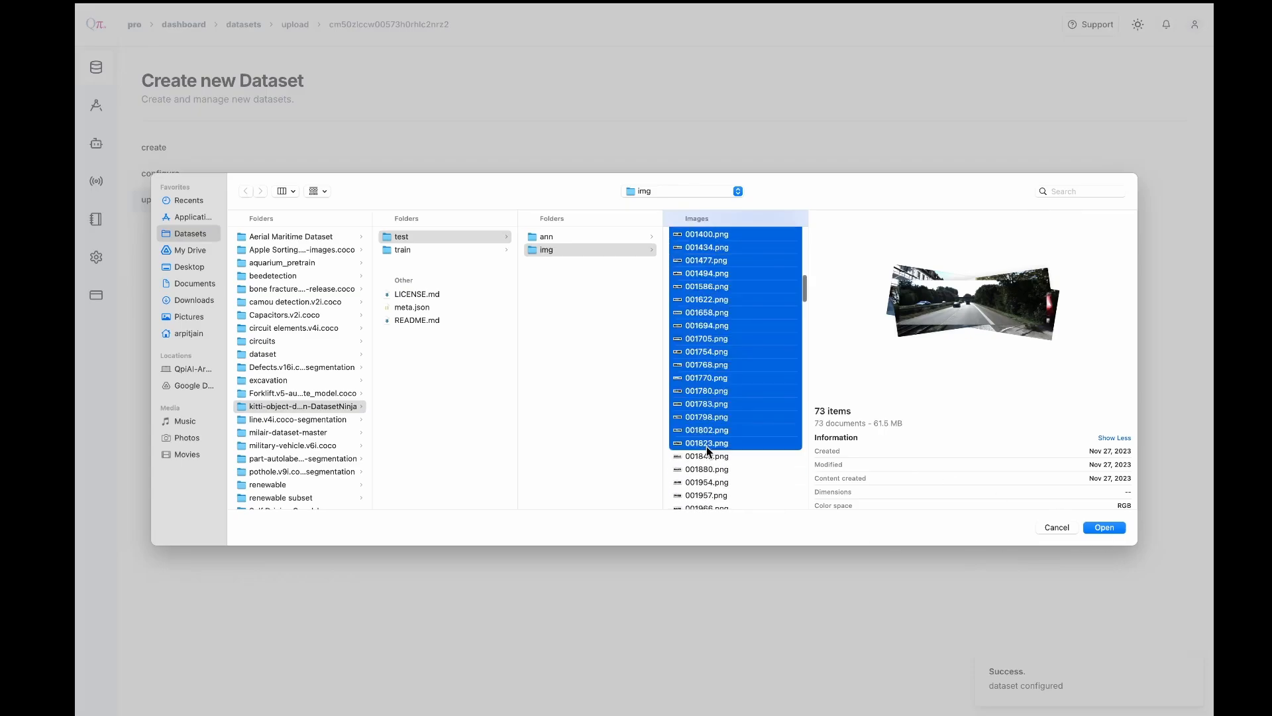
click(1105, 528)
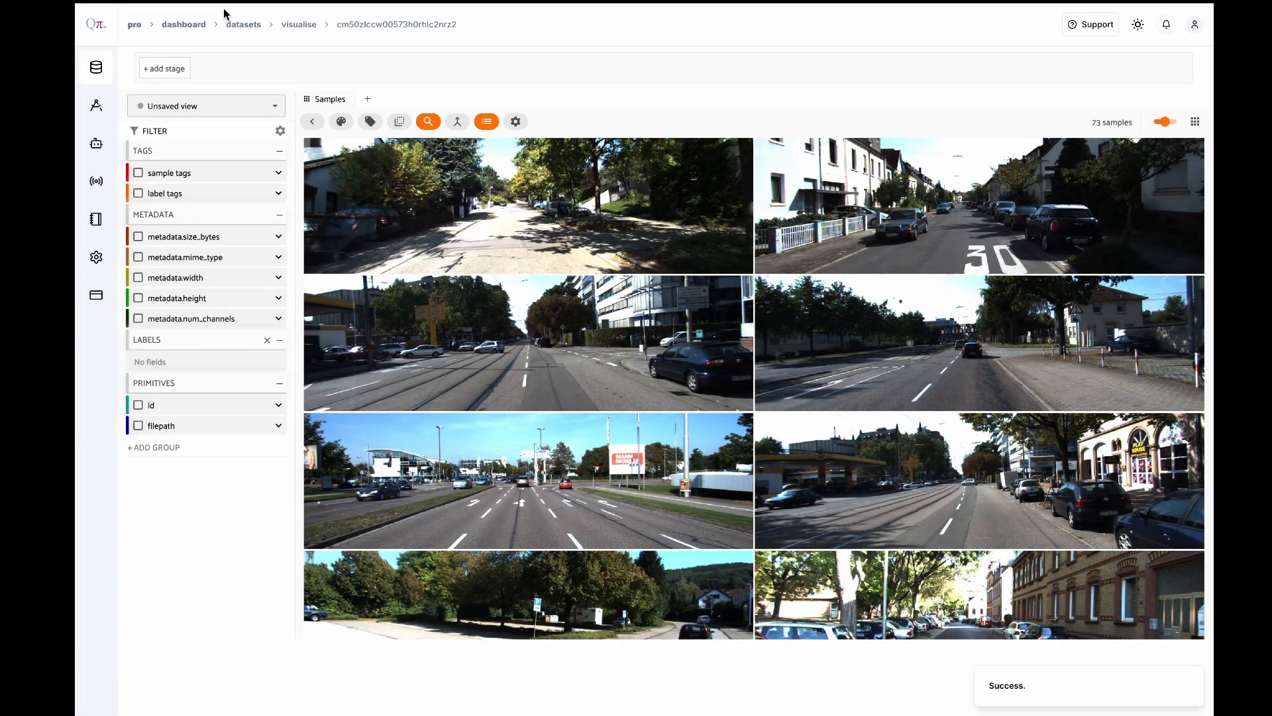
Start Few Shot Annotation from the details of the autonomoustrial23121731 dataset
click(240, 28)
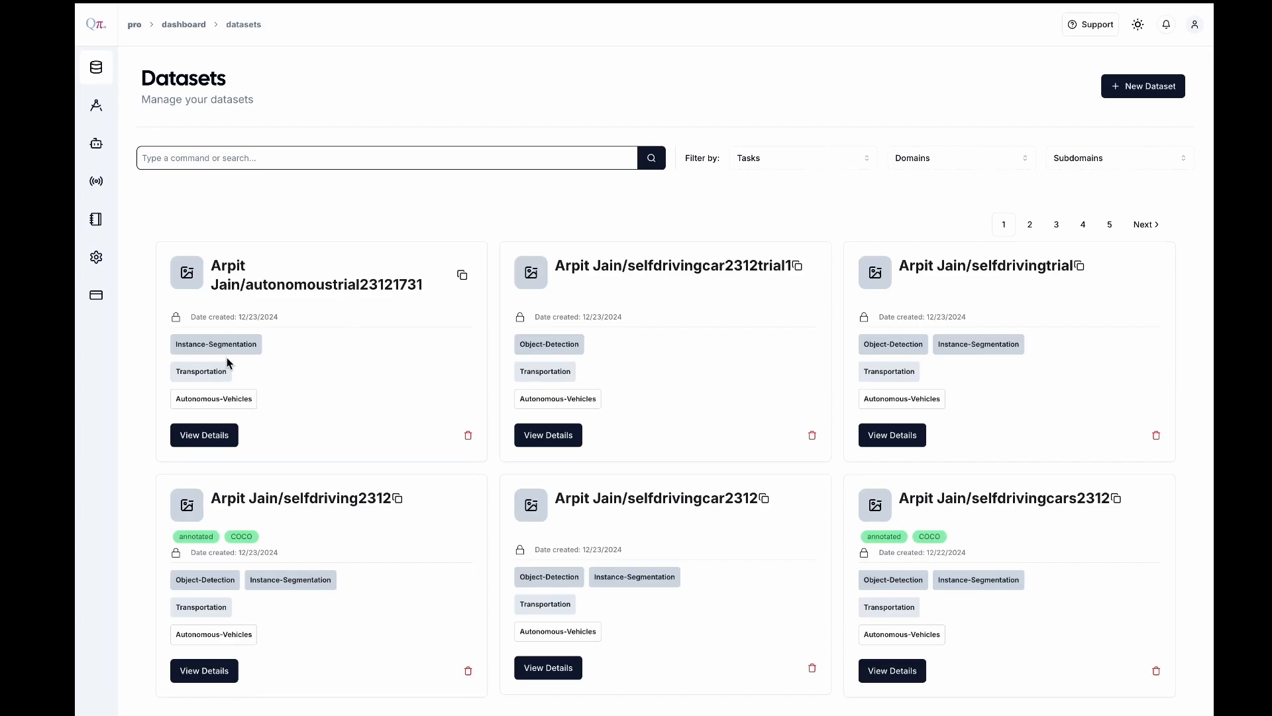
click(217, 445)
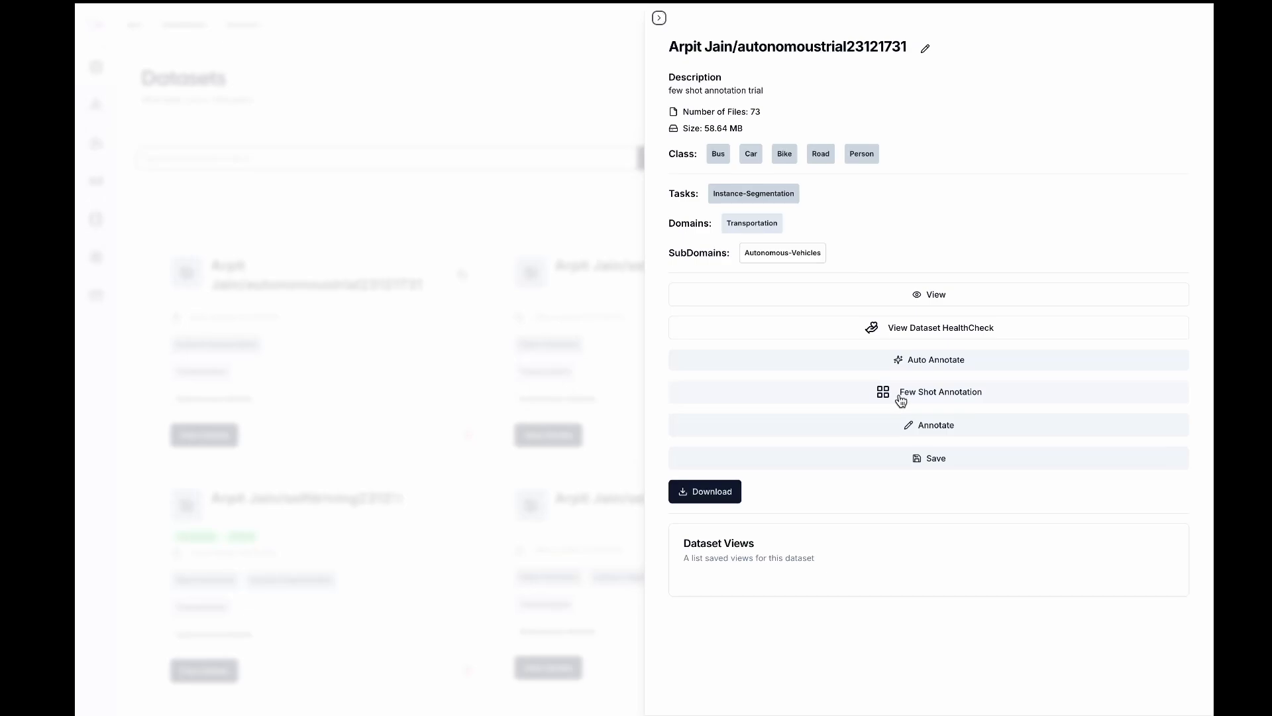
click(901, 400)
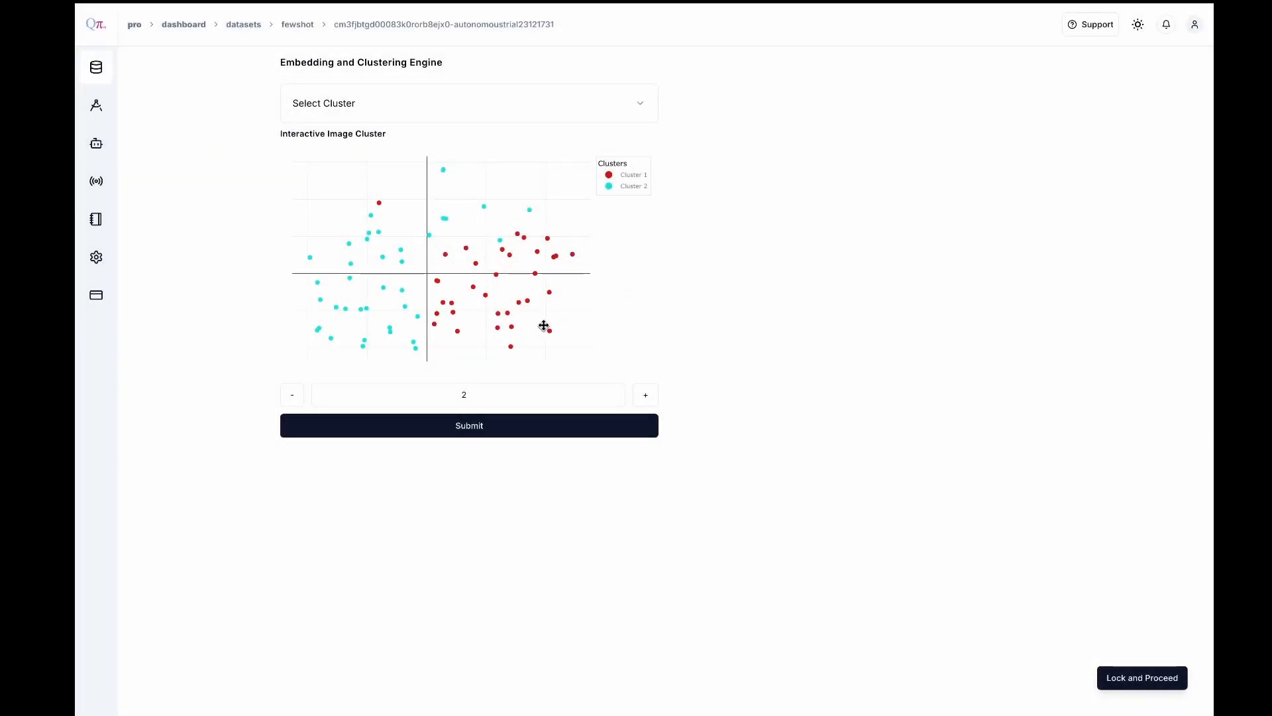
Examine the point plots and images of Cluster 1 and Cluster 2 in the two-cluster grouping
click(424, 109)
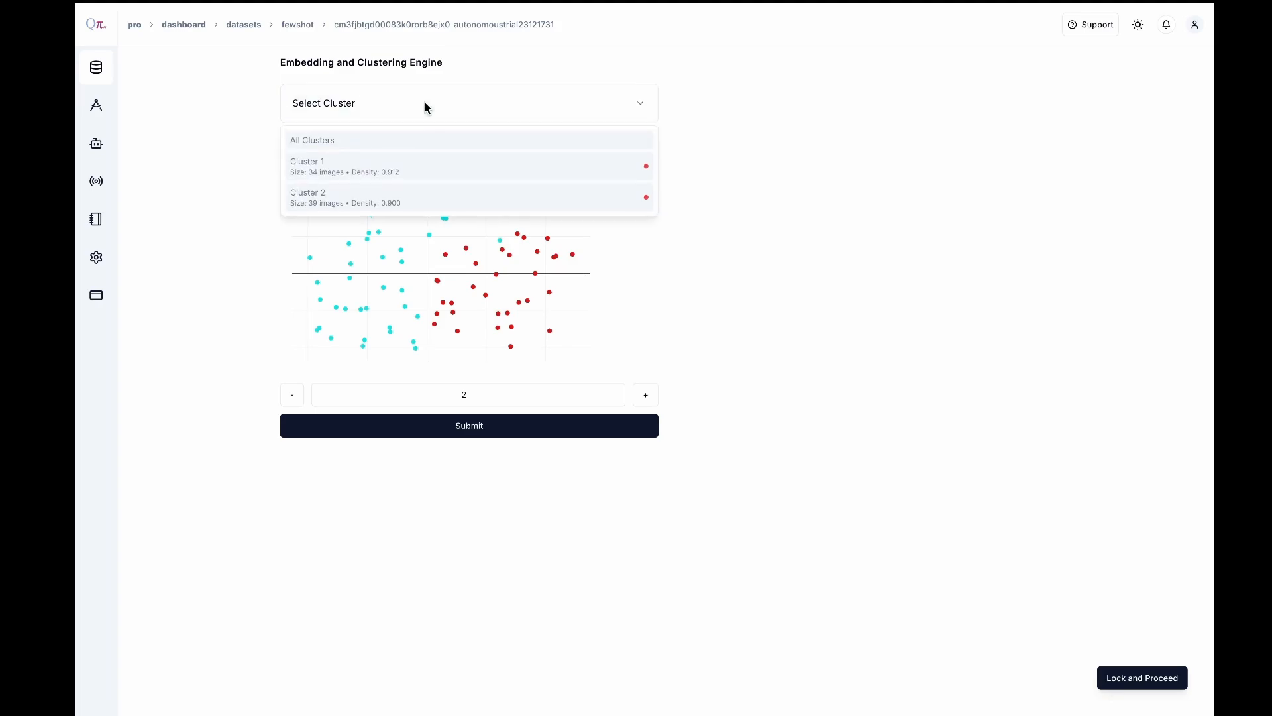
click(425, 175)
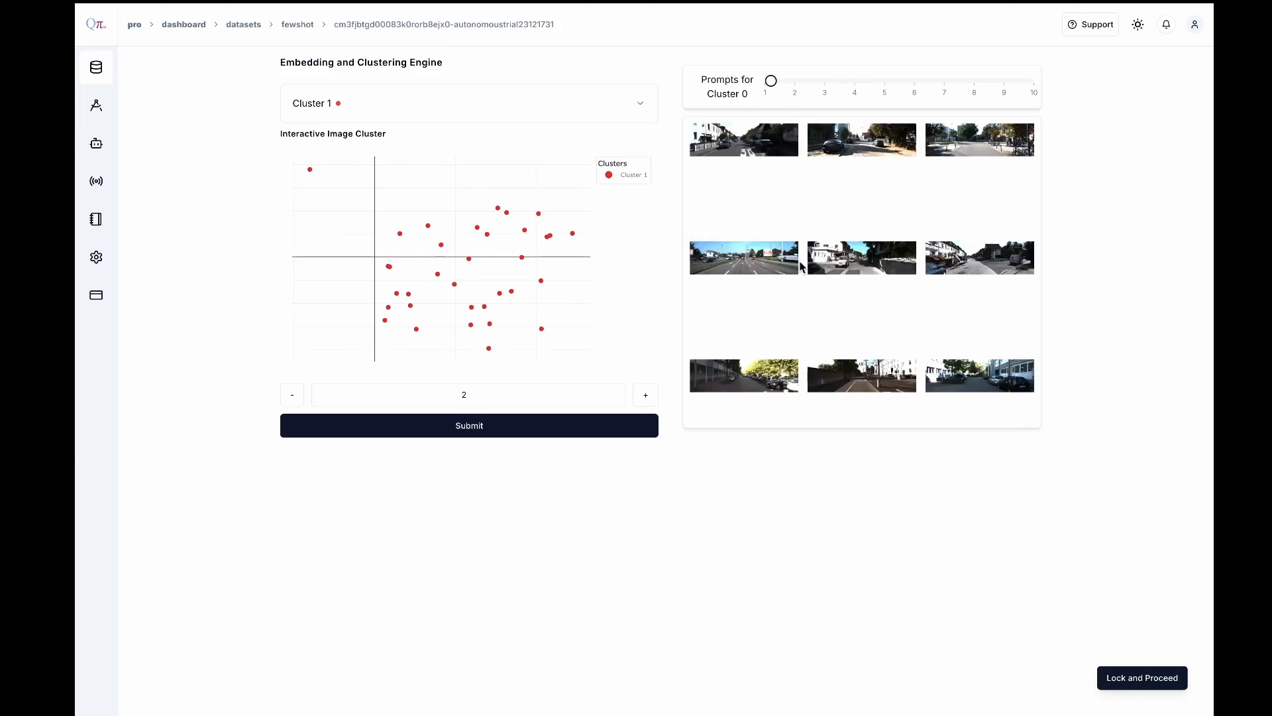
scroll(800, 266, down, 5)
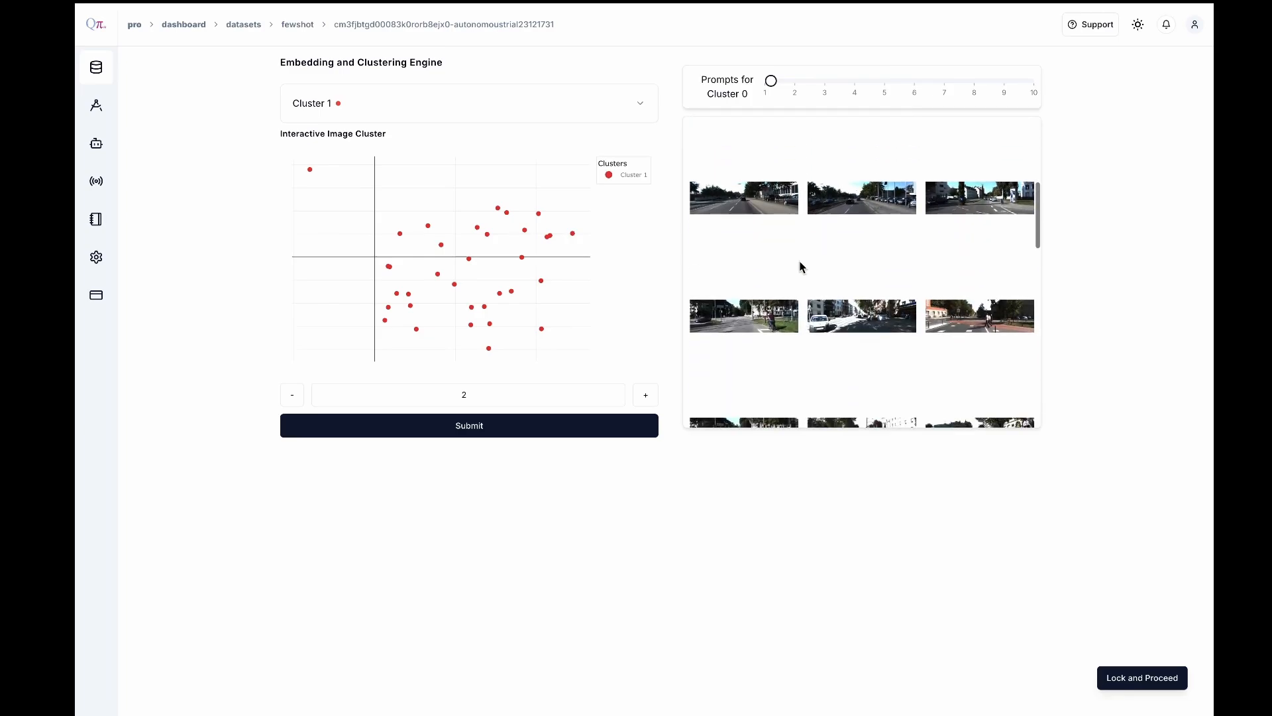
scroll(800, 265, down, 5)
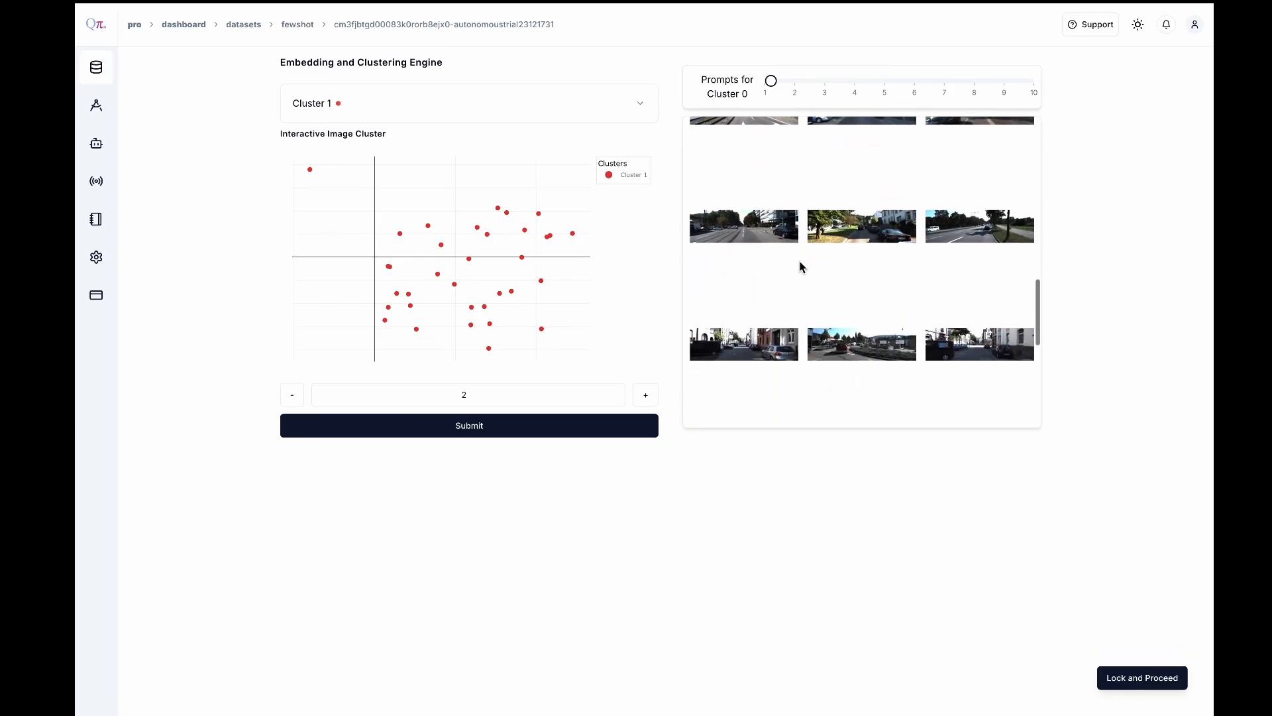
click(471, 113)
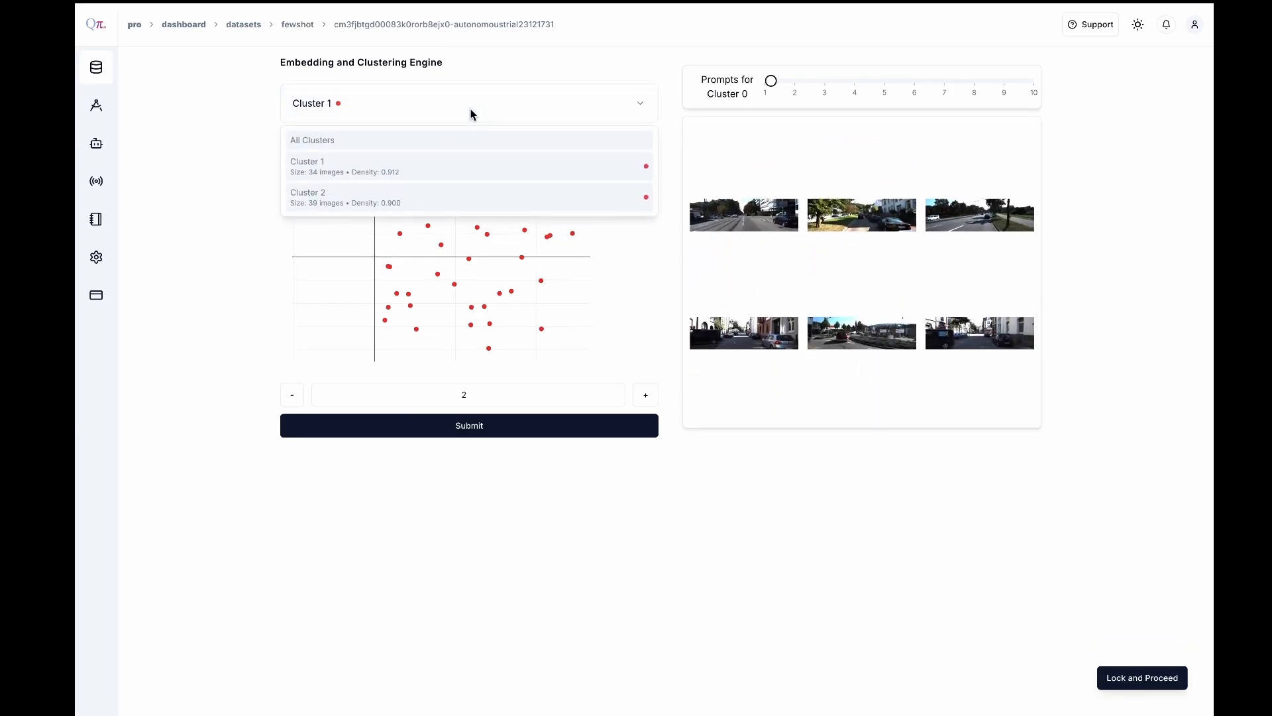
click(397, 198)
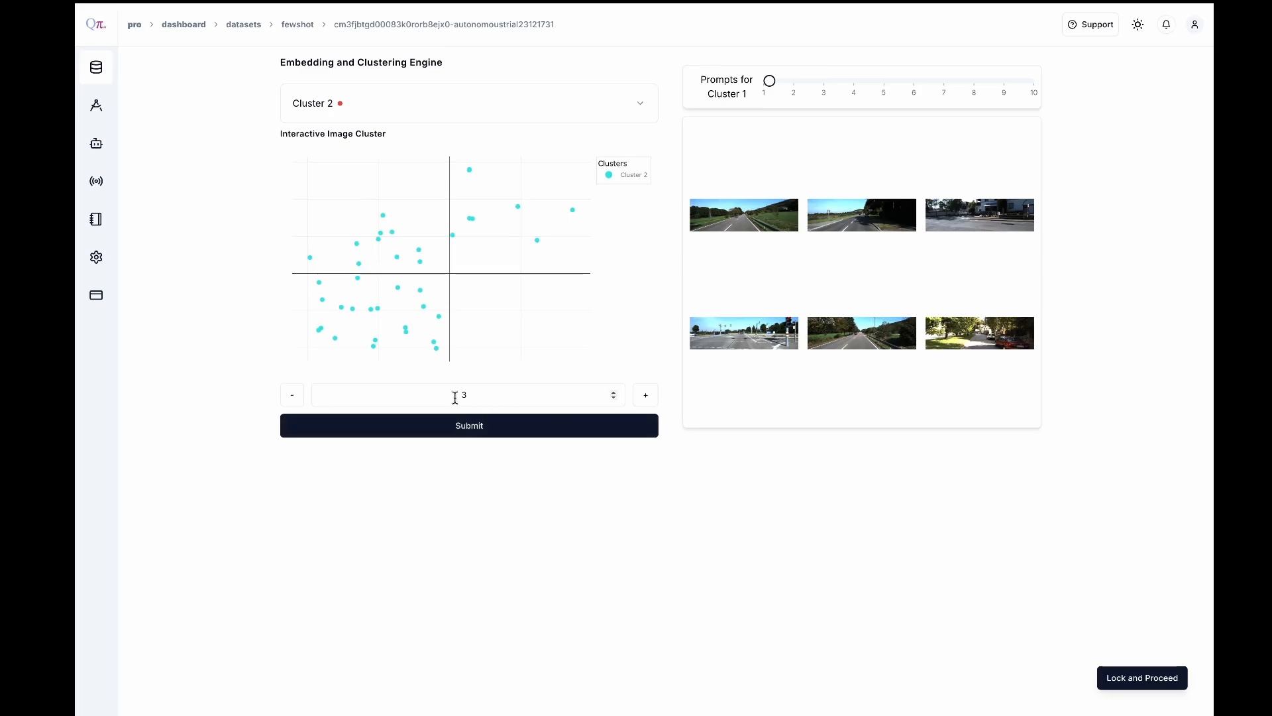
Regroup the images into 3 clusters and set the number of prompts for Cluster 1 to 2
click(470, 427)
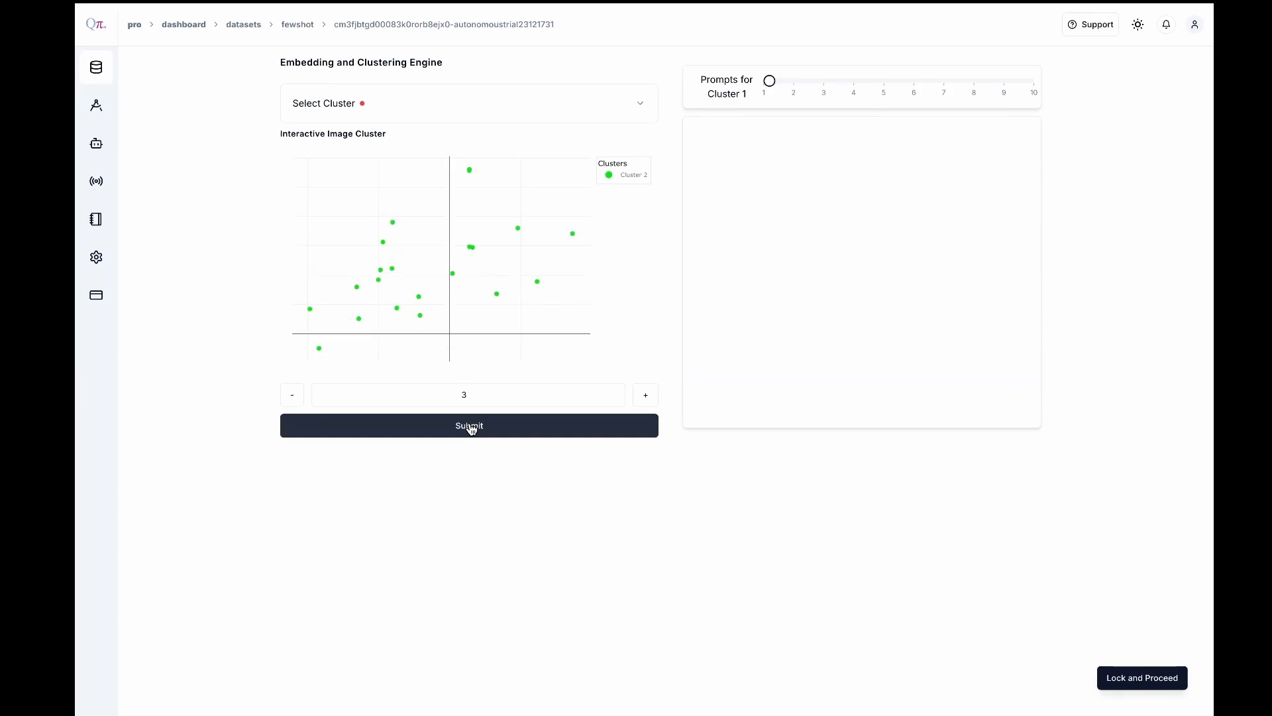
click(422, 103)
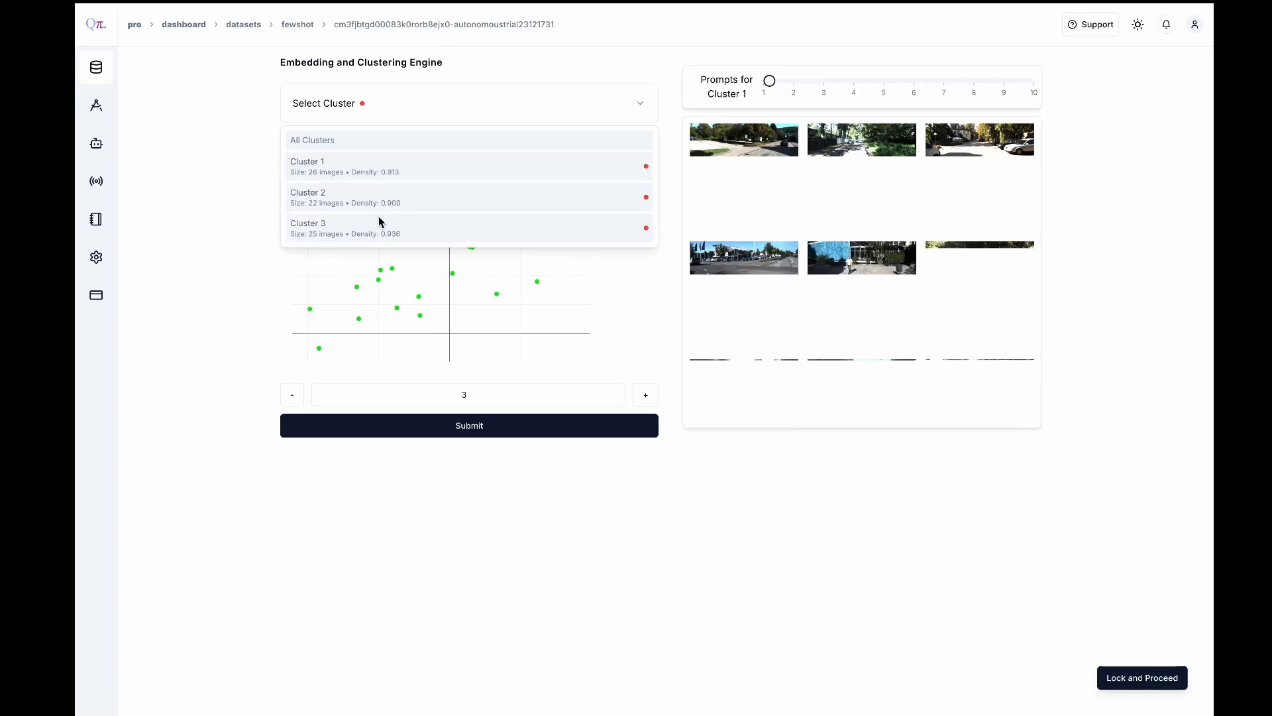
click(471, 167)
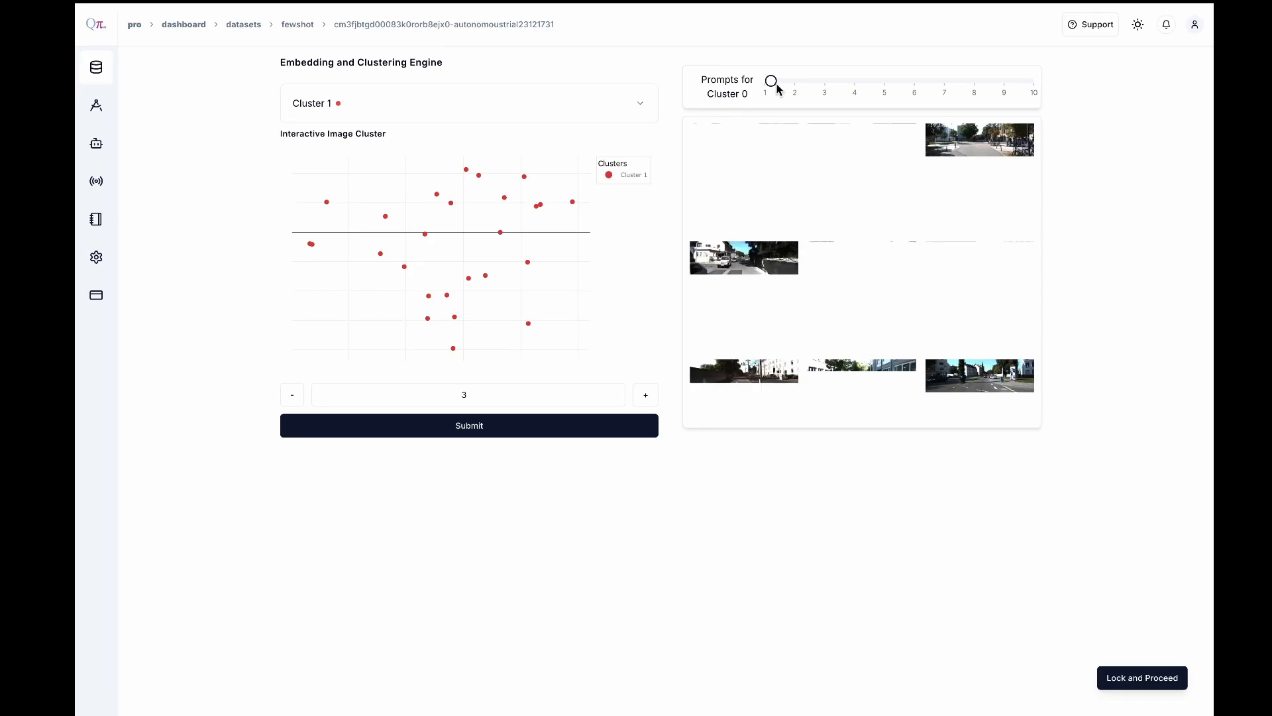
drag(775, 87, 799, 84)
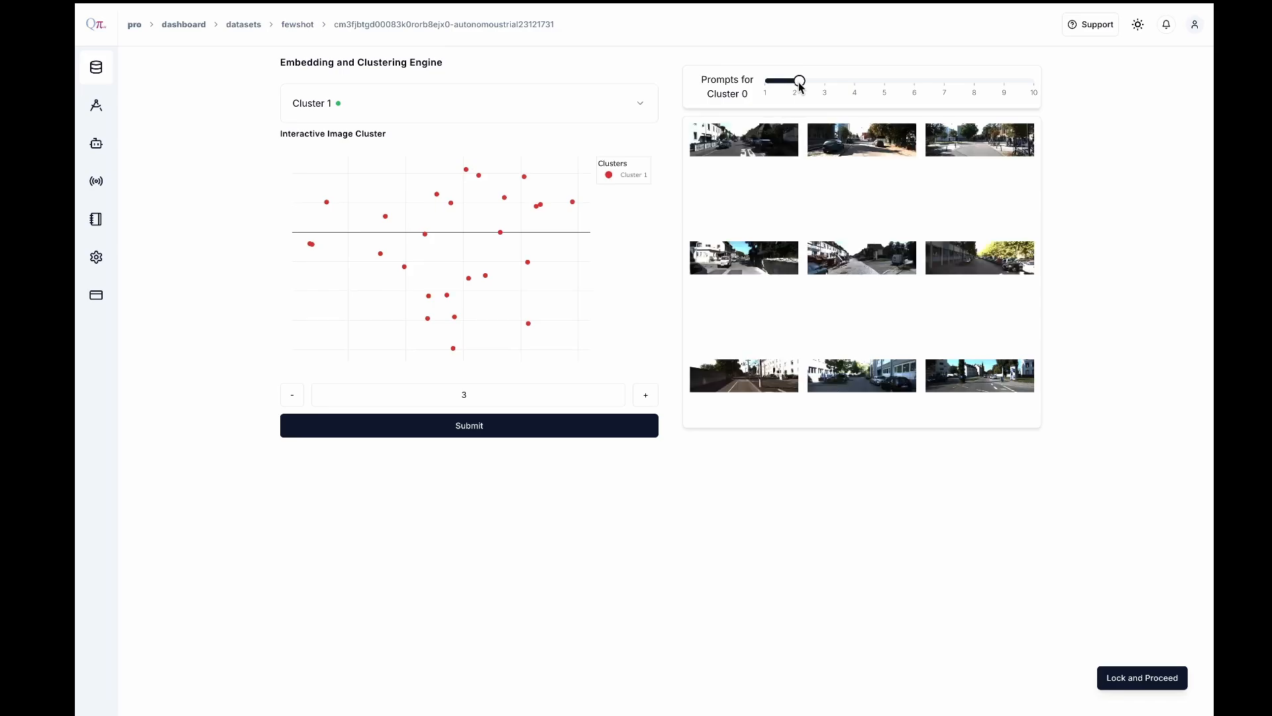
scroll(815, 227, down, 3)
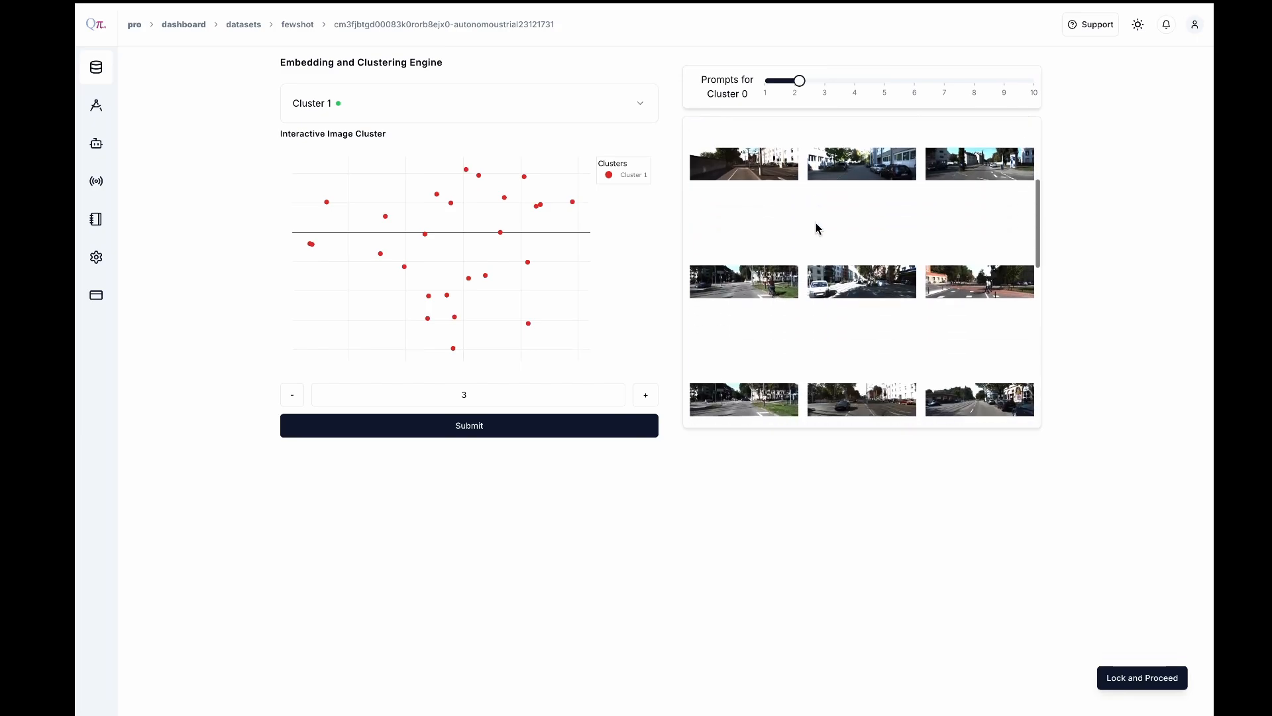
Set the number of prompts to 2 for both Cluster 2 and Cluster 3
click(530, 105)
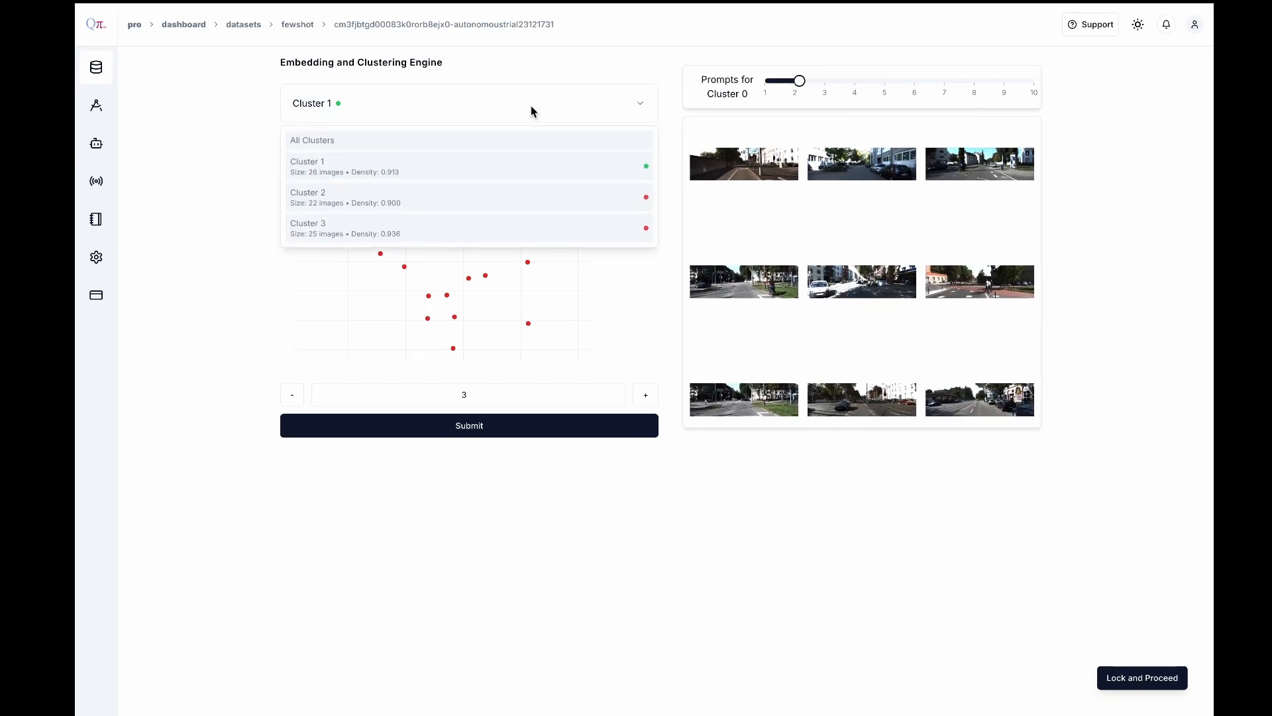
click(440, 191)
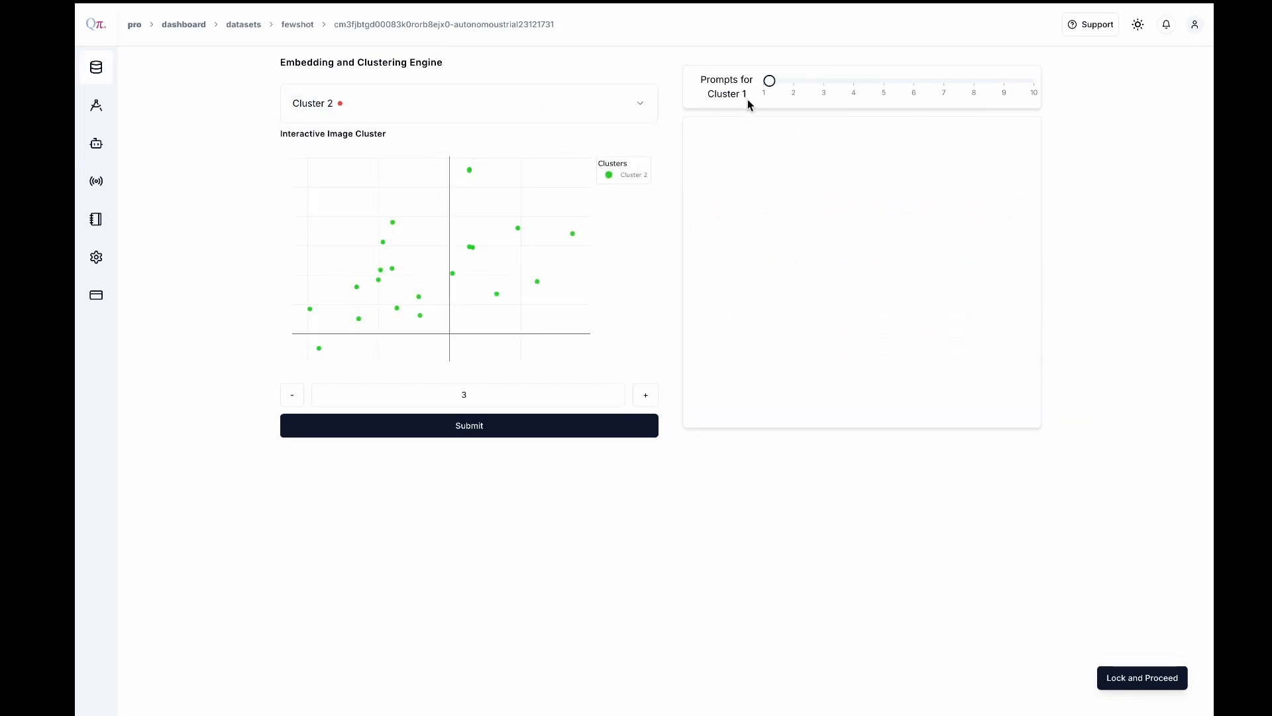
drag(771, 82, 798, 80)
click(466, 96)
click(333, 225)
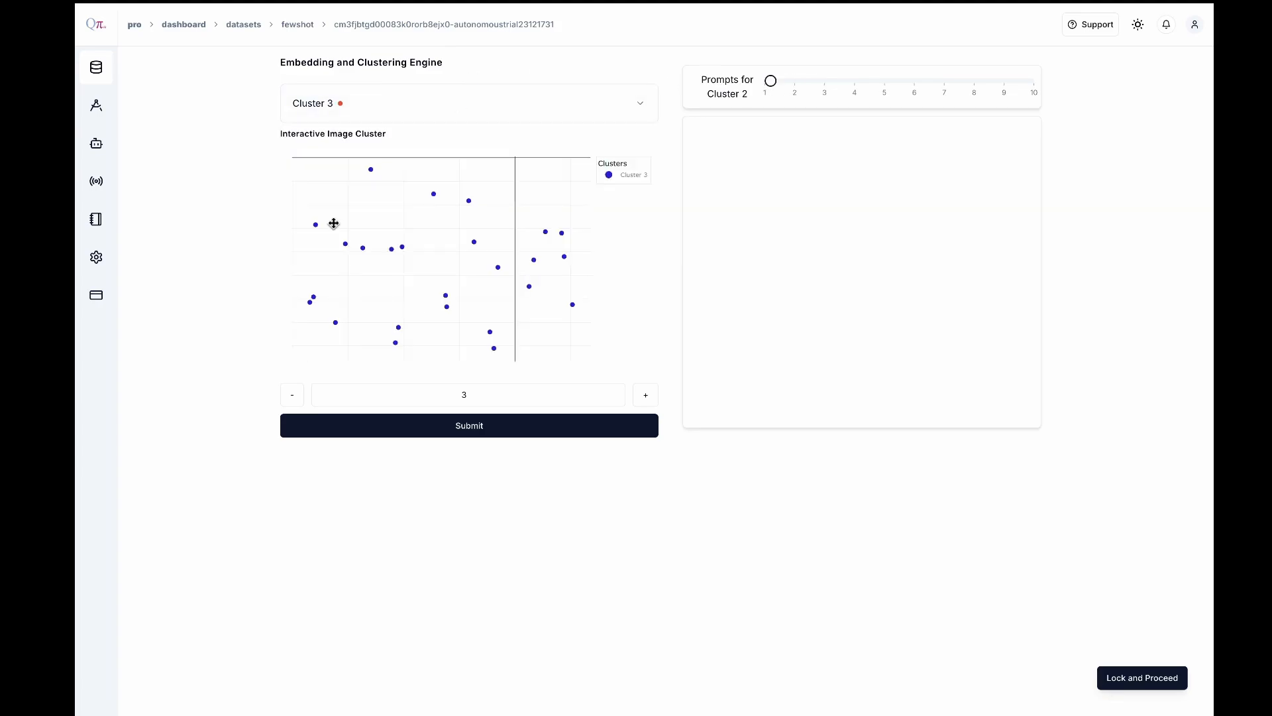
drag(771, 80, 798, 81)
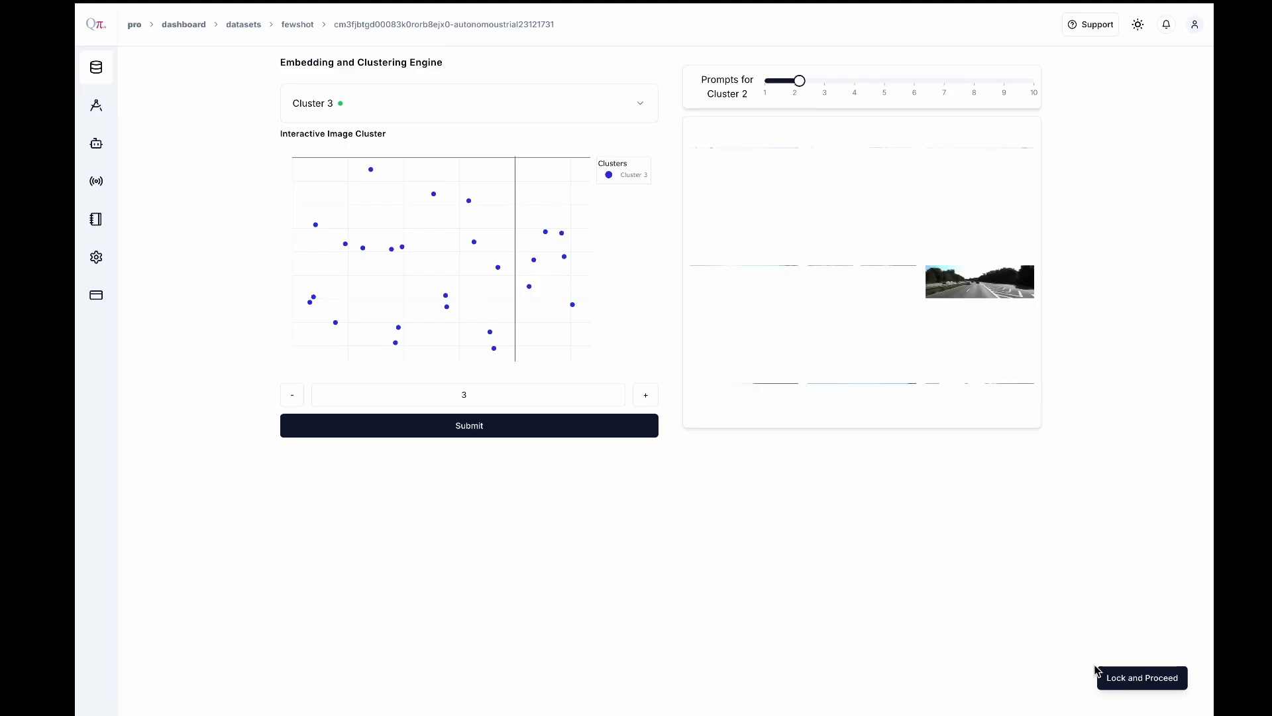
Lock the three clusters and confirm their finalization to proceed to annotation
click(1131, 679)
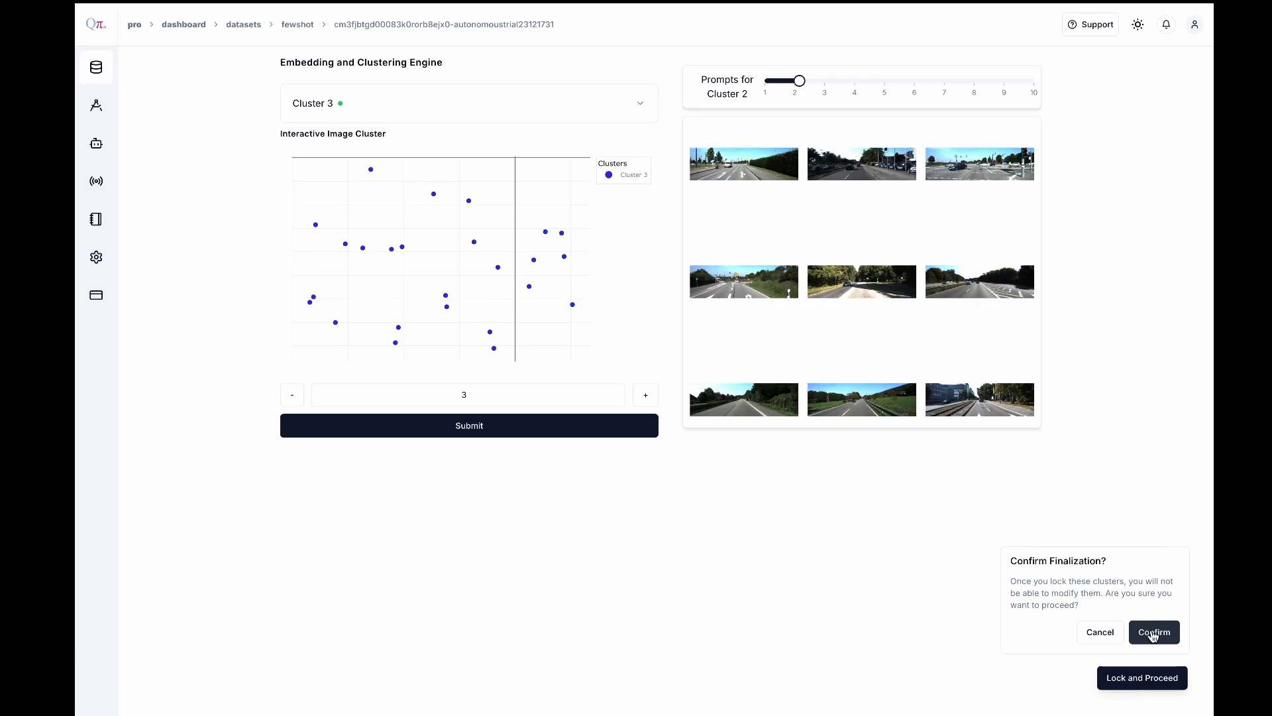
click(1152, 633)
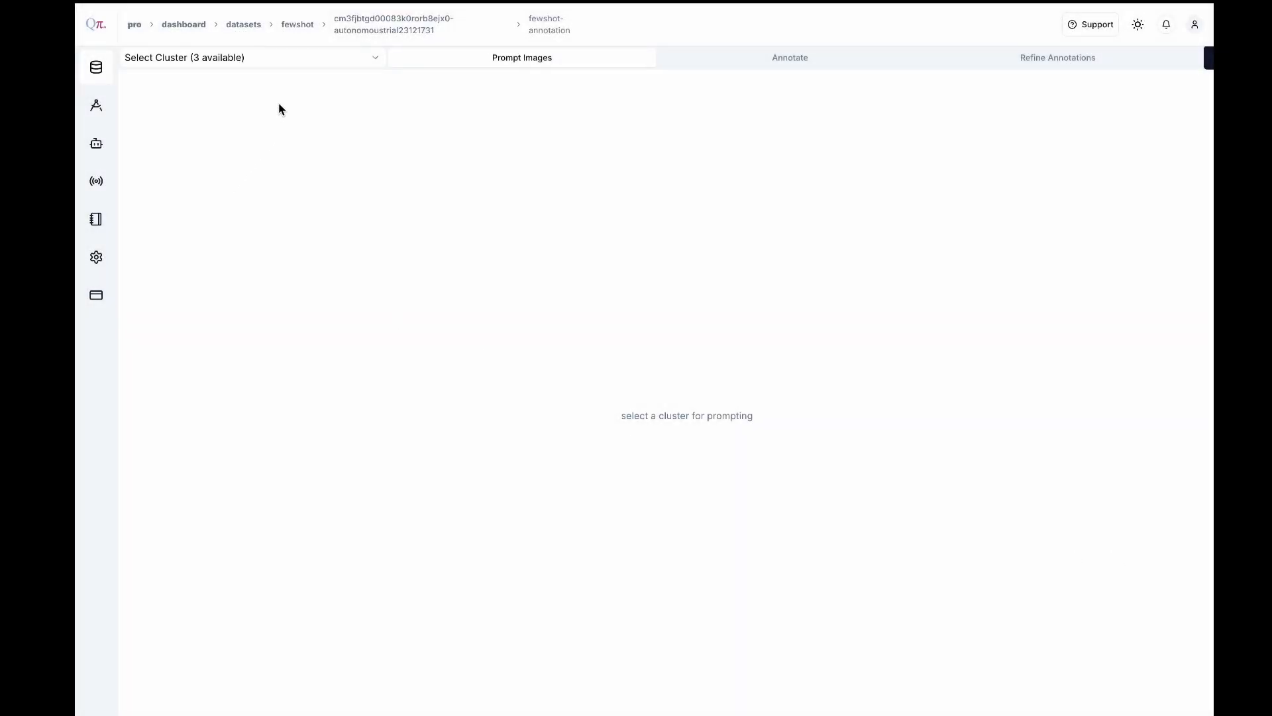
click(262, 60)
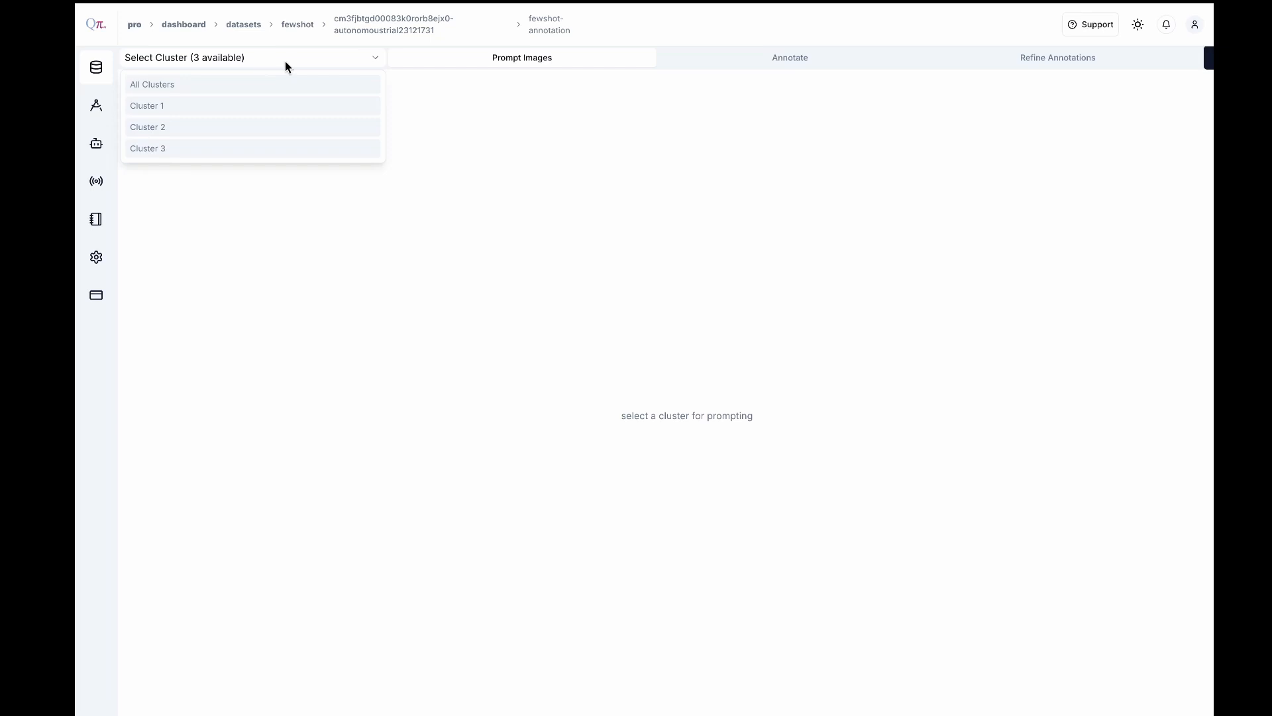
click(500, 151)
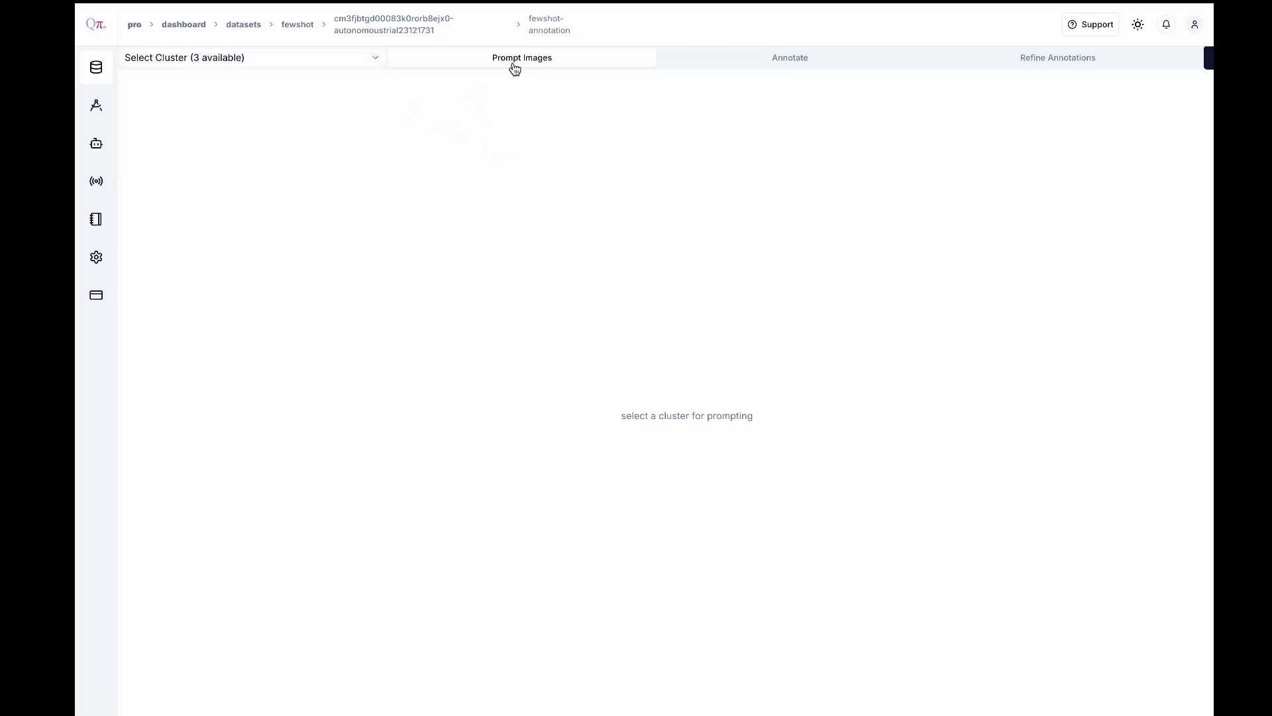
scroll(518, 65, right, 2)
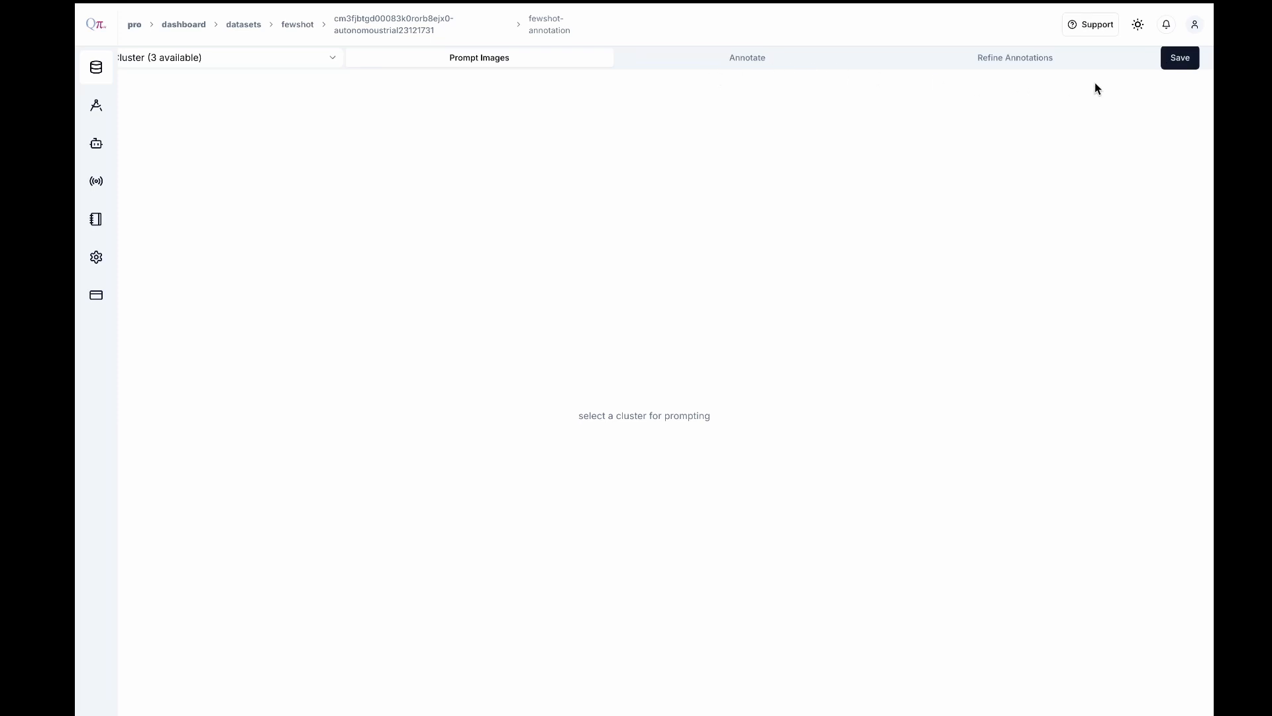
scroll(738, 59, left, 2)
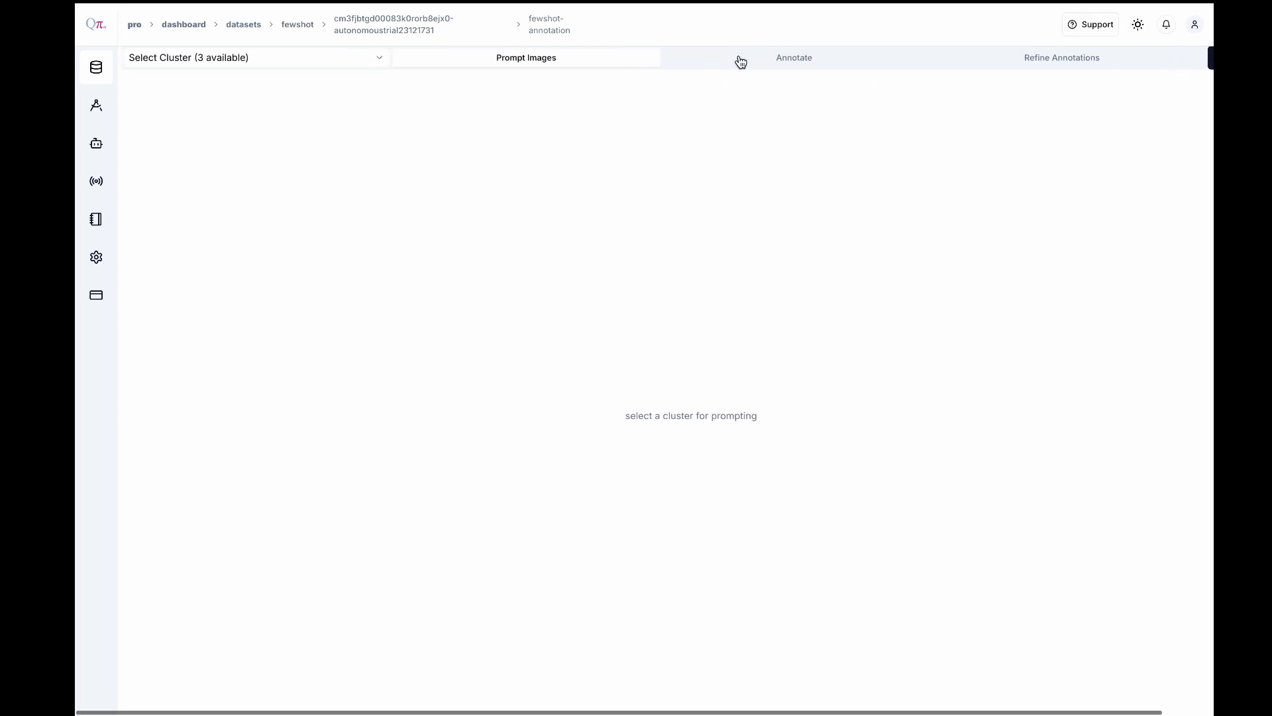
Load the prompt images of Cluster 1 for annotation
click(273, 59)
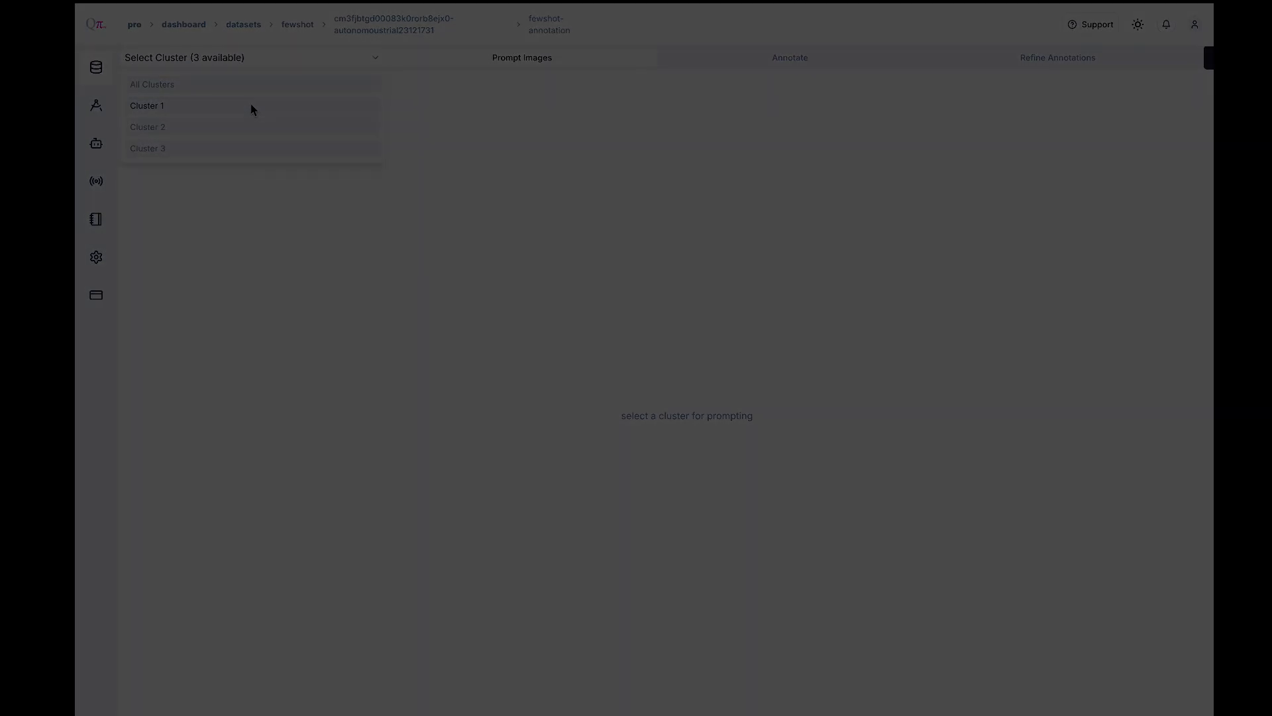
click(251, 106)
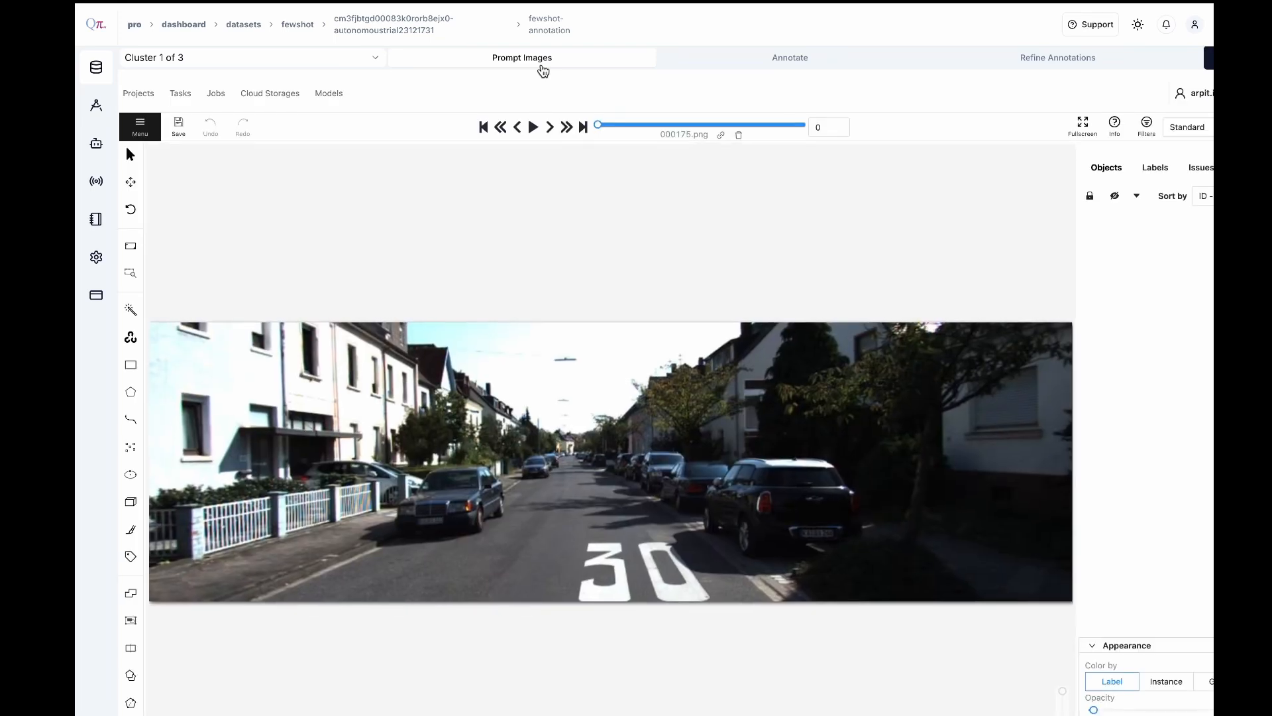
mouse_move(127, 372)
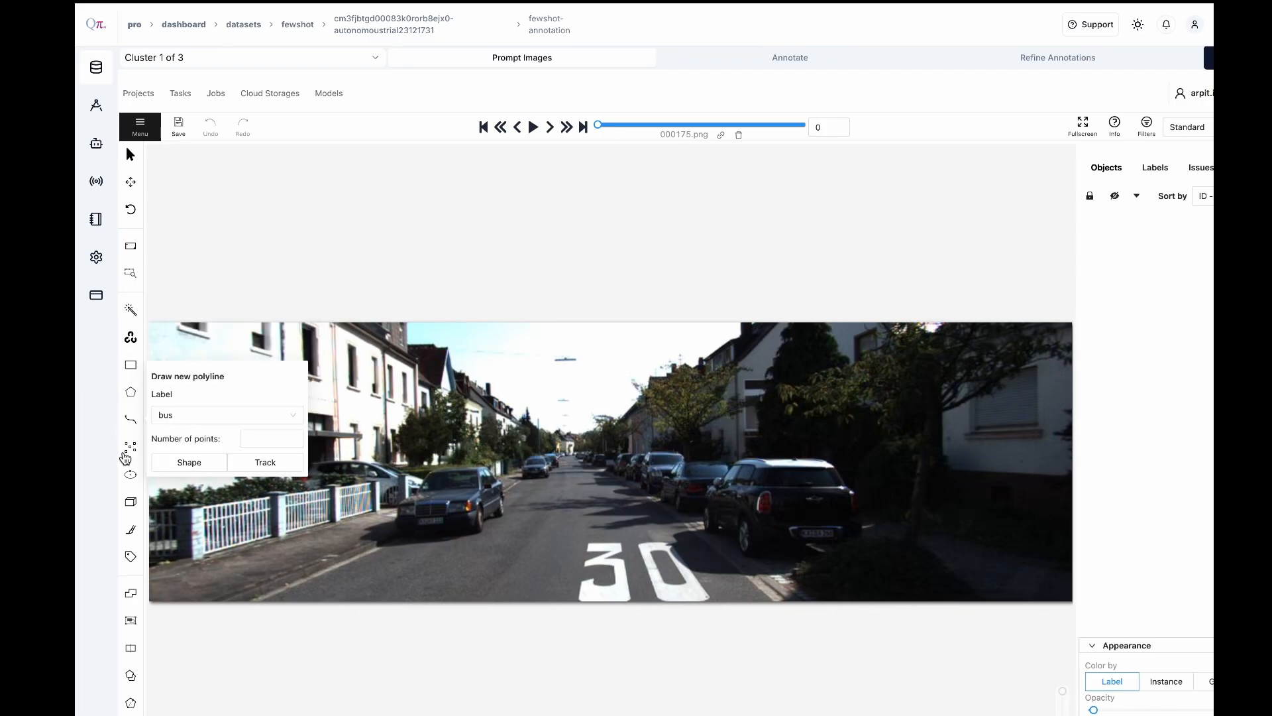
mouse_move(128, 438)
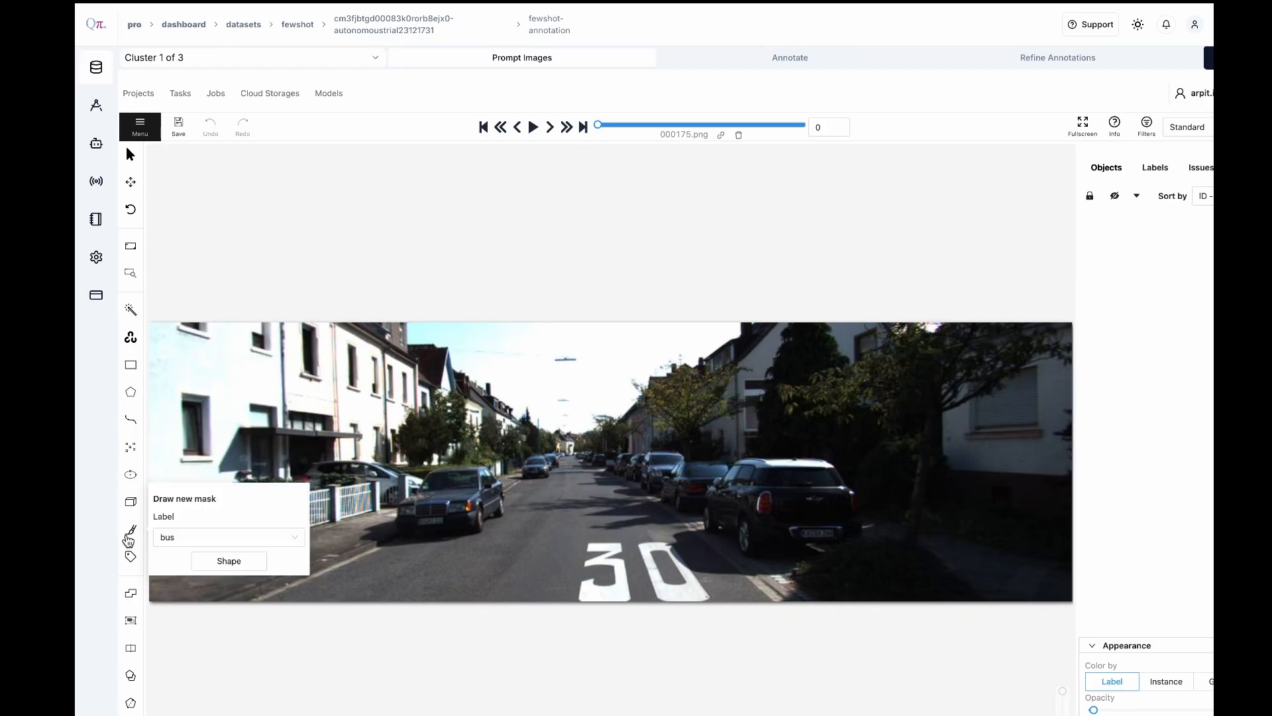
Segment the dark car parked on the left side of the street with Segment Anything, labelled car
mouse_move(141, 319)
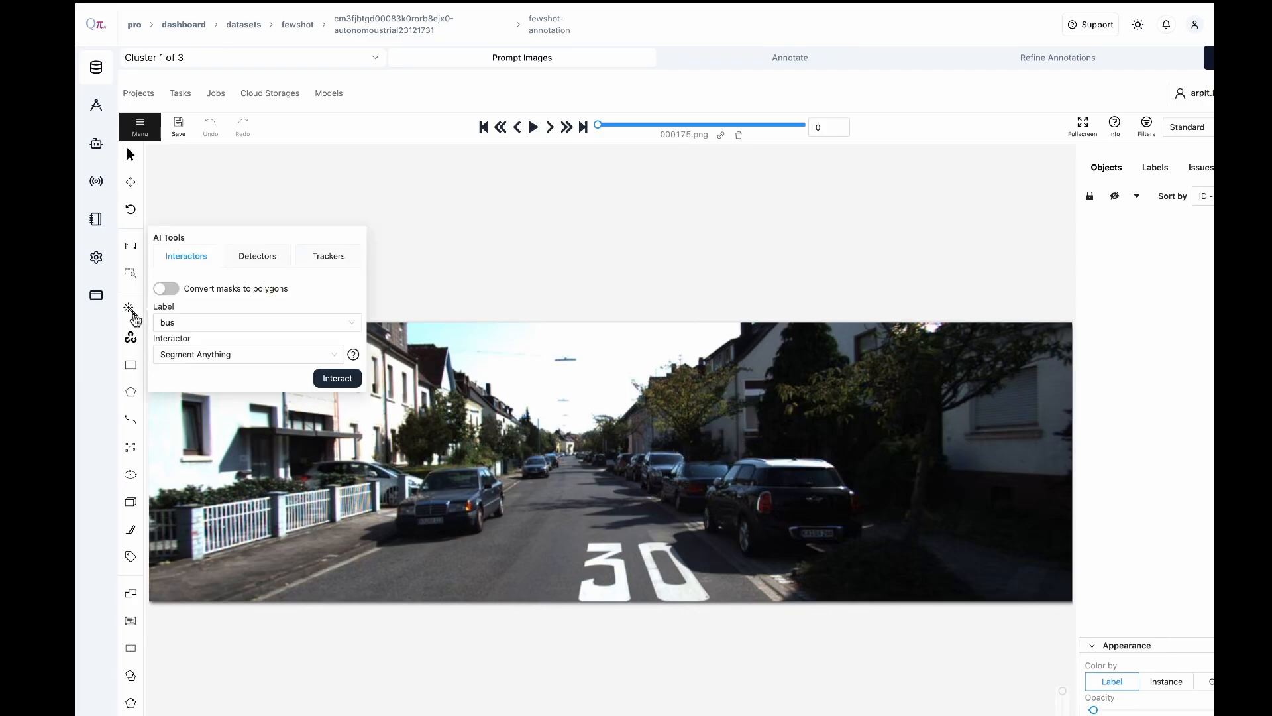
click(191, 324)
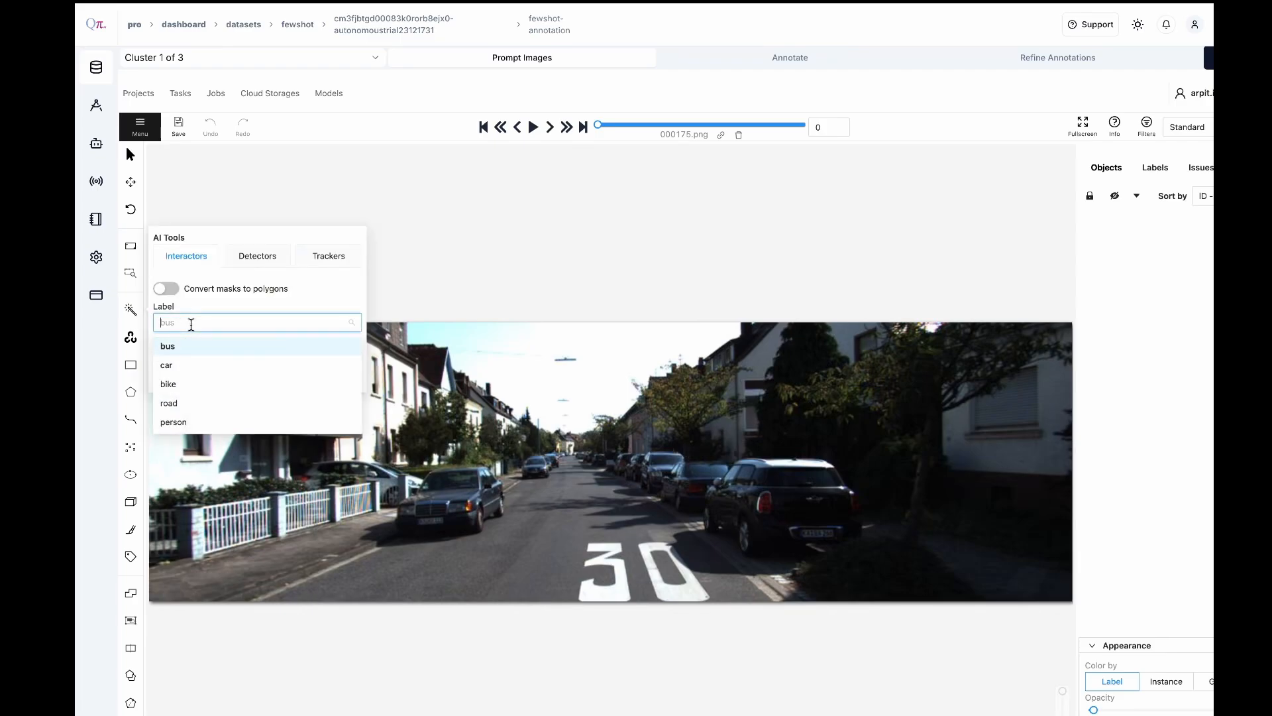
click(200, 365)
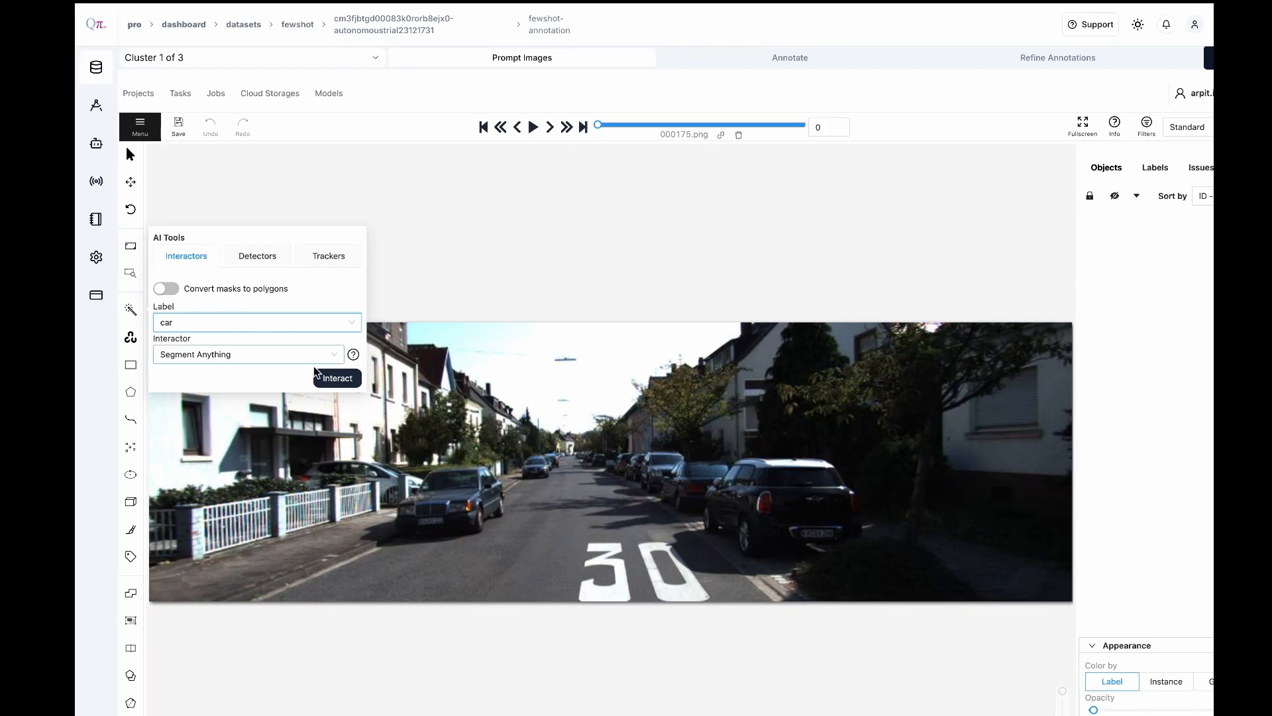
click(336, 377)
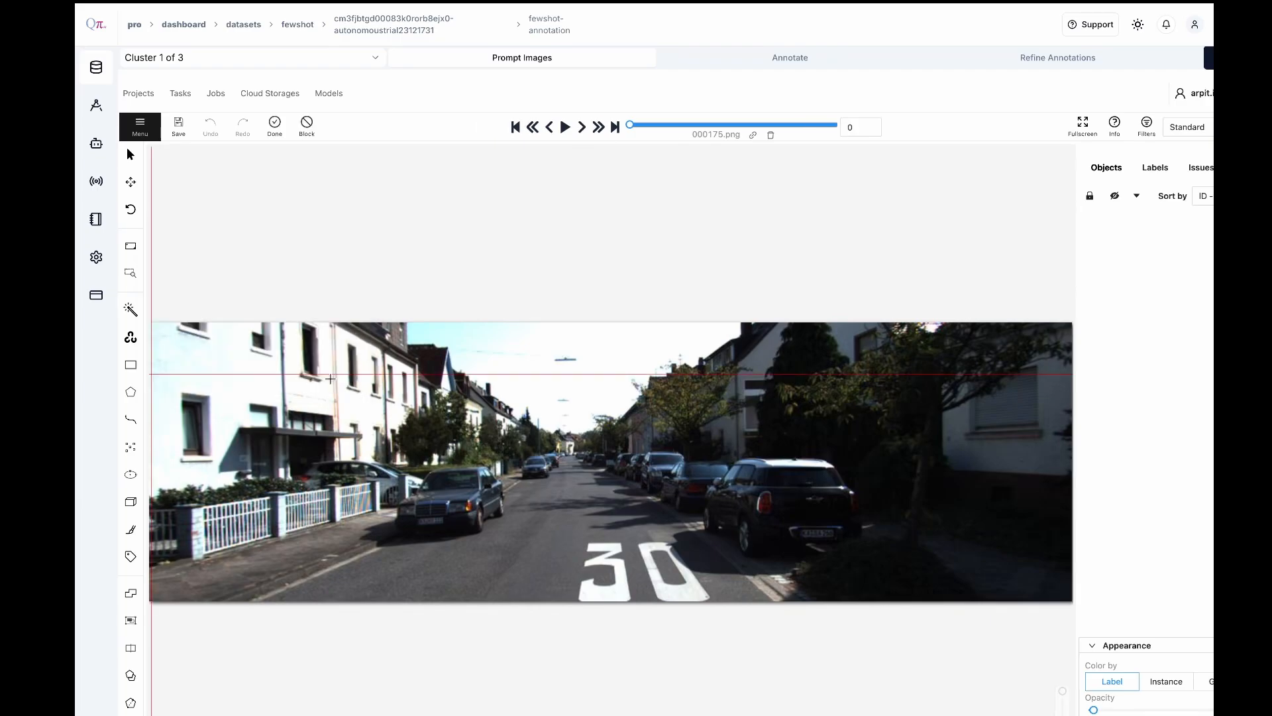
click(444, 498)
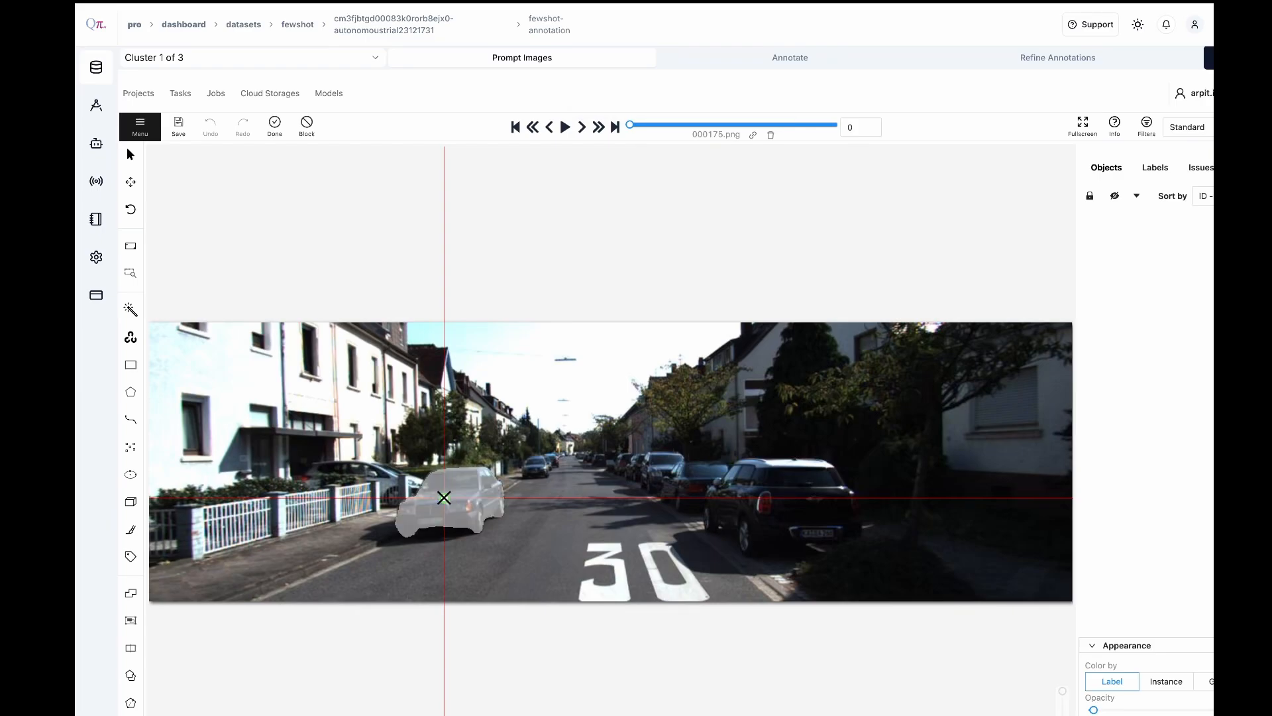
click(275, 124)
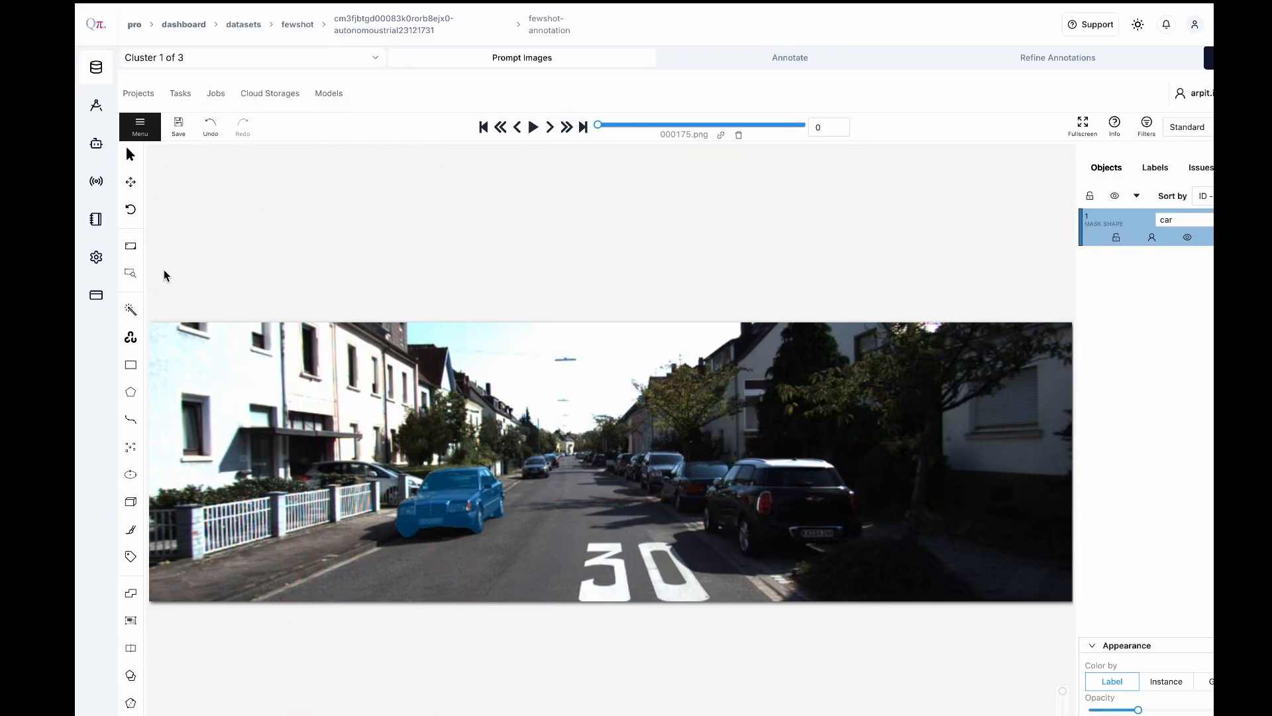
Segment the two nearest cars parked on the right side of the street as car masks with Segment Anything
mouse_move(132, 310)
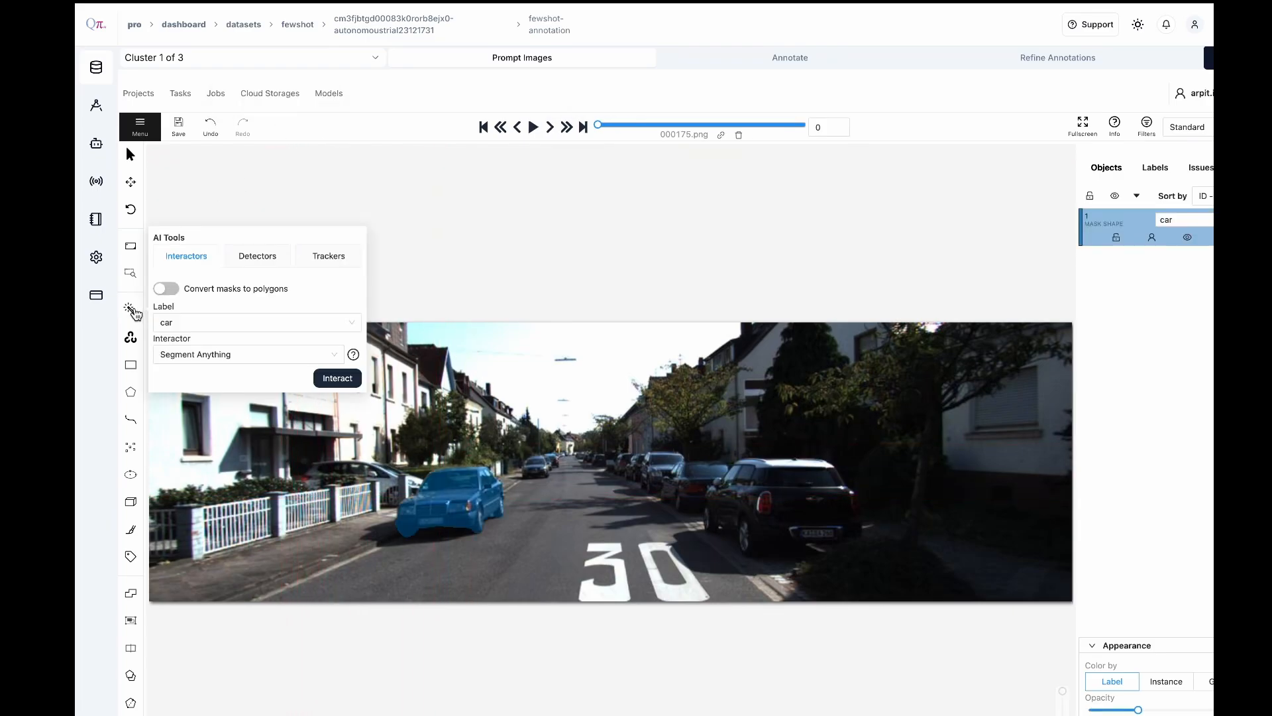
click(336, 379)
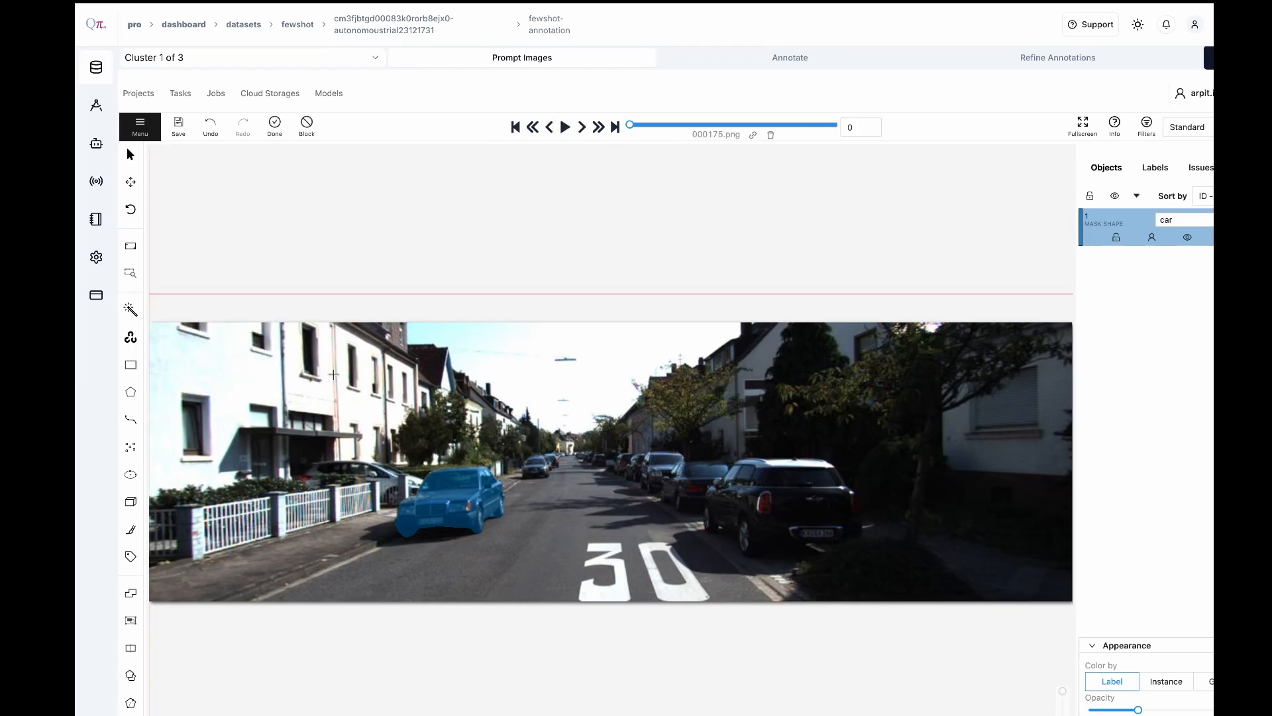
click(746, 506)
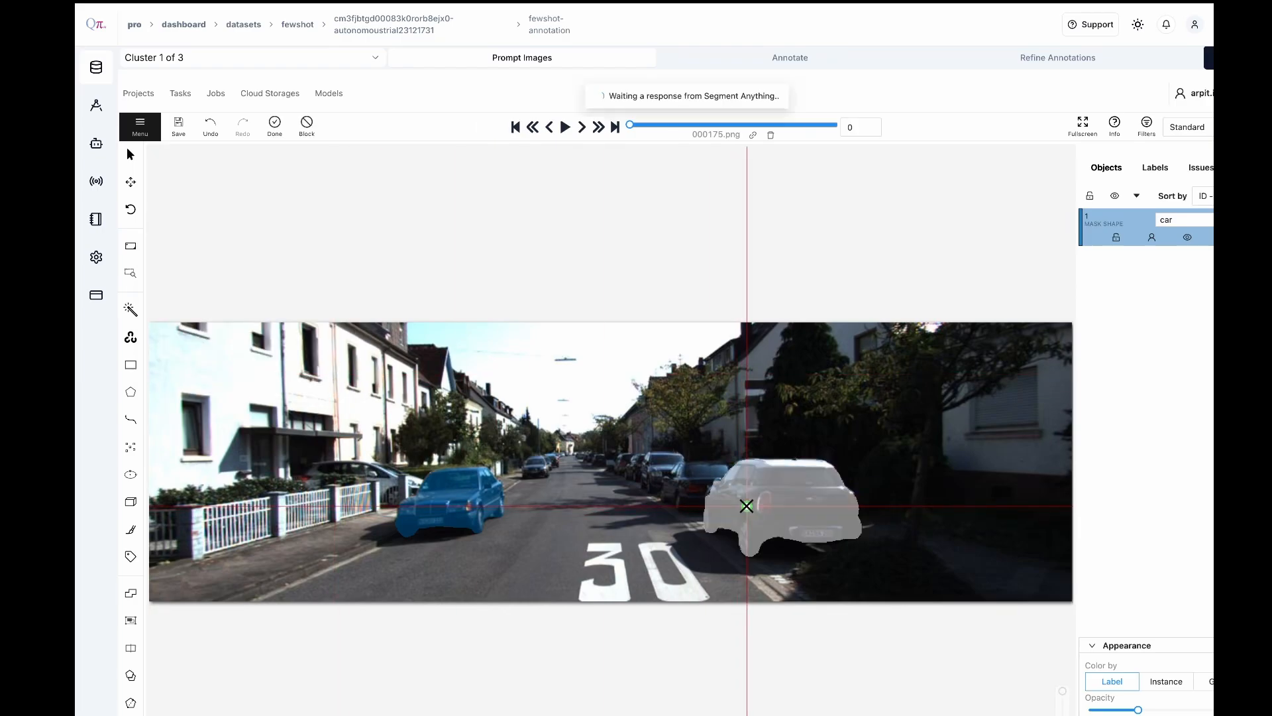
click(275, 123)
mouse_move(133, 317)
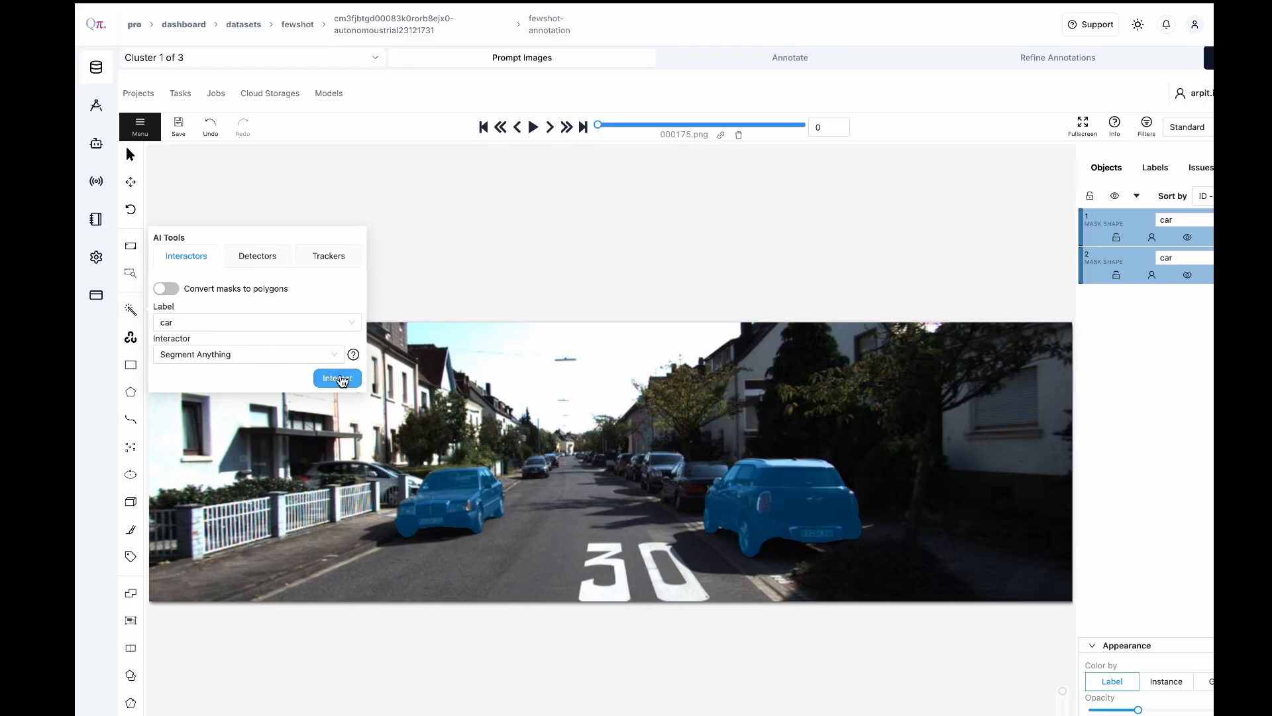
click(337, 379)
click(674, 481)
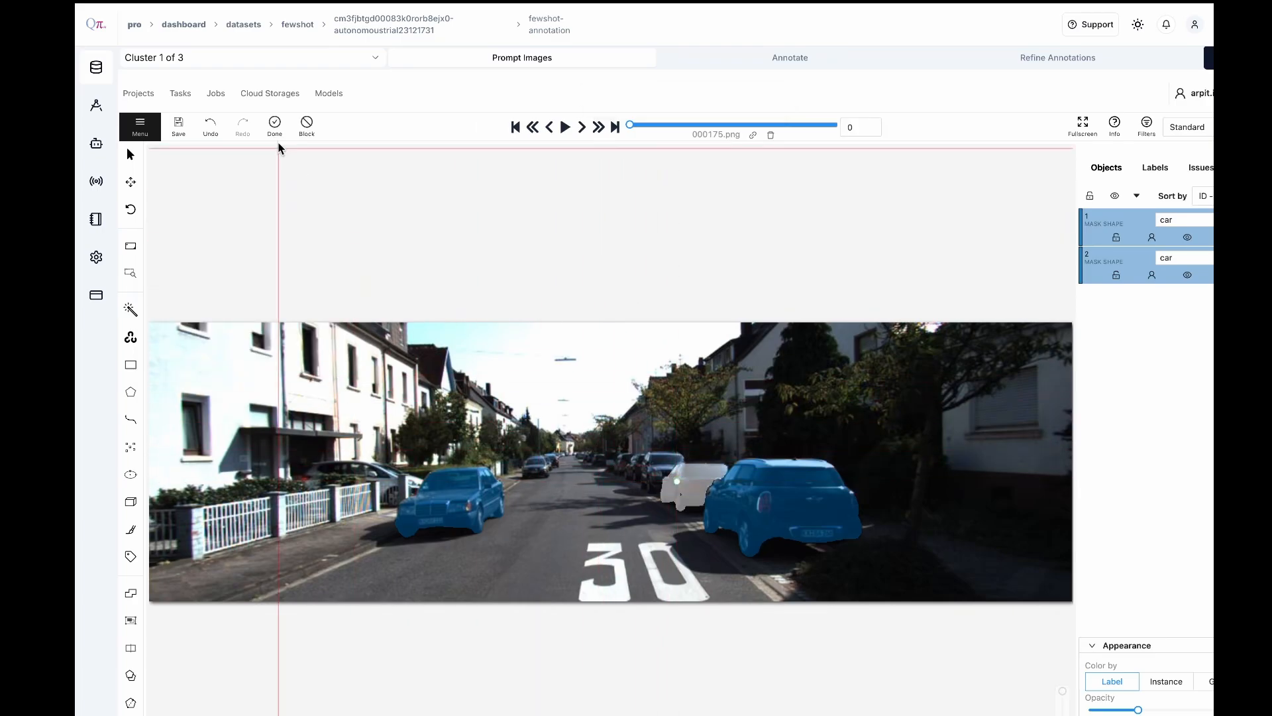
click(275, 124)
Segment the car behind the white fence and the more distant car on the left side of the street as car masks
mouse_move(131, 309)
click(337, 378)
click(386, 477)
click(275, 124)
click(336, 378)
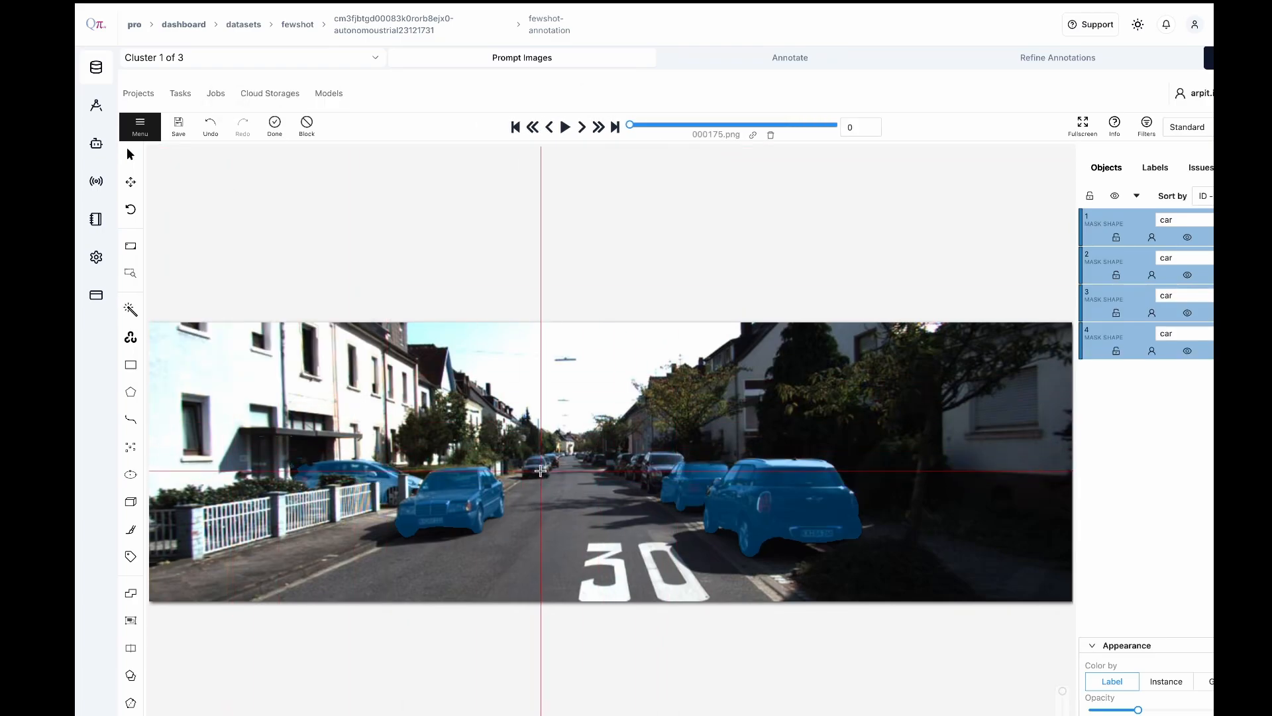
click(541, 468)
click(275, 124)
Segment the next two cars in the row parked along the right side of the street as car masks
click(336, 378)
click(678, 488)
click(275, 124)
click(336, 378)
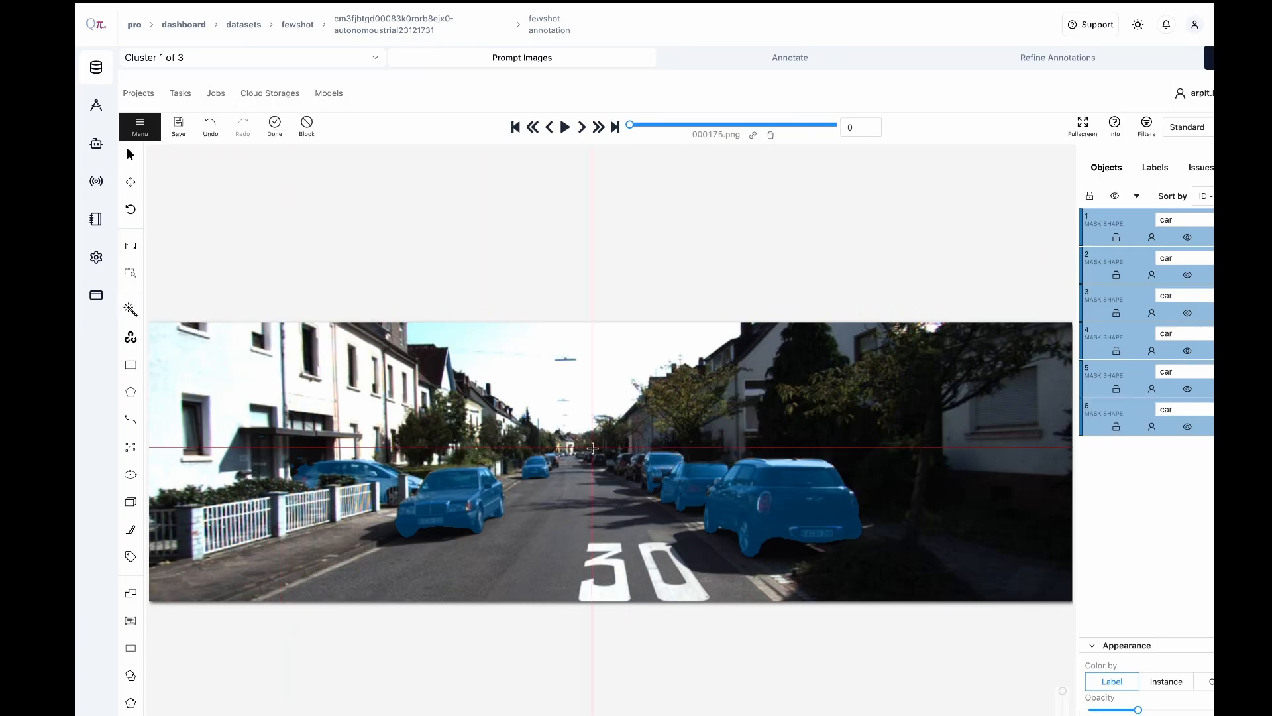
click(631, 468)
click(275, 124)
Segment the remaining far-off cars on both sides of the street as car masks and save the annotations
click(336, 379)
click(554, 460)
click(275, 124)
click(341, 378)
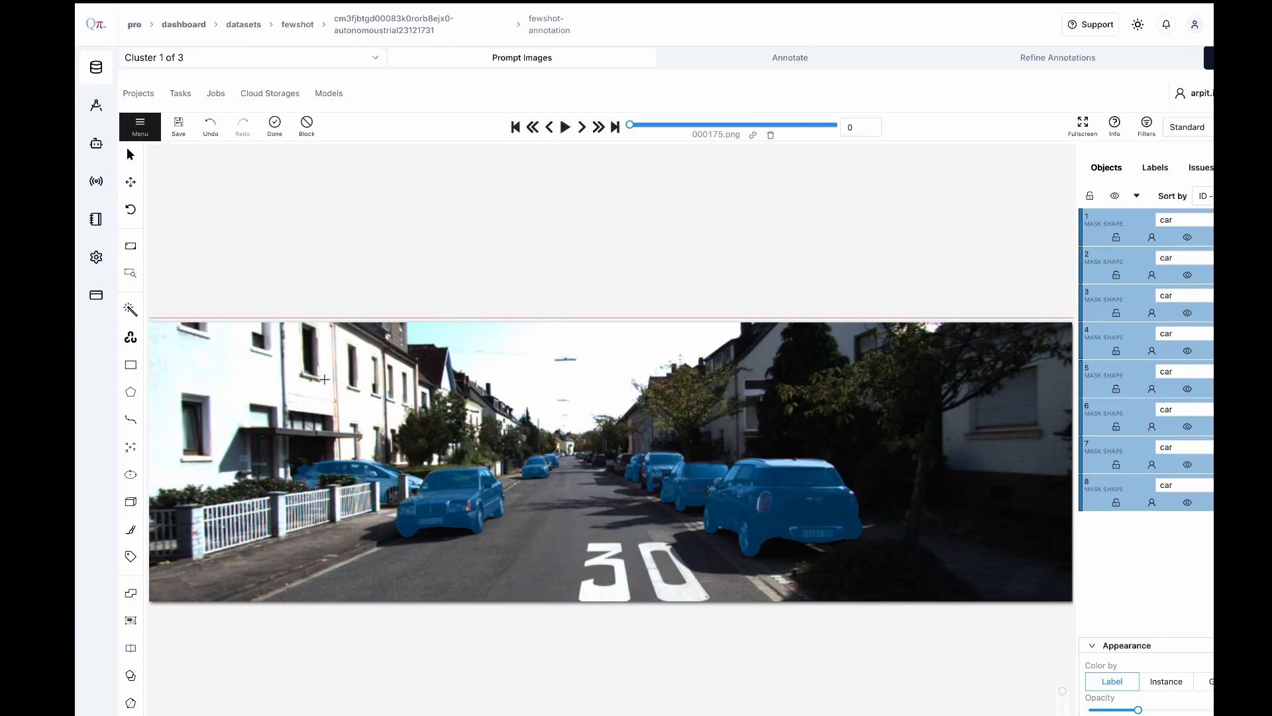
click(621, 464)
click(275, 124)
click(348, 385)
click(601, 459)
click(275, 124)
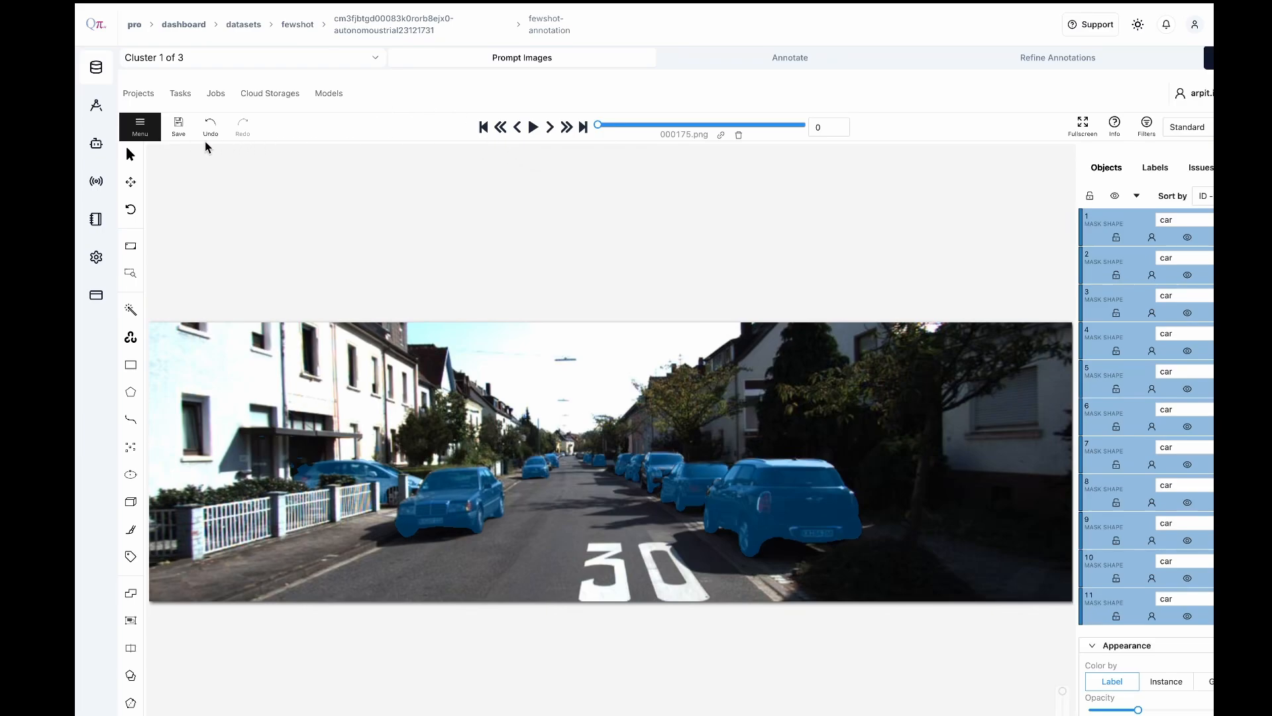
click(178, 129)
In the next prompt image, 001135.png, segment the two cars parked on the left side of the road as car masks
click(549, 127)
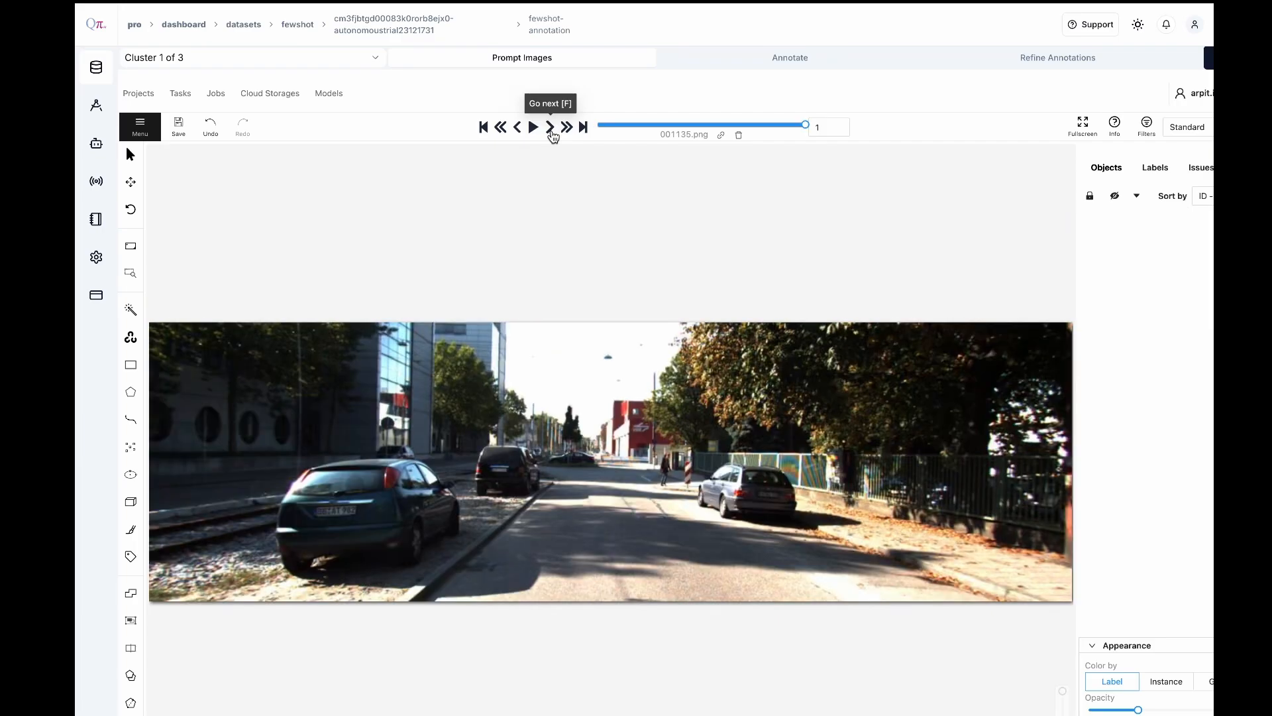
key(n)
click(368, 504)
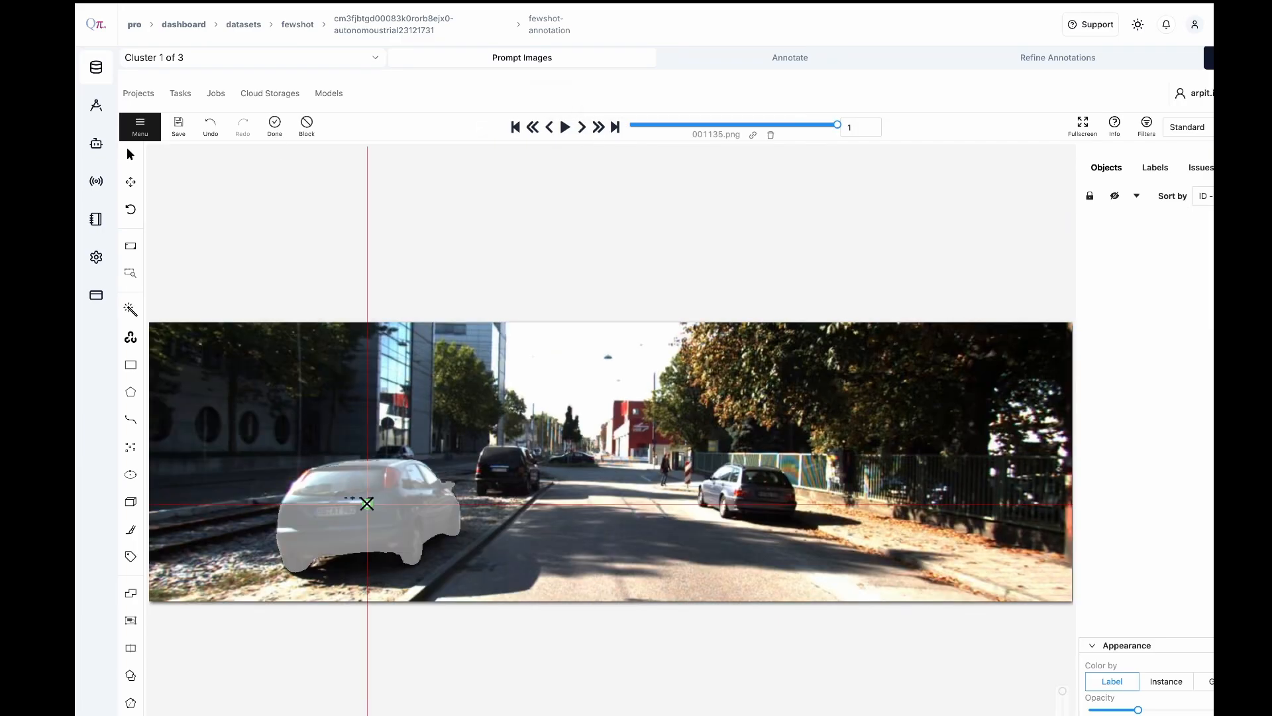
click(275, 126)
mouse_move(130, 309)
click(338, 378)
click(506, 470)
click(276, 125)
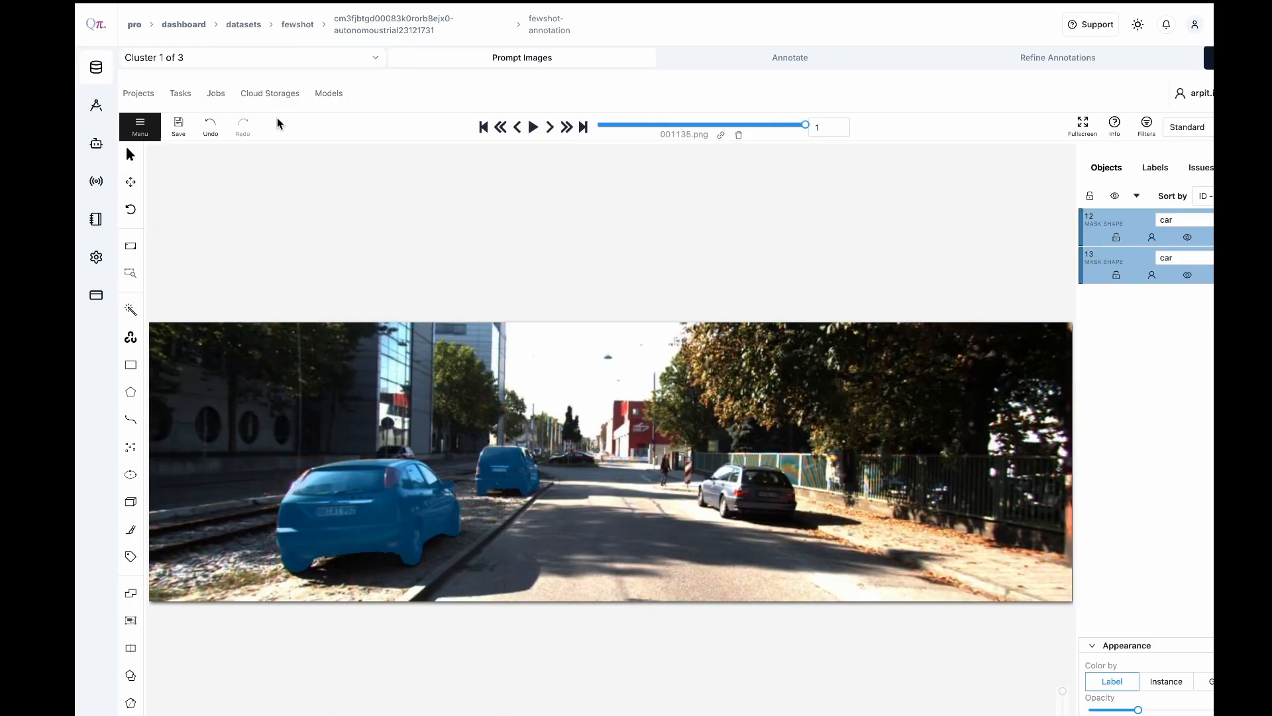
Segment the car parked on the right side and the distant car at the end of the road as car masks
click(329, 380)
click(751, 492)
click(275, 125)
click(341, 377)
click(574, 458)
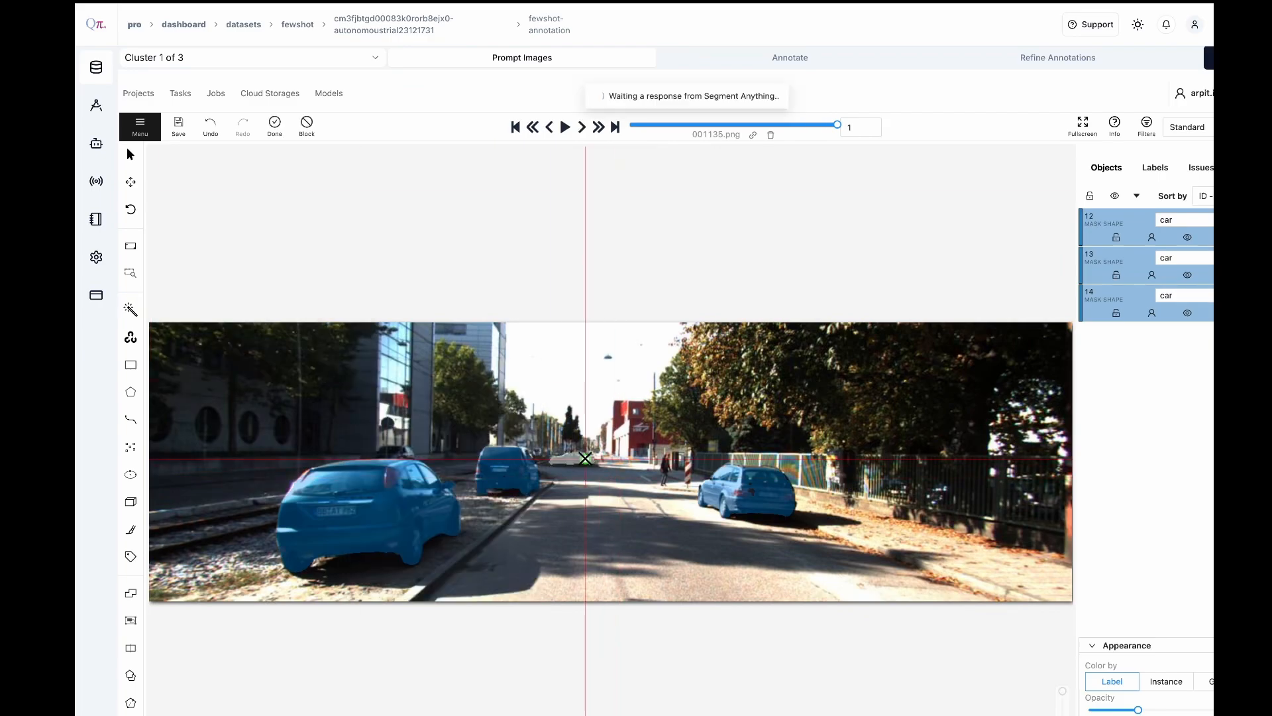
click(275, 126)
Segment the road surface with Segment Anything using the road label
click(235, 322)
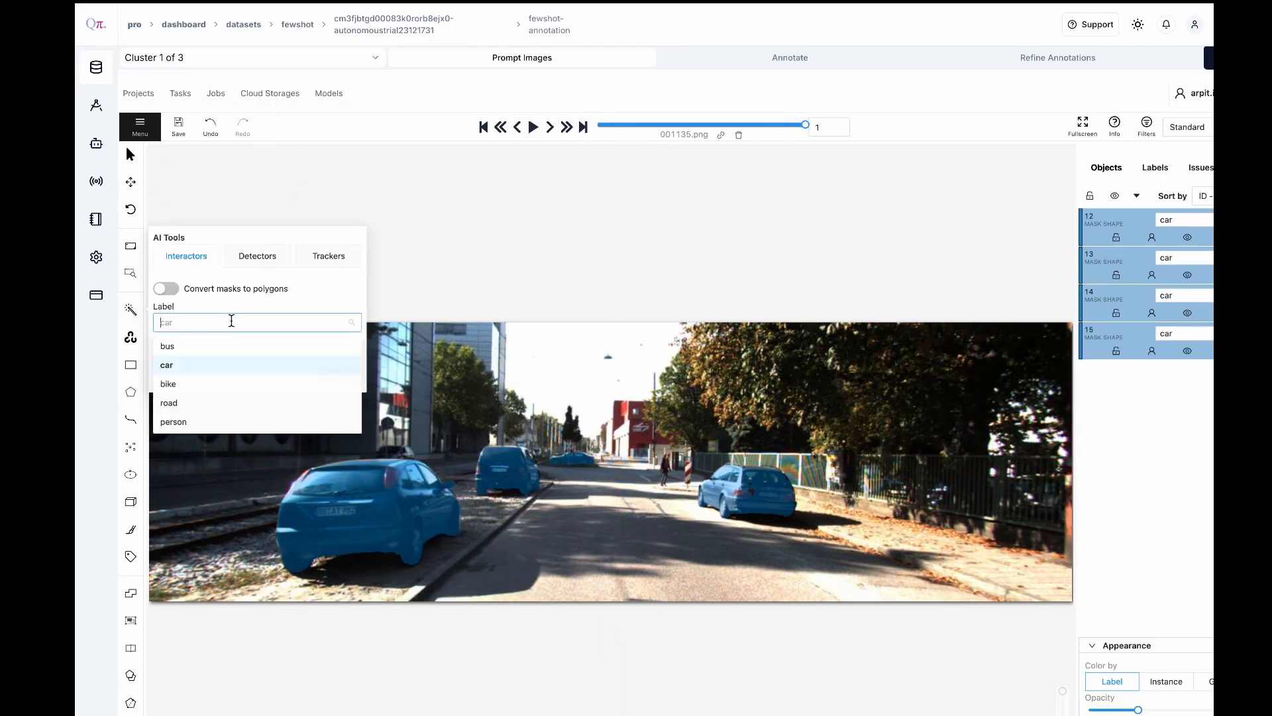
click(204, 404)
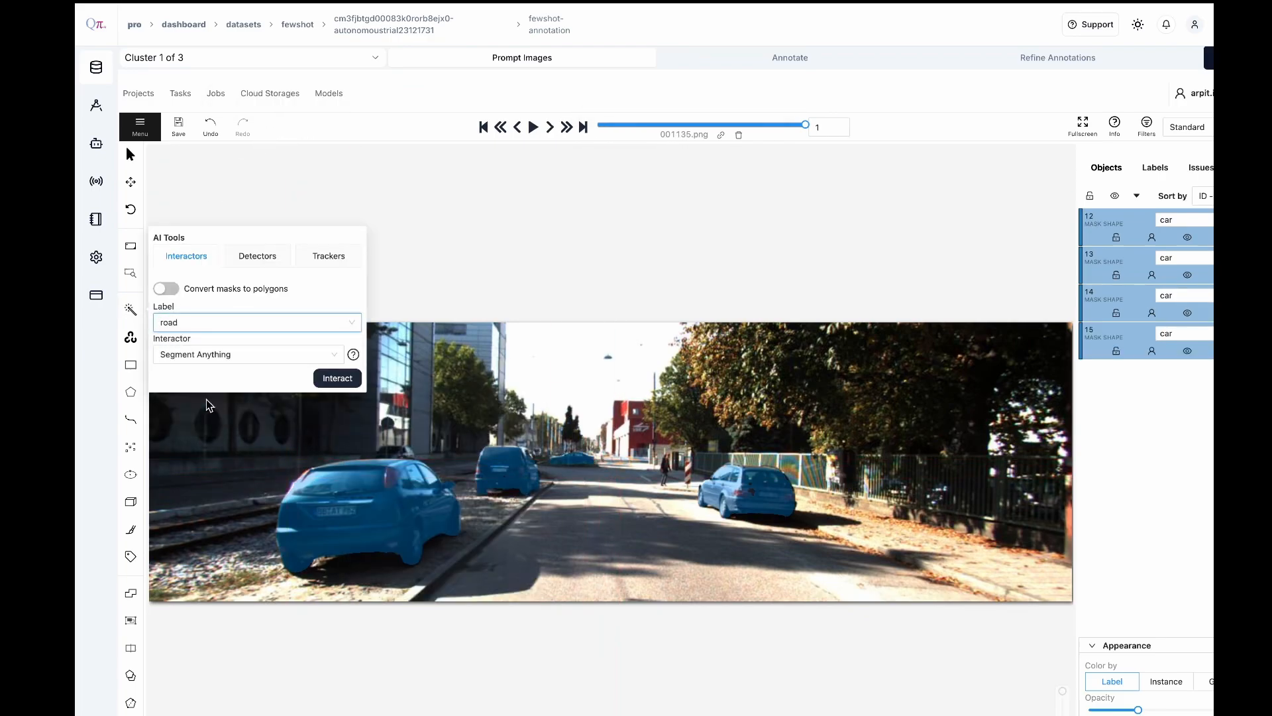
click(331, 377)
click(603, 536)
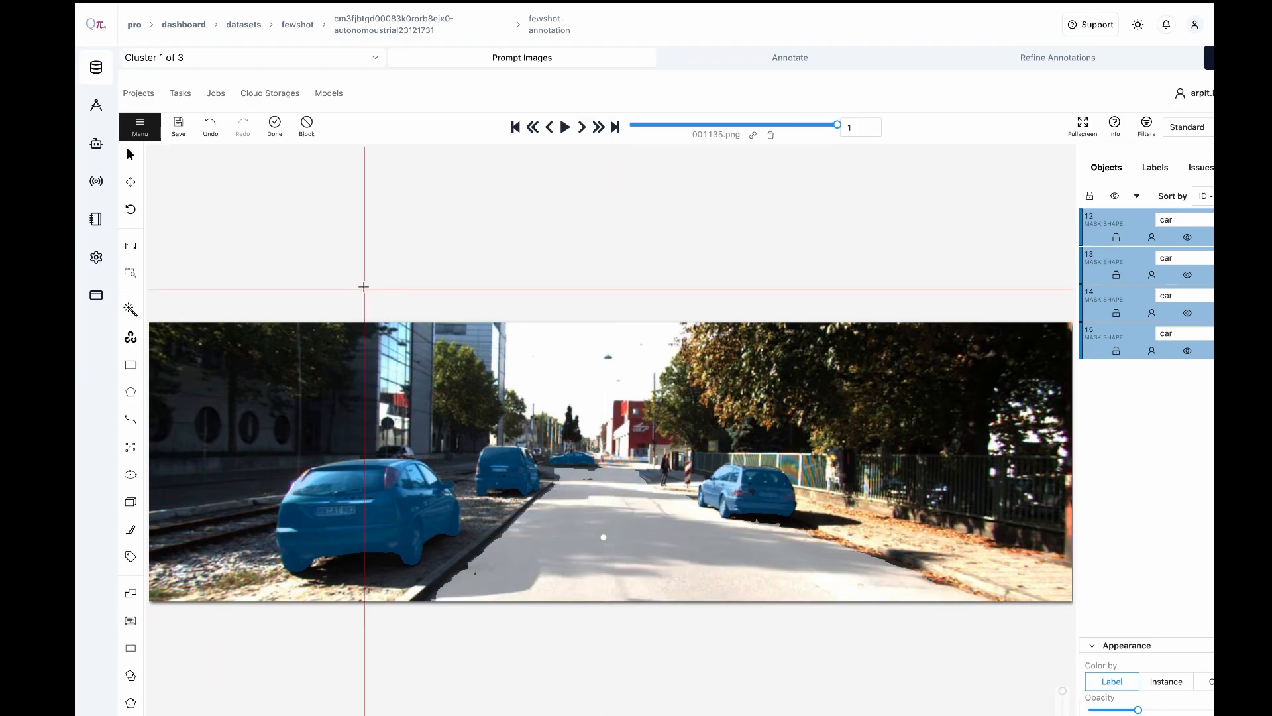
click(275, 124)
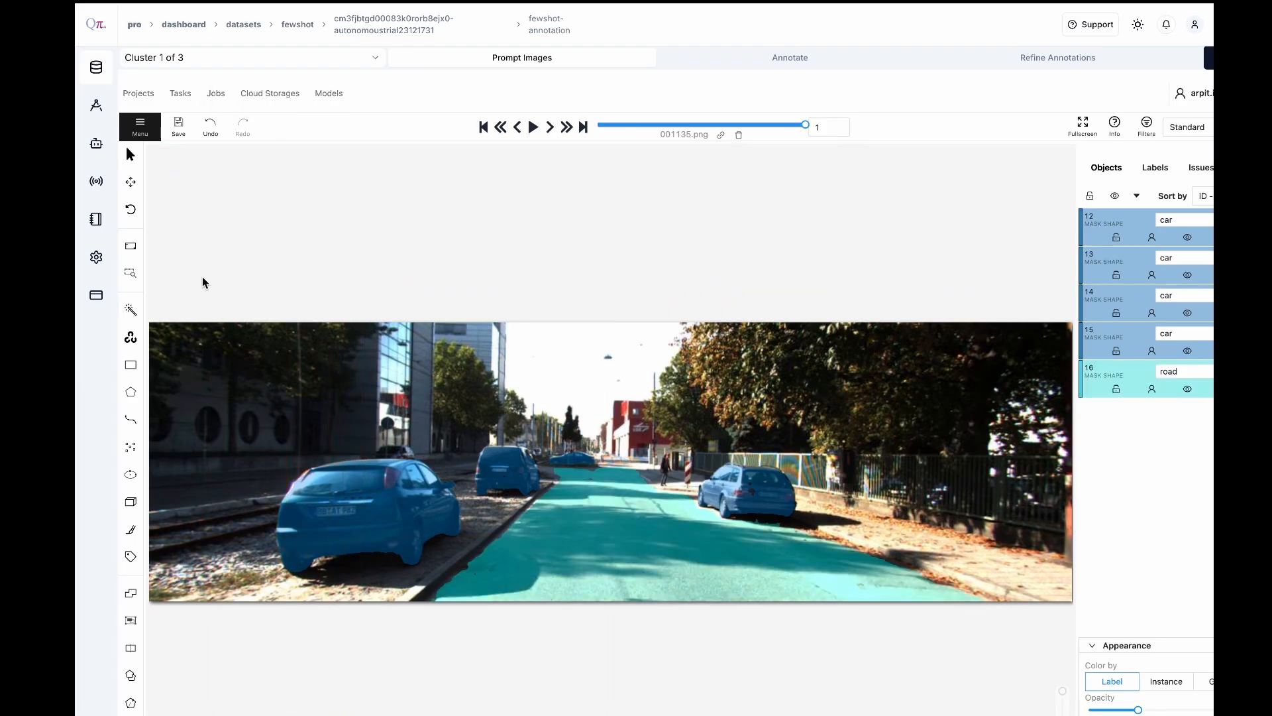
Segment the pedestrian standing beside the road with Segment Anything using the person label and save the annotations
mouse_move(130, 309)
click(217, 325)
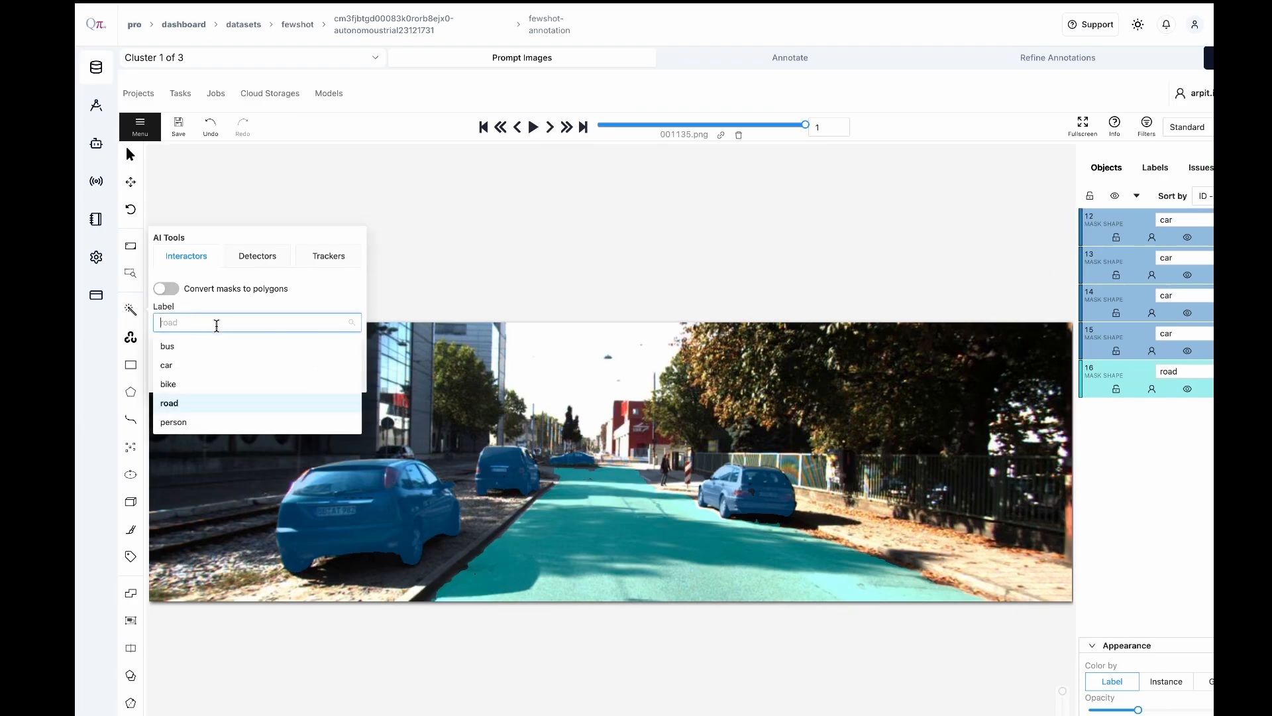
click(205, 418)
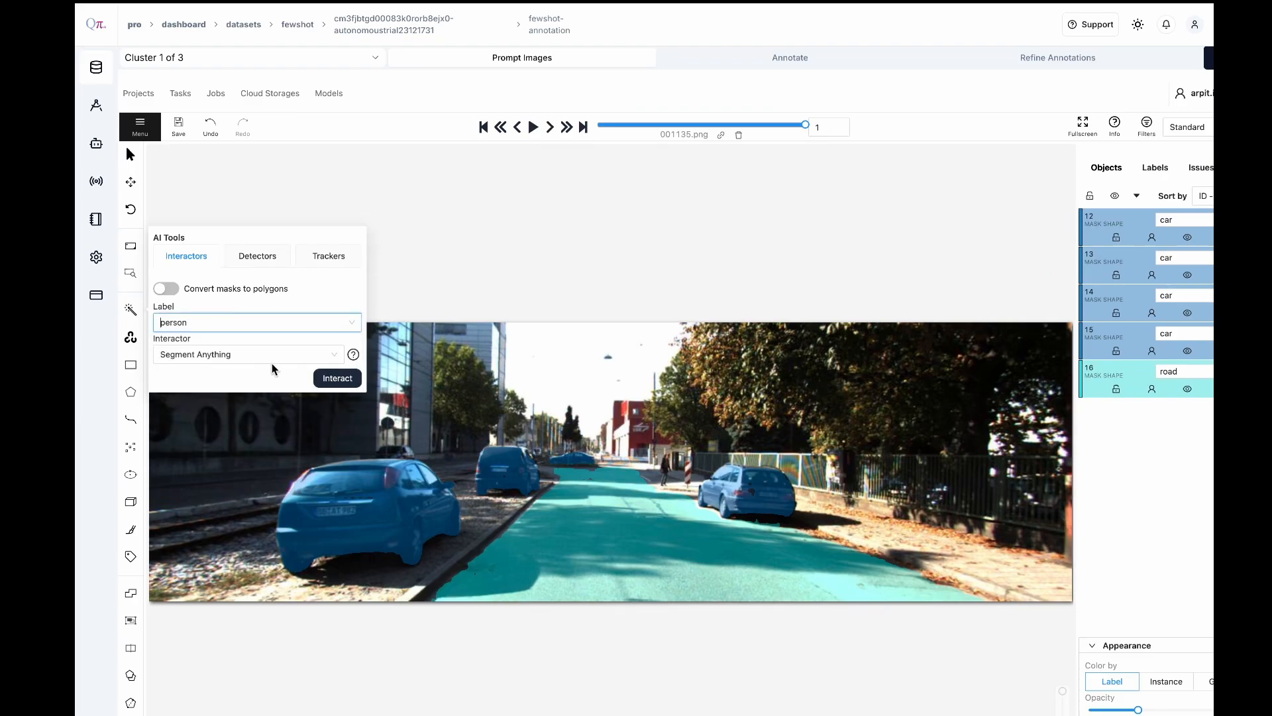
click(321, 378)
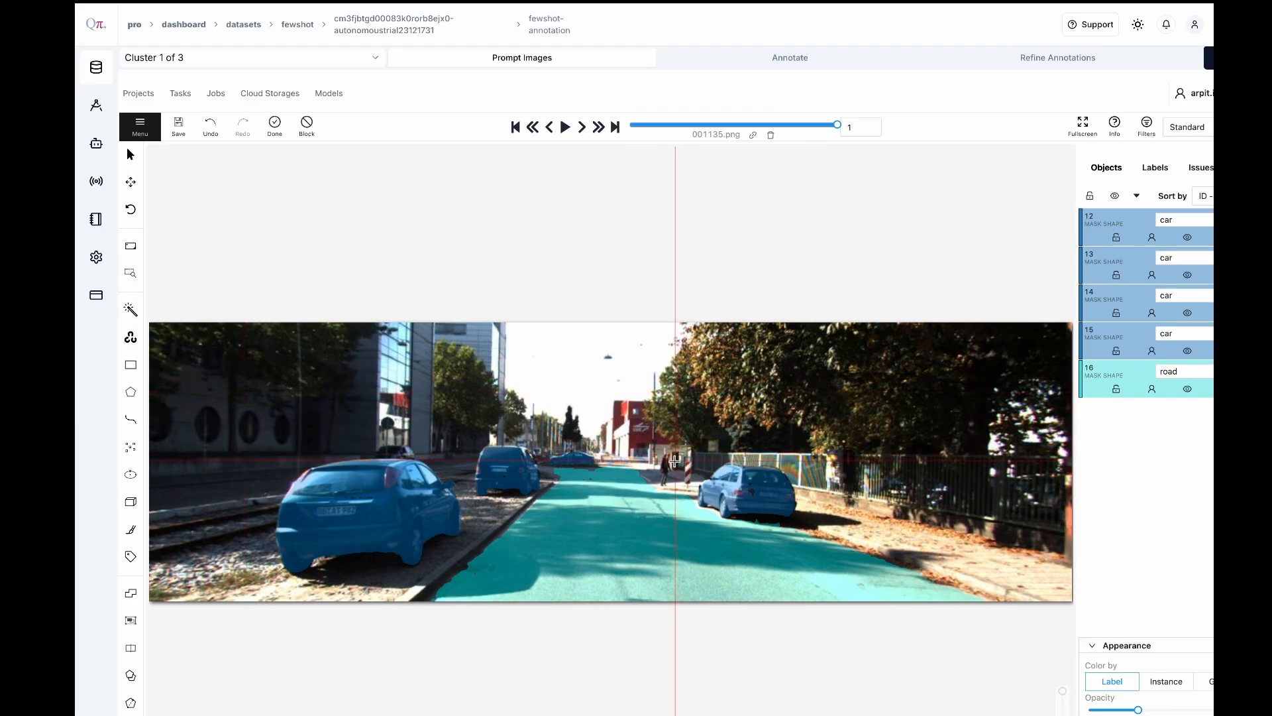
click(275, 125)
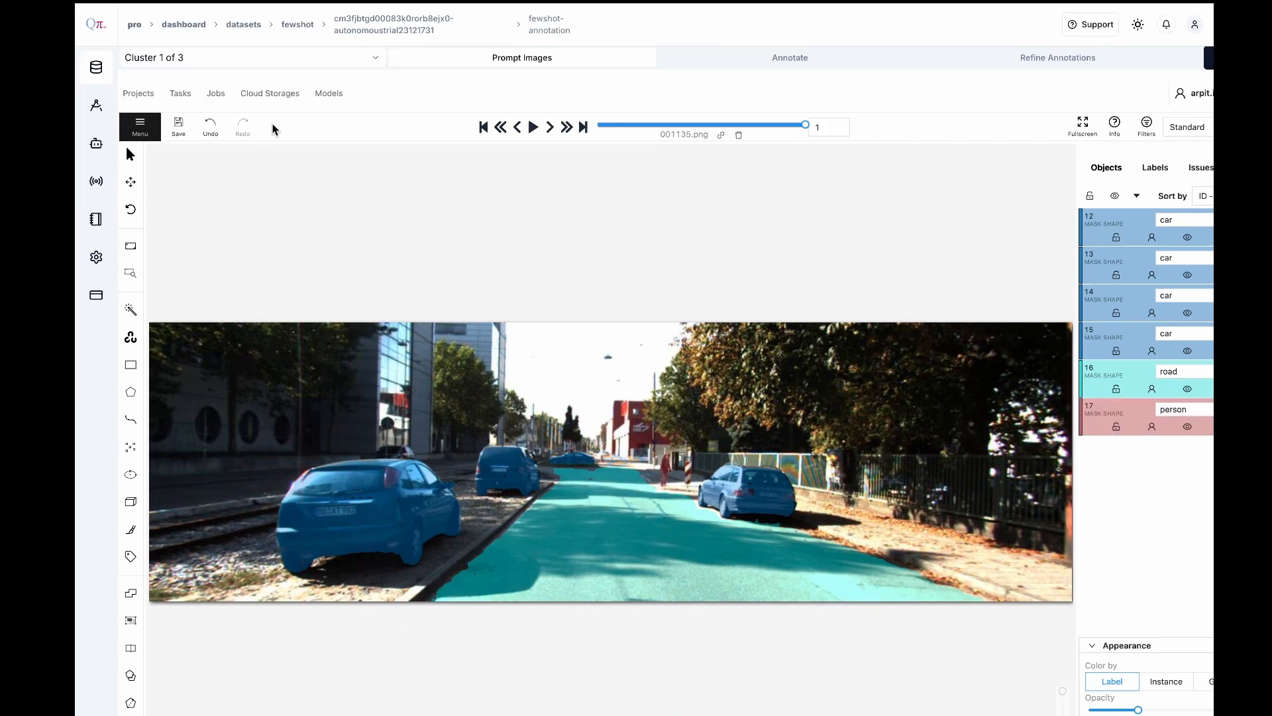
click(179, 132)
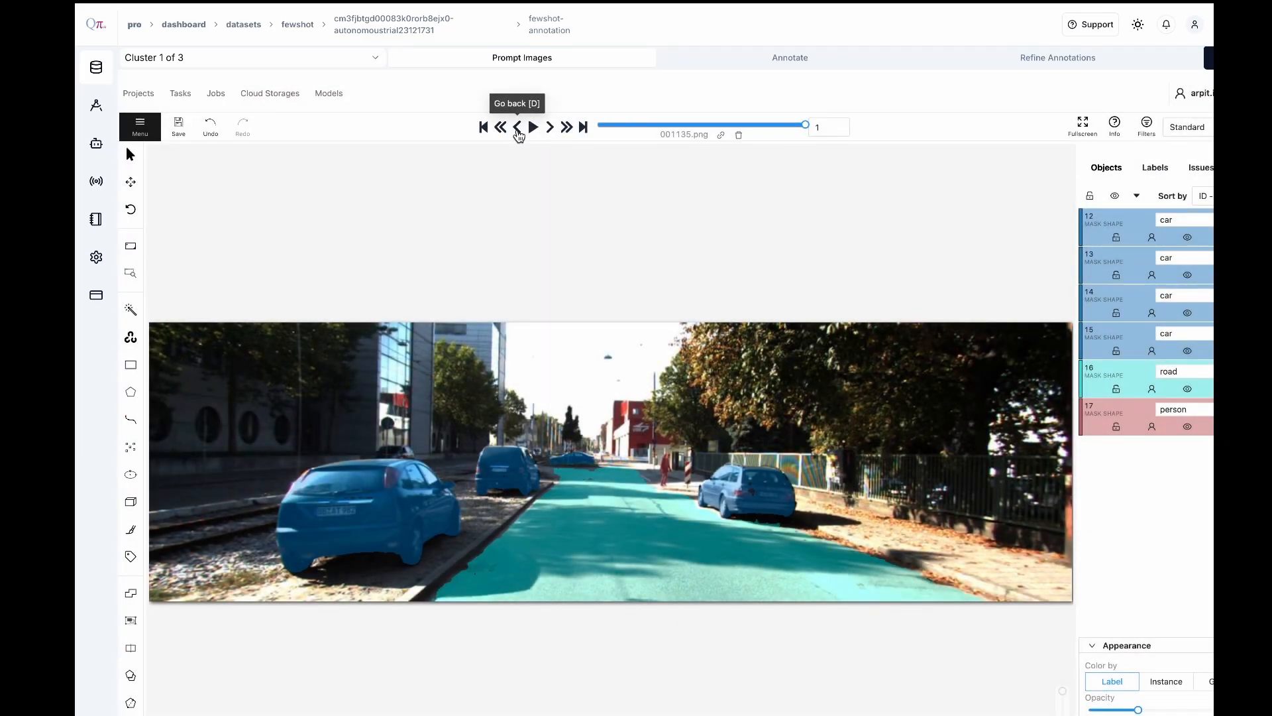
Return to prompt image 000175.png, segment its road surface with the road label and save the annotations
click(518, 129)
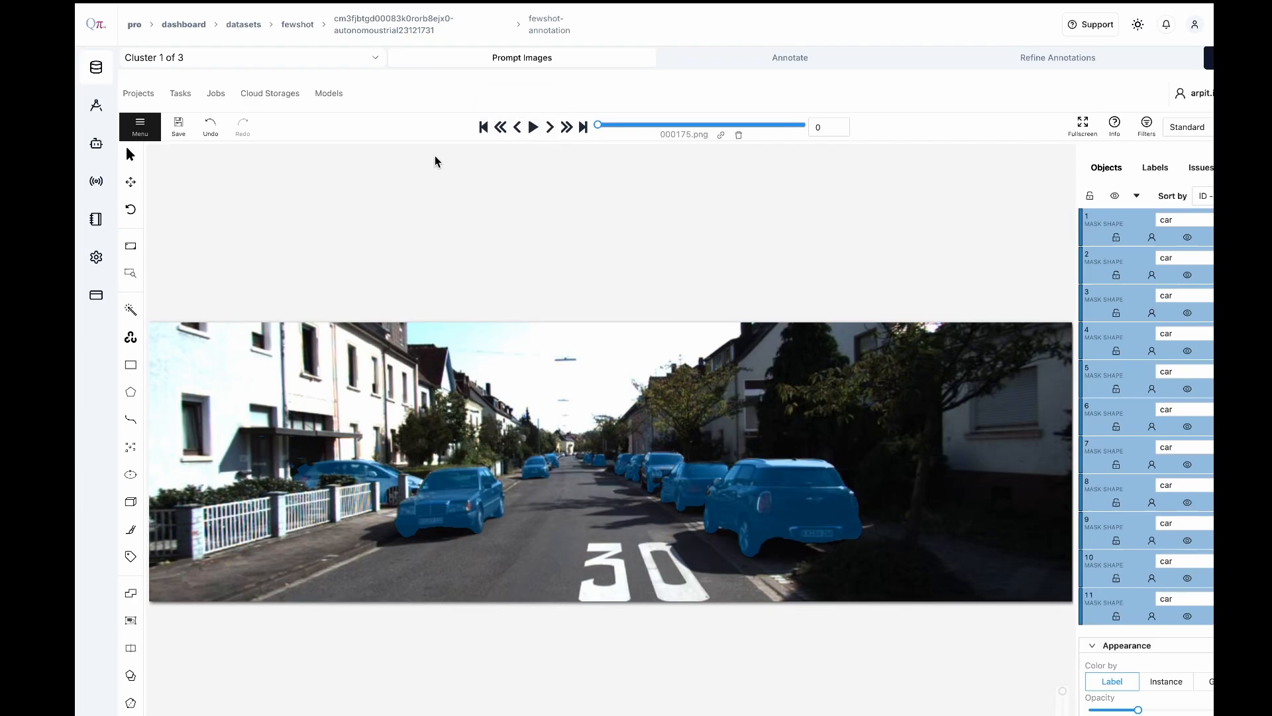
mouse_move(131, 317)
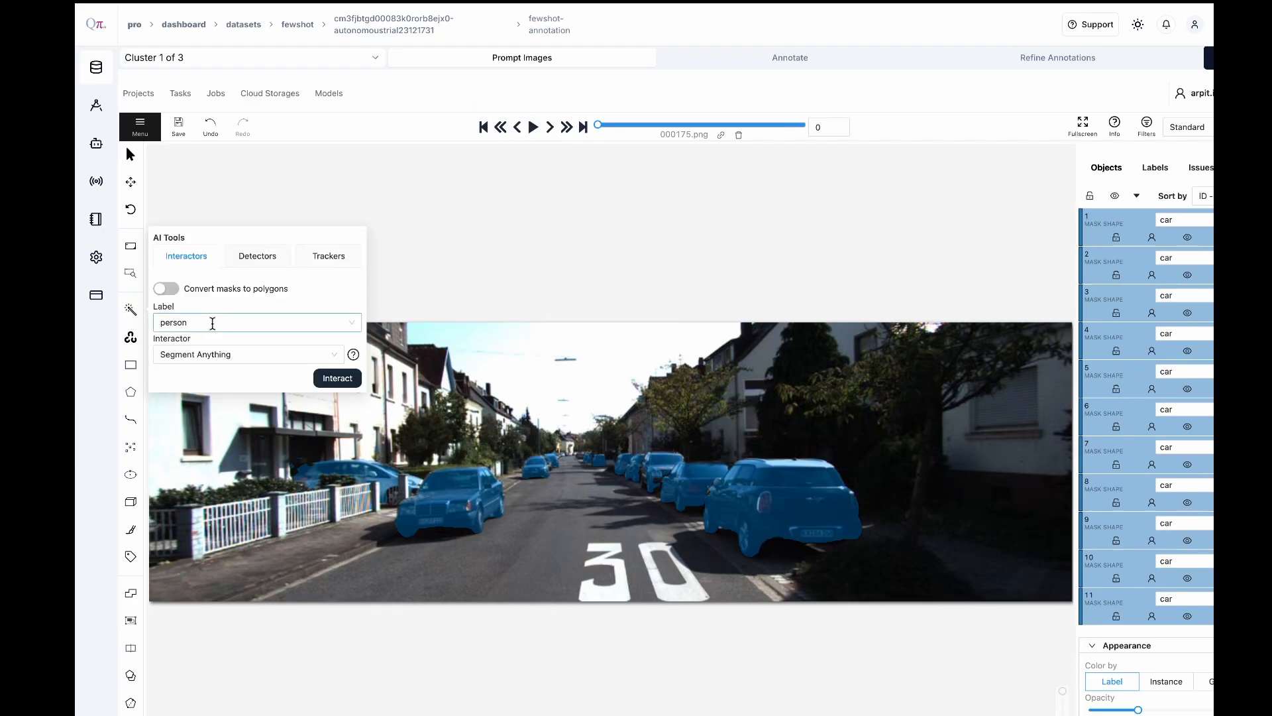
click(212, 323)
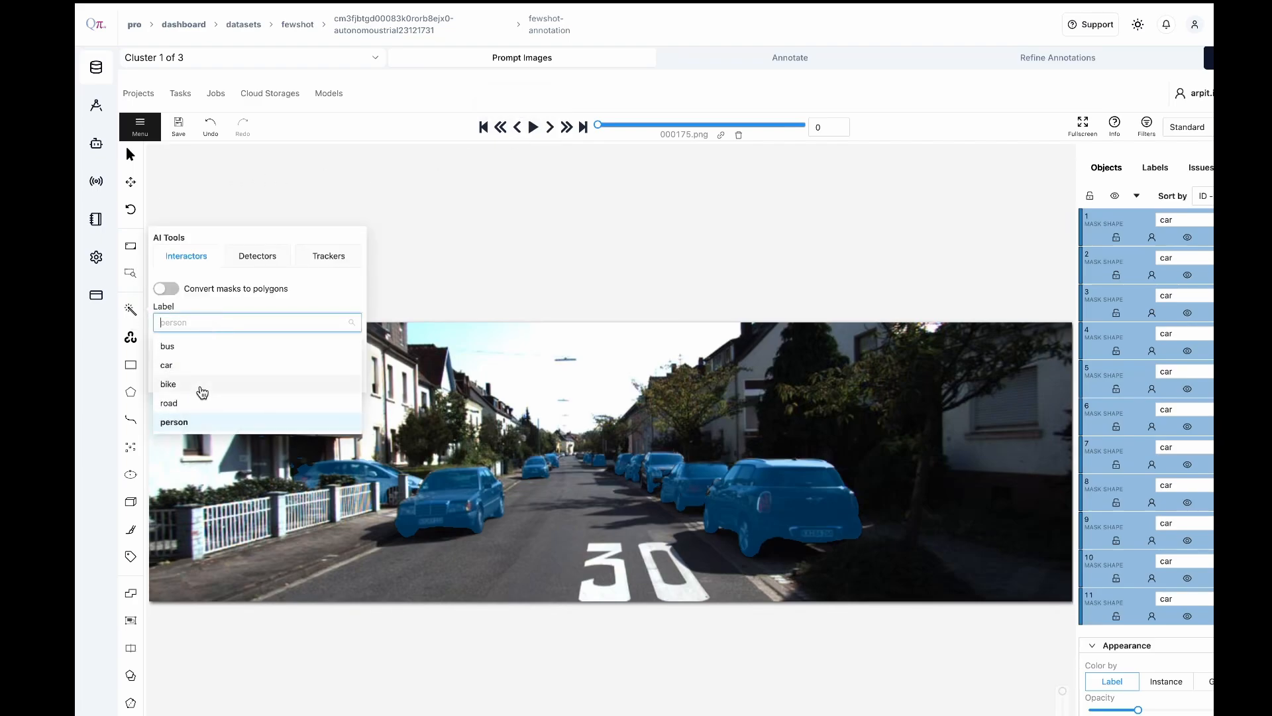
click(193, 403)
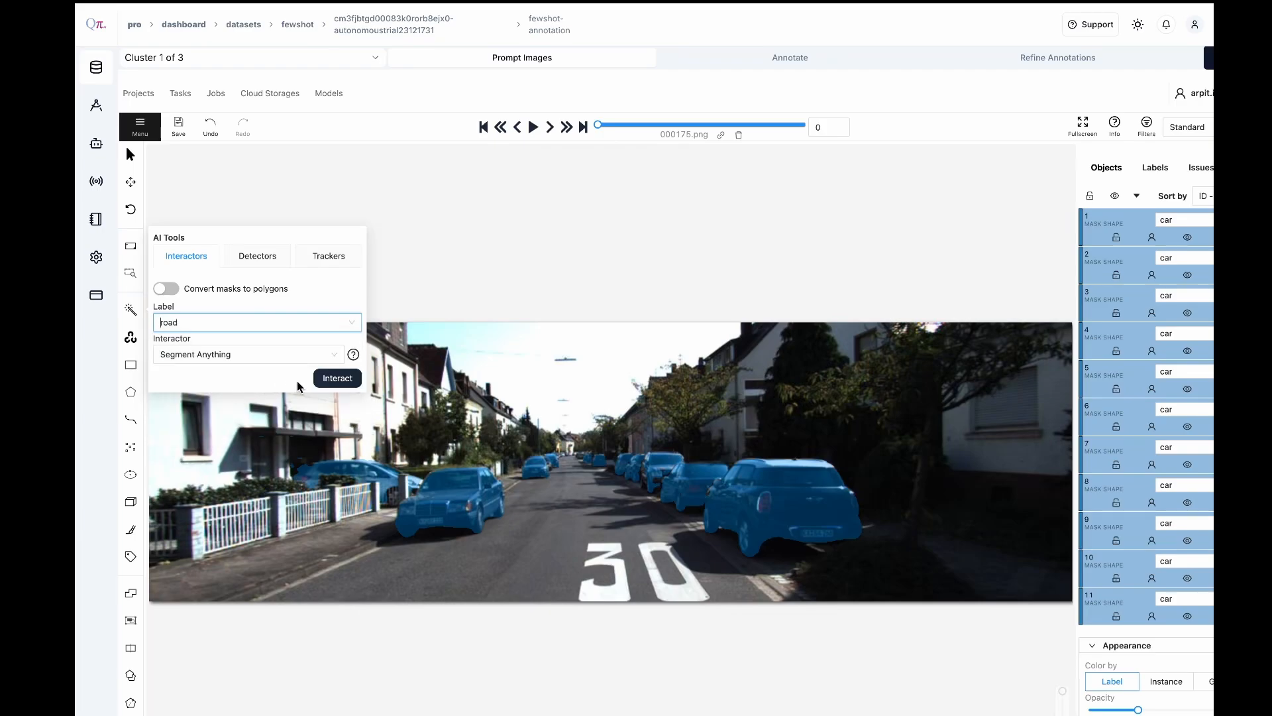
click(337, 379)
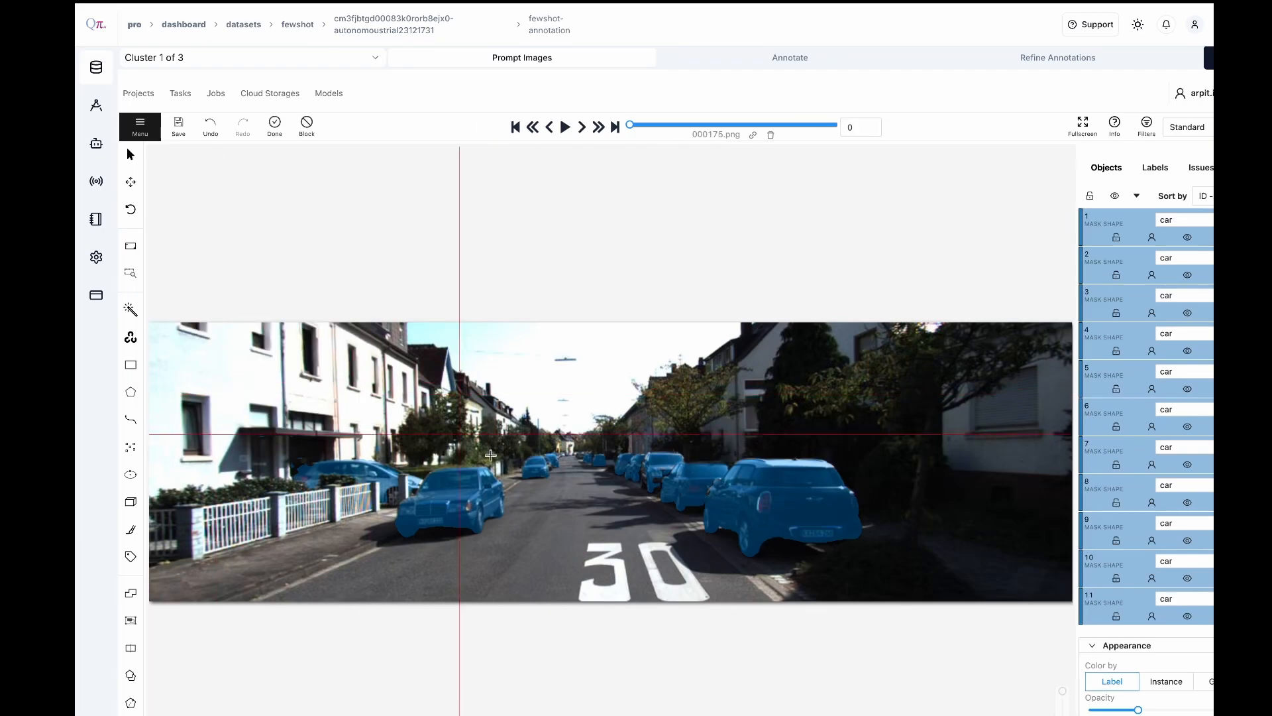
click(554, 527)
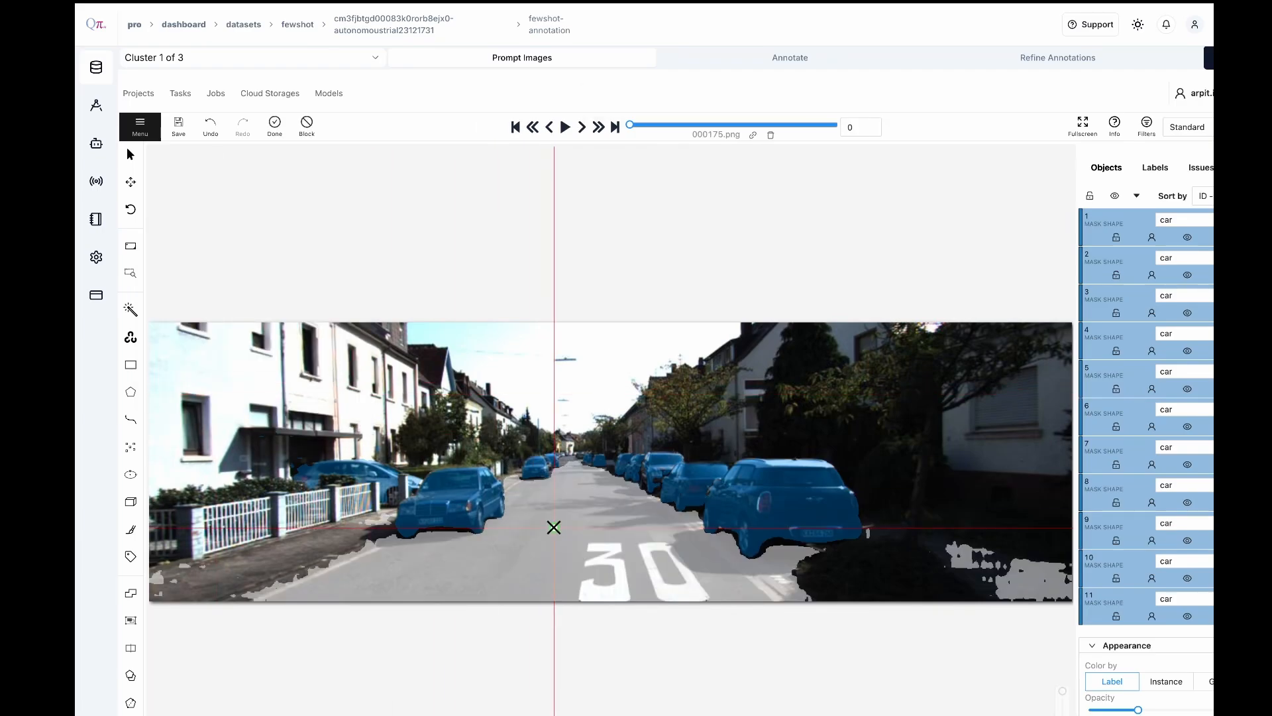
click(277, 122)
click(178, 126)
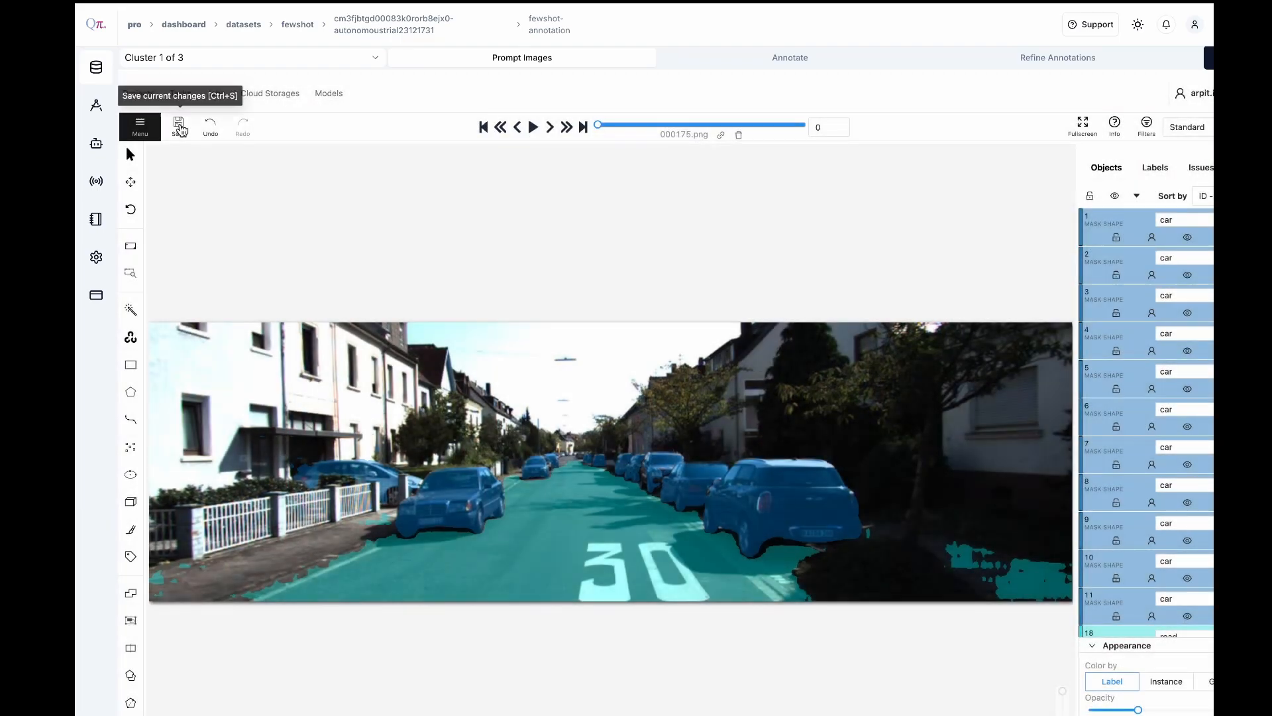
Run the automatic few-shot annotation for cluster 1
click(550, 127)
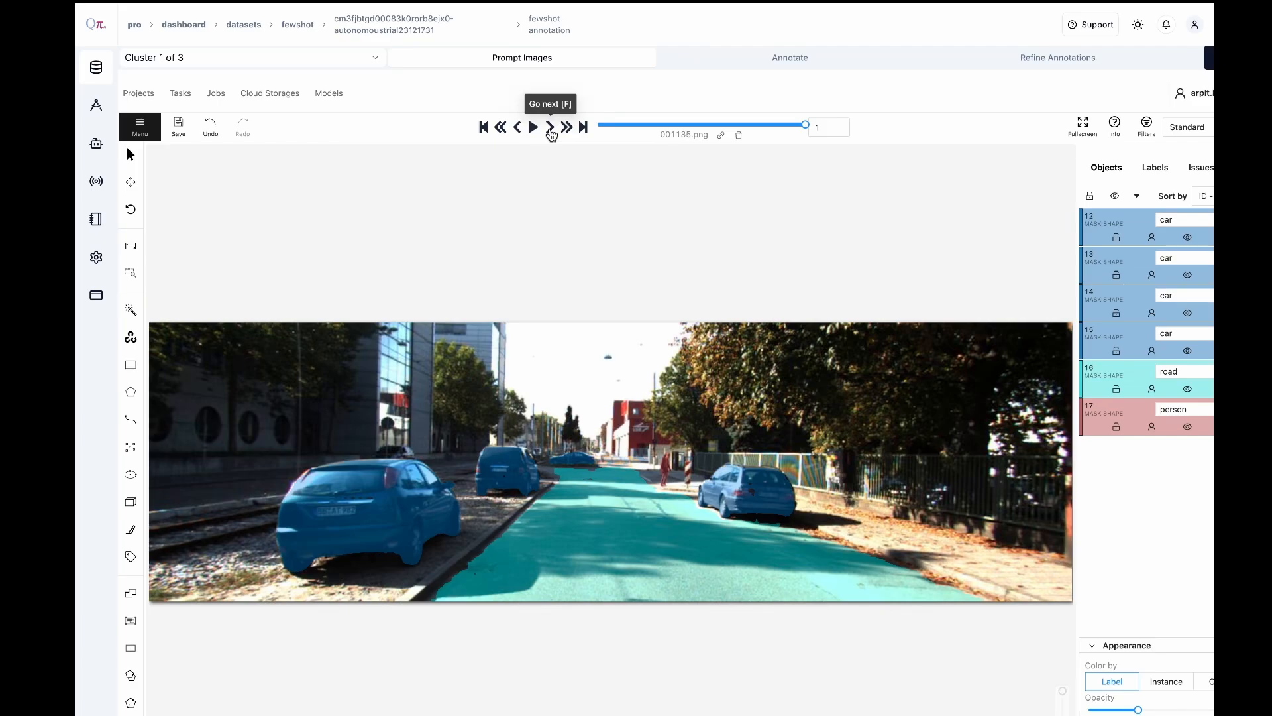
click(831, 62)
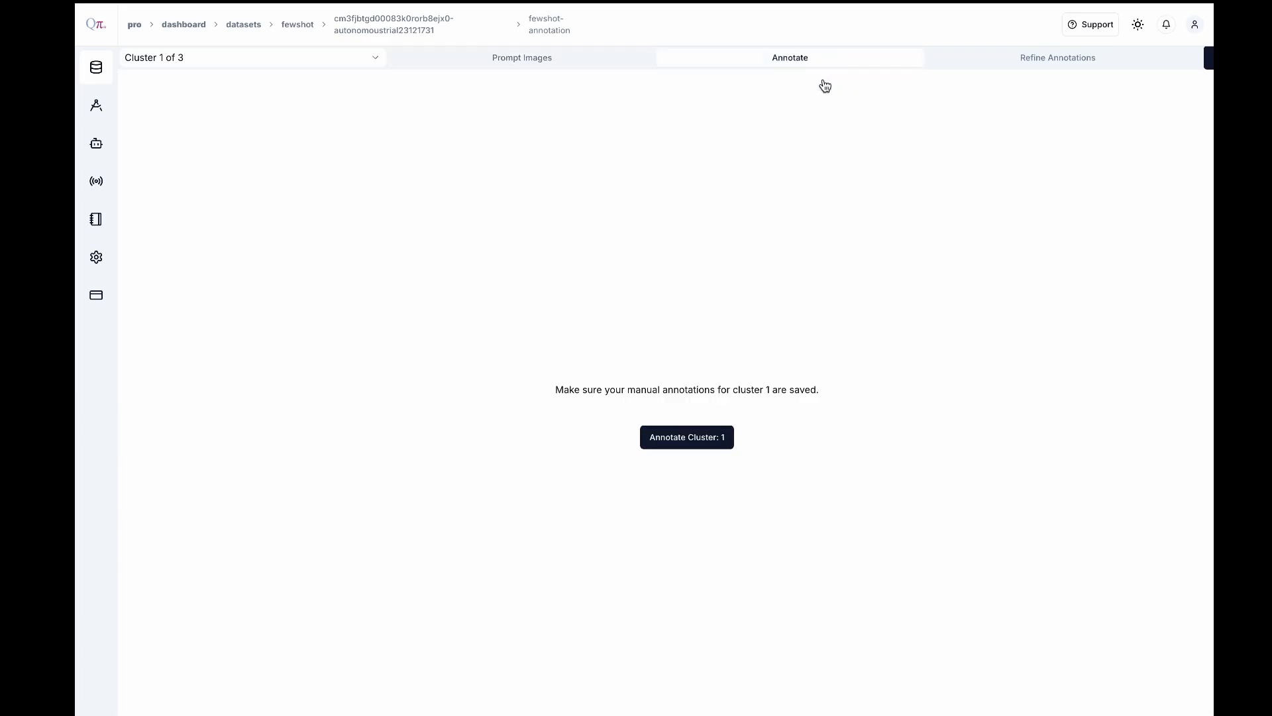
click(700, 438)
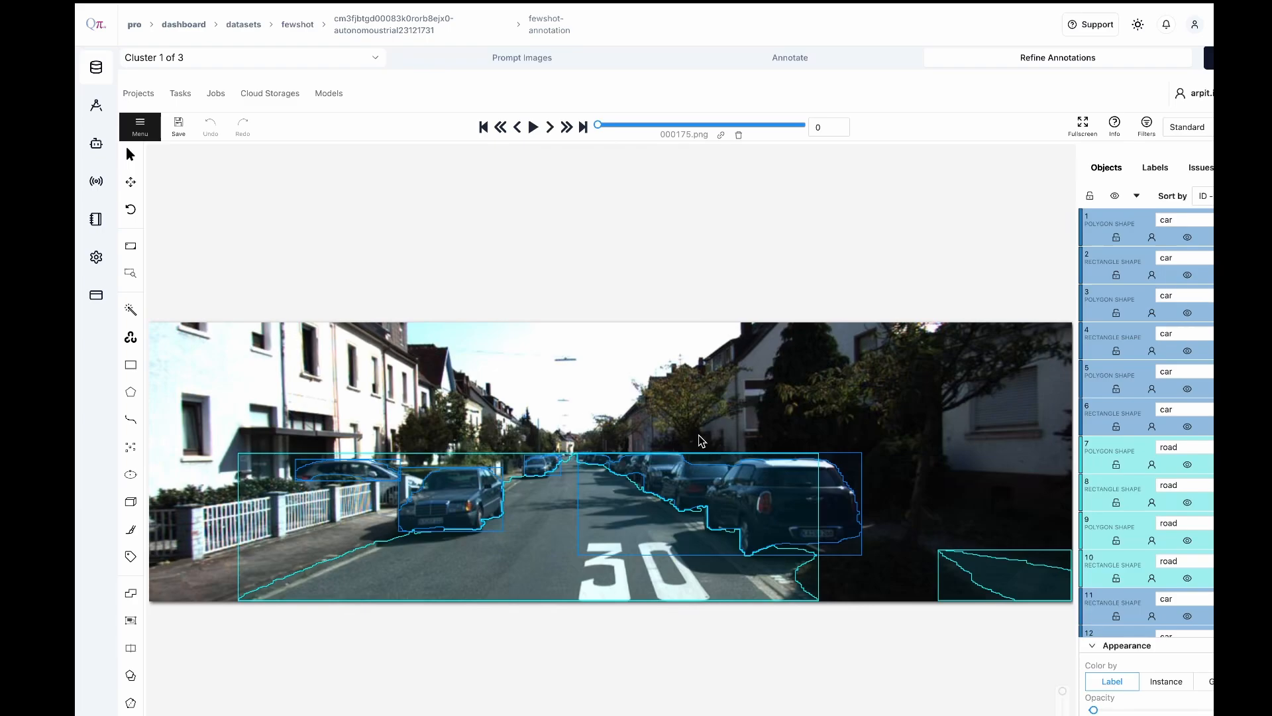
Review the generated car and road annotations in the cluster 1 images from 000175.png through 000464.png
click(551, 129)
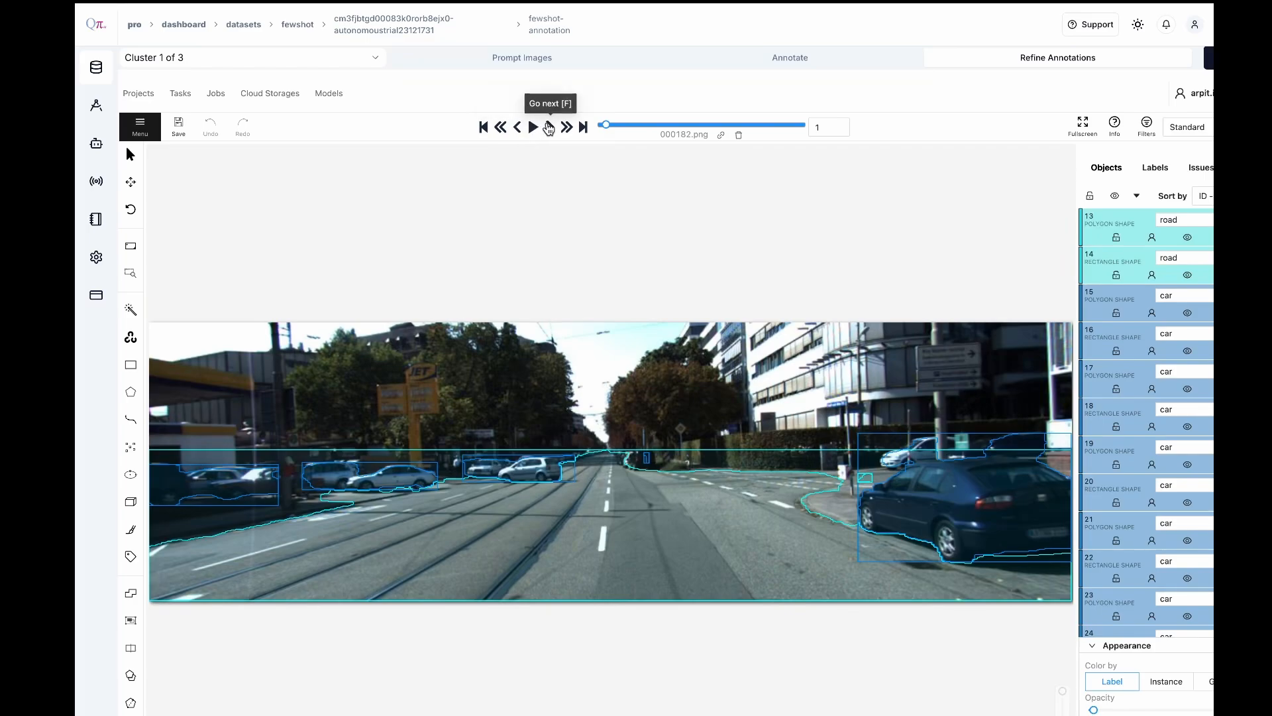
click(549, 128)
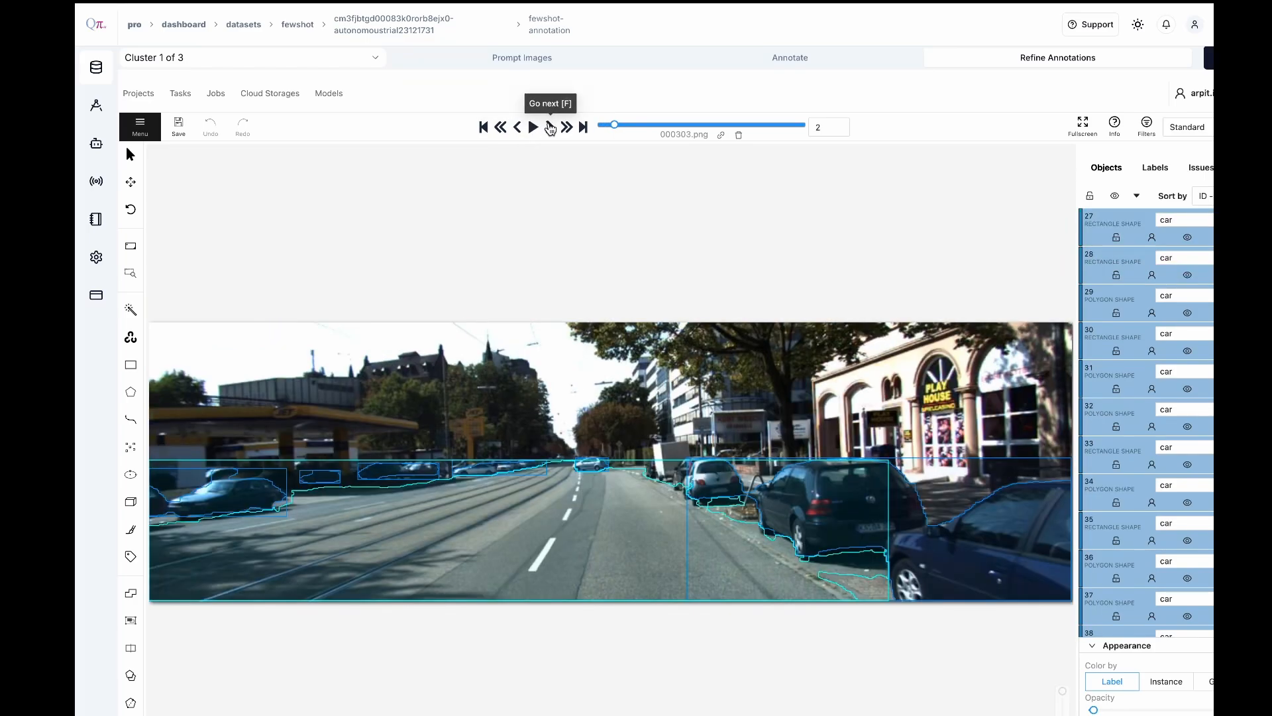
click(550, 128)
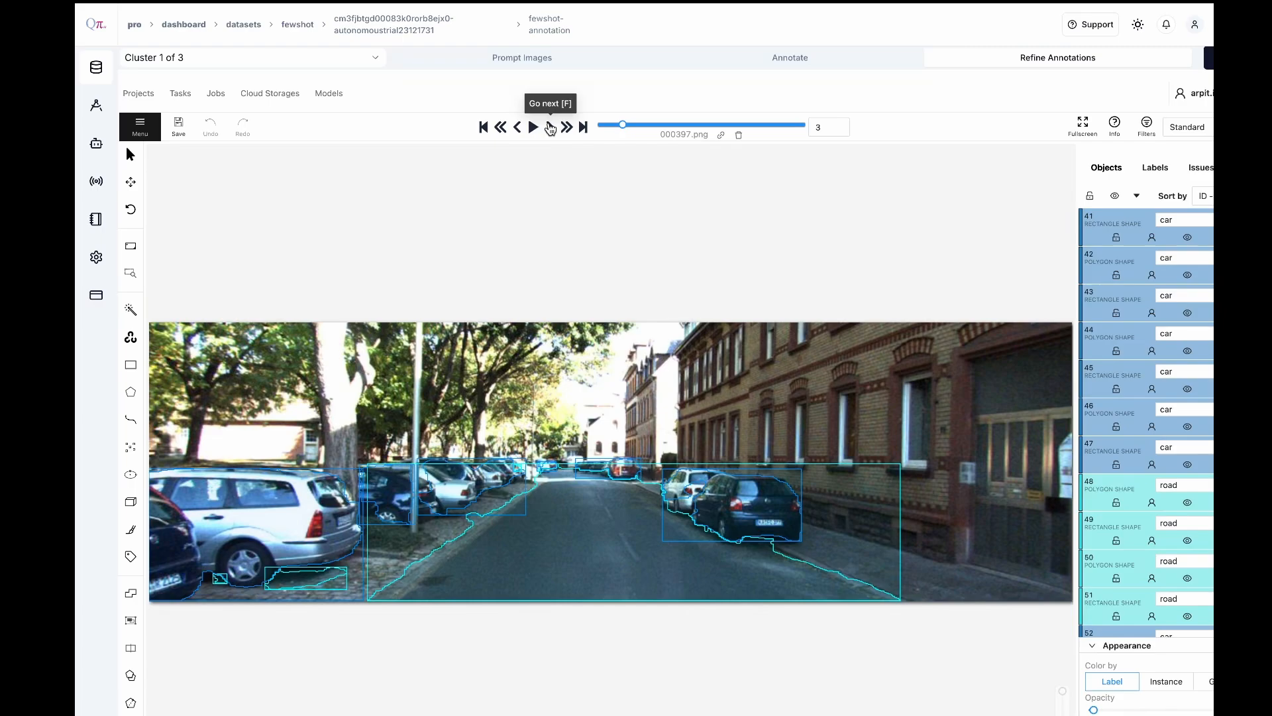
click(550, 128)
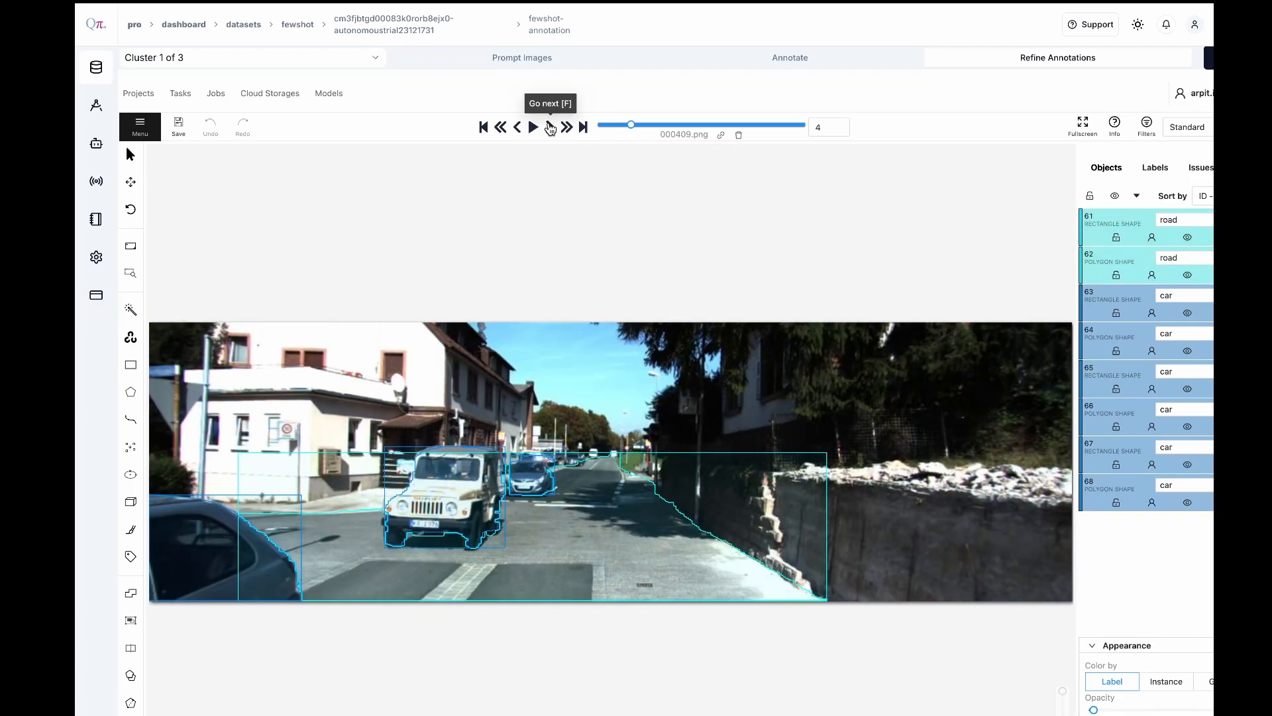
click(549, 128)
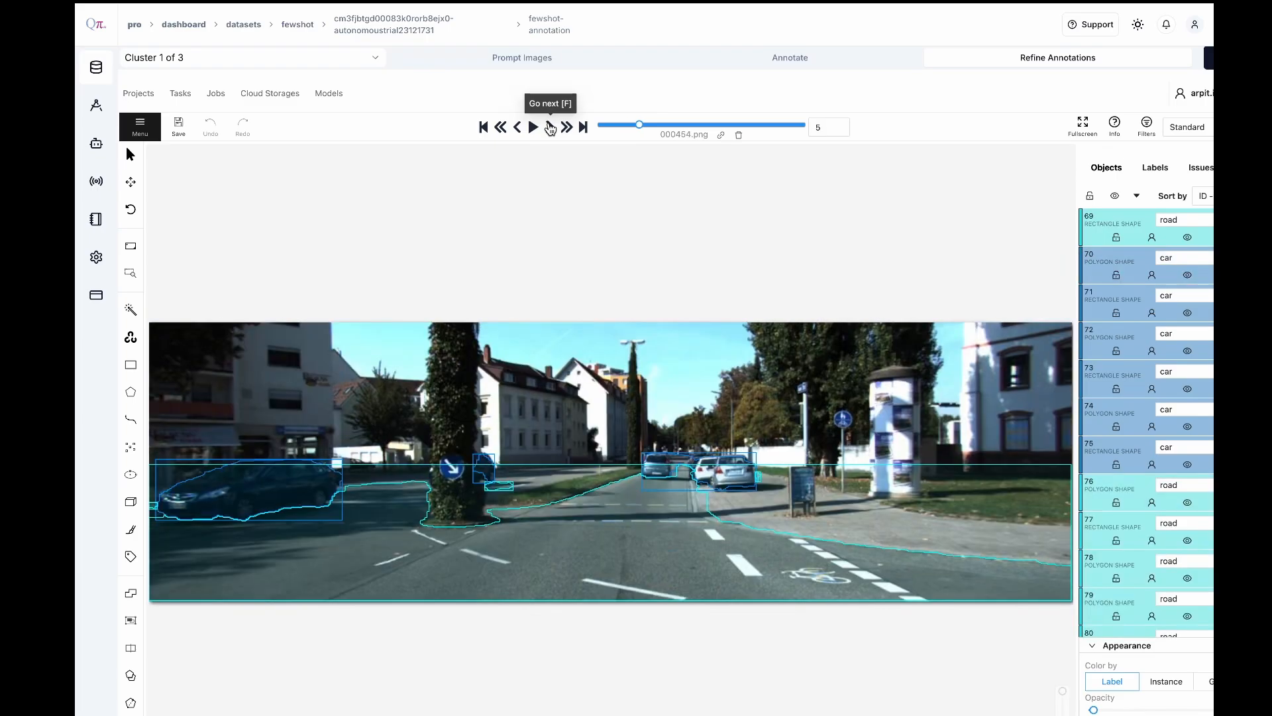
click(550, 127)
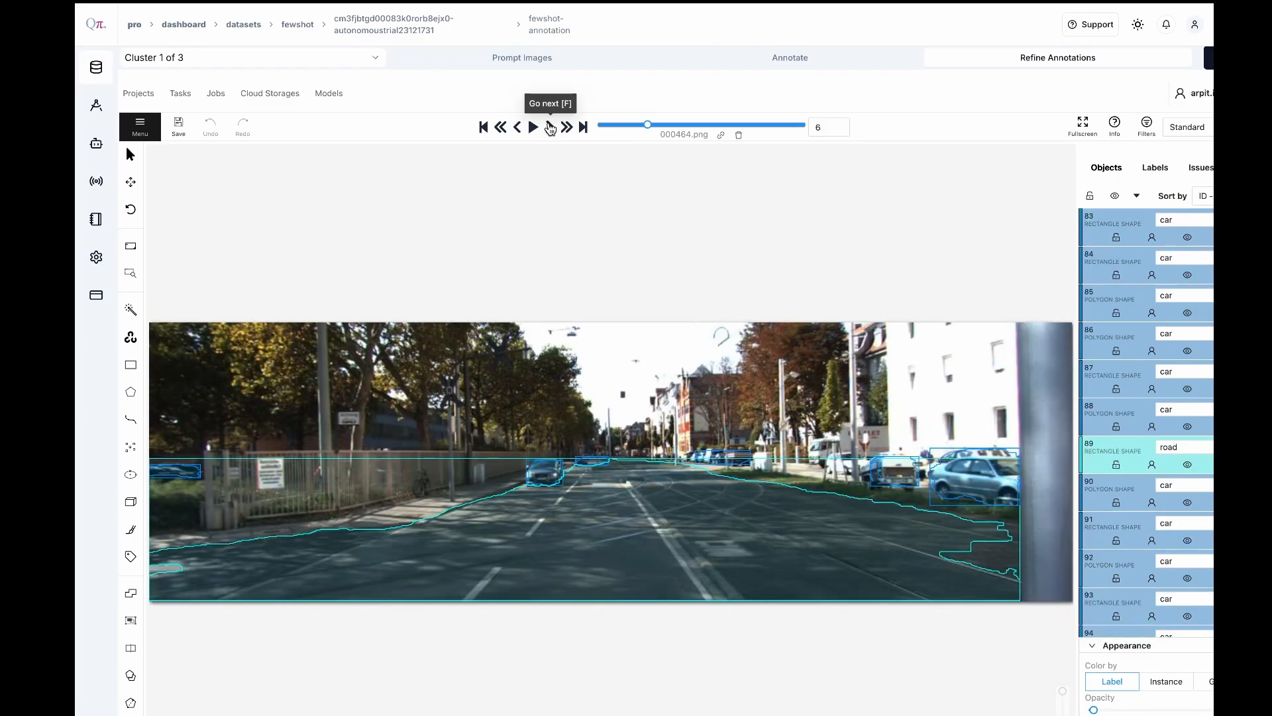
Save the cluster 1 annotations and open the prompt images of Cluster 2
click(178, 127)
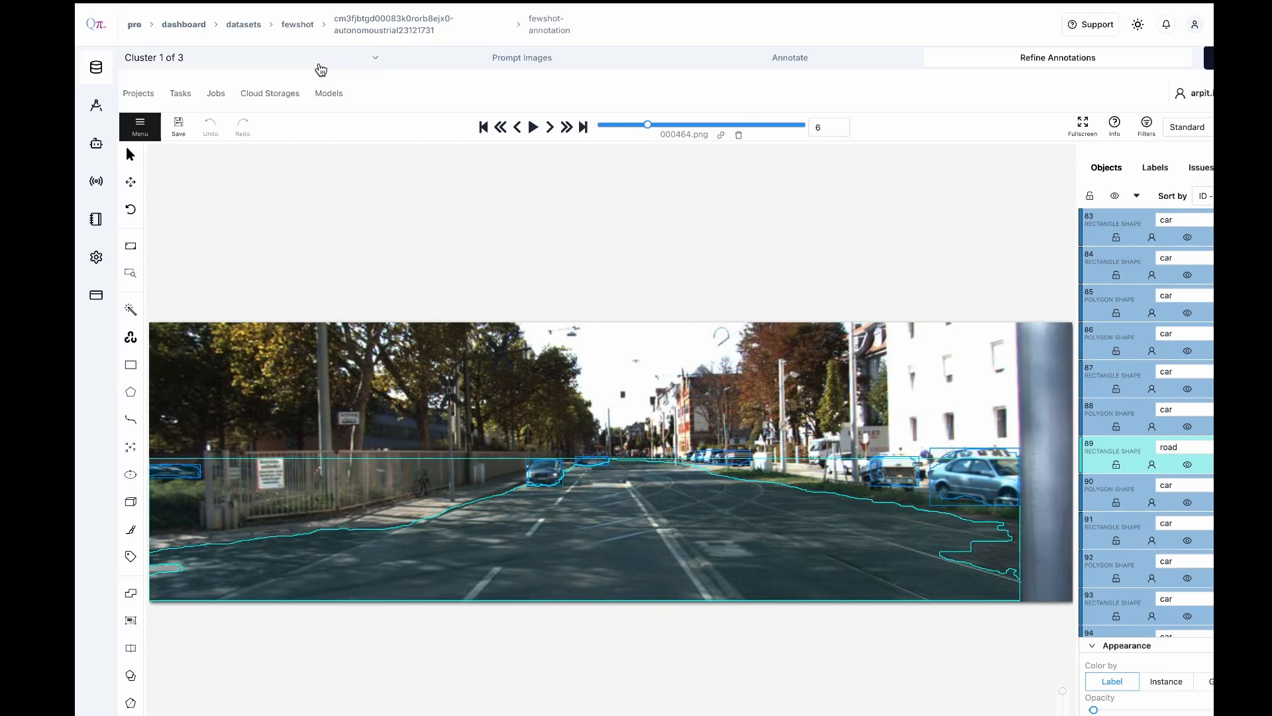
click(319, 66)
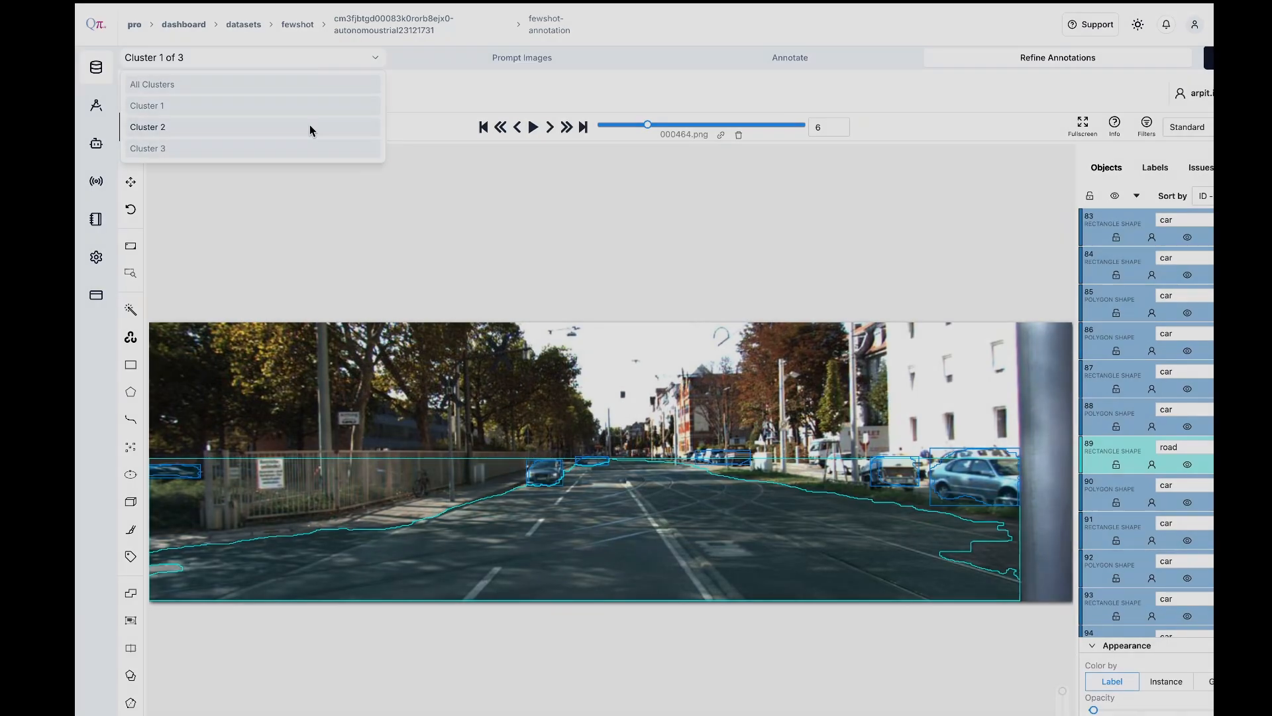
click(312, 126)
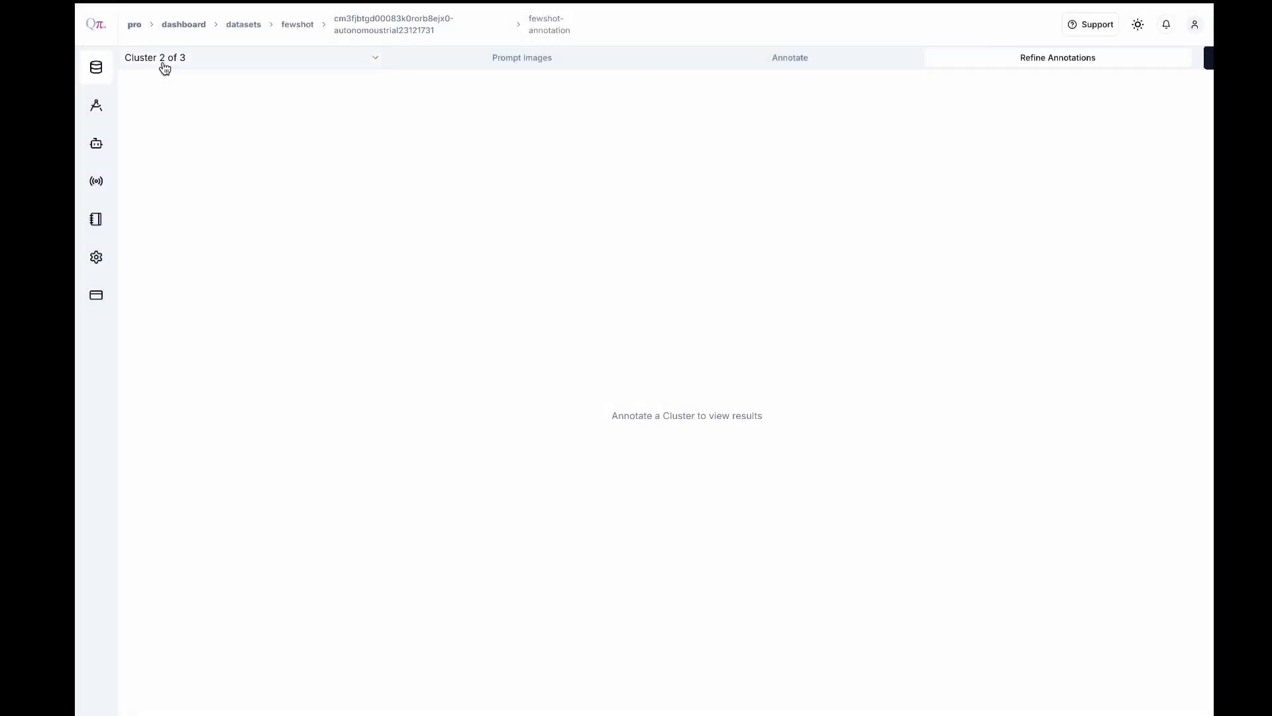
click(442, 67)
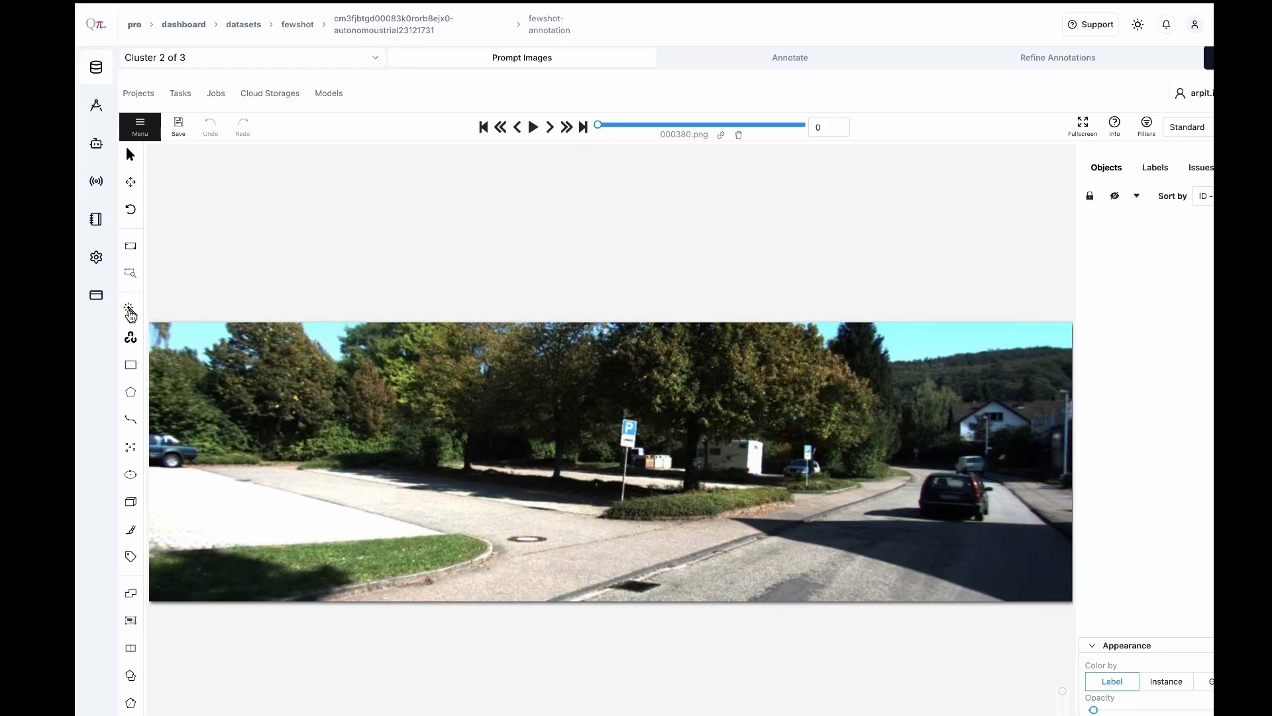
In prompt image 000380.png, segment the blue car at the left edge with Segment Anything using the car label
mouse_move(130, 311)
click(238, 324)
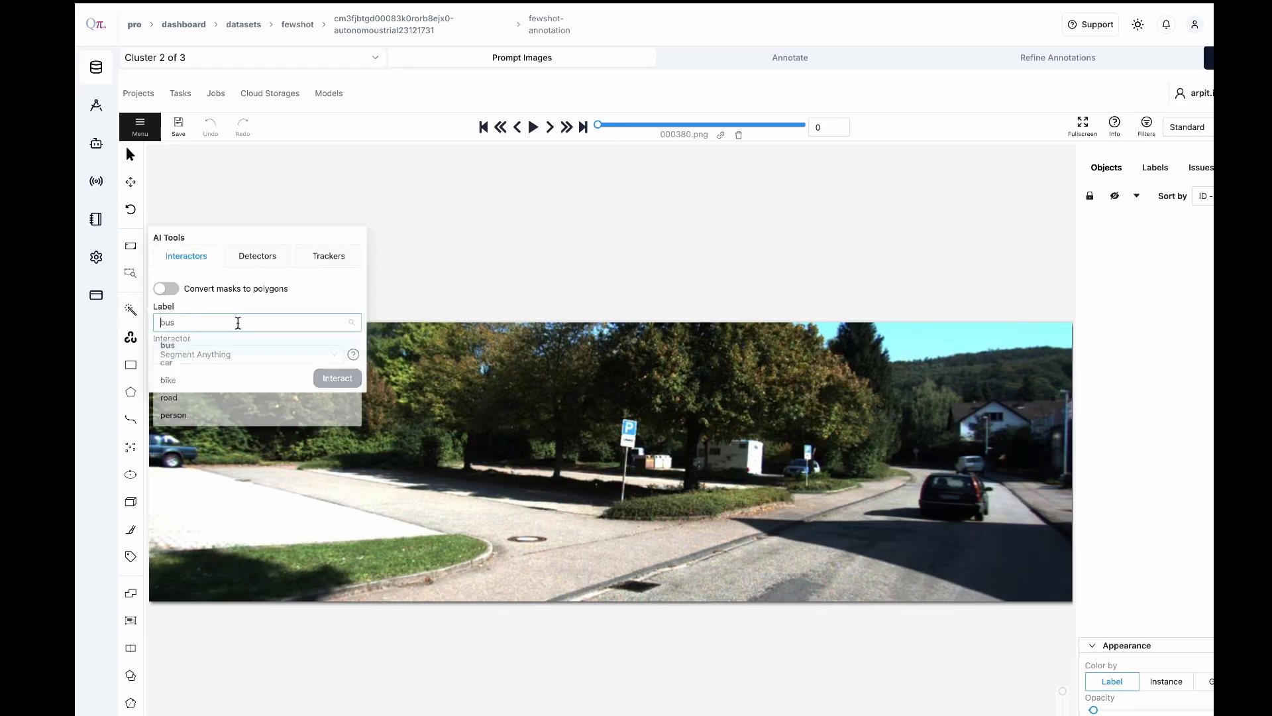
click(197, 364)
click(336, 378)
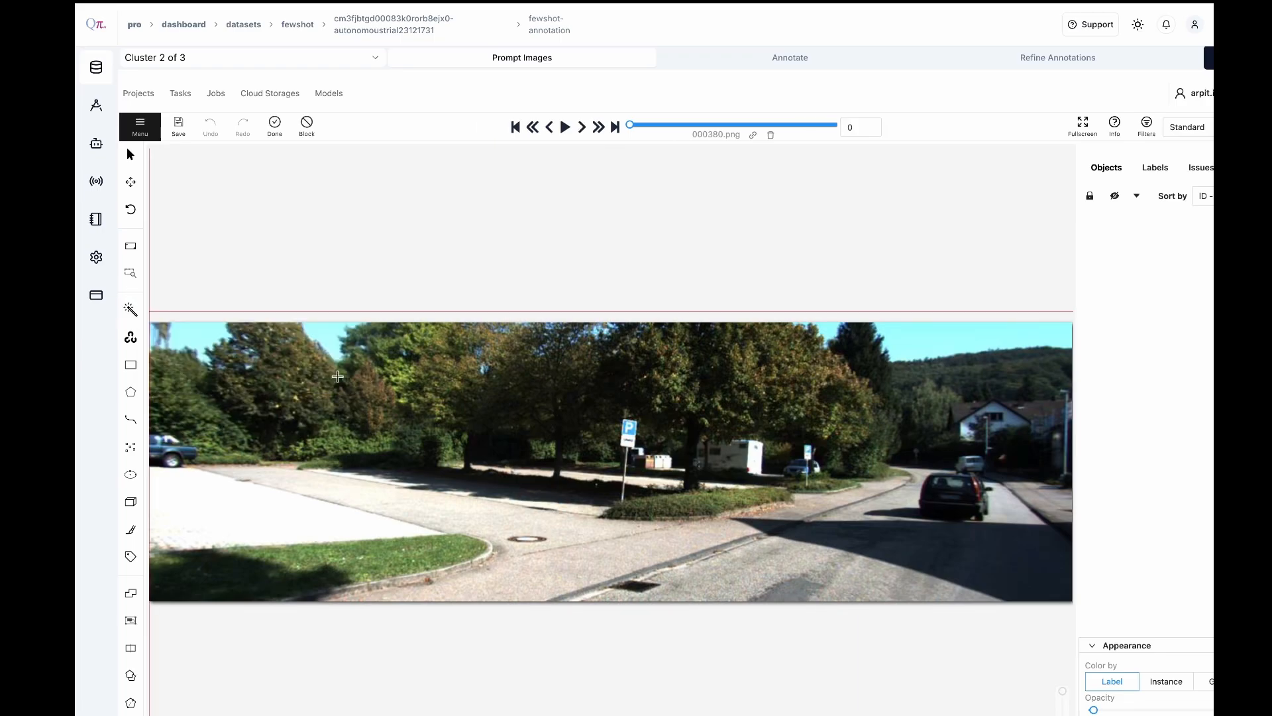
click(174, 449)
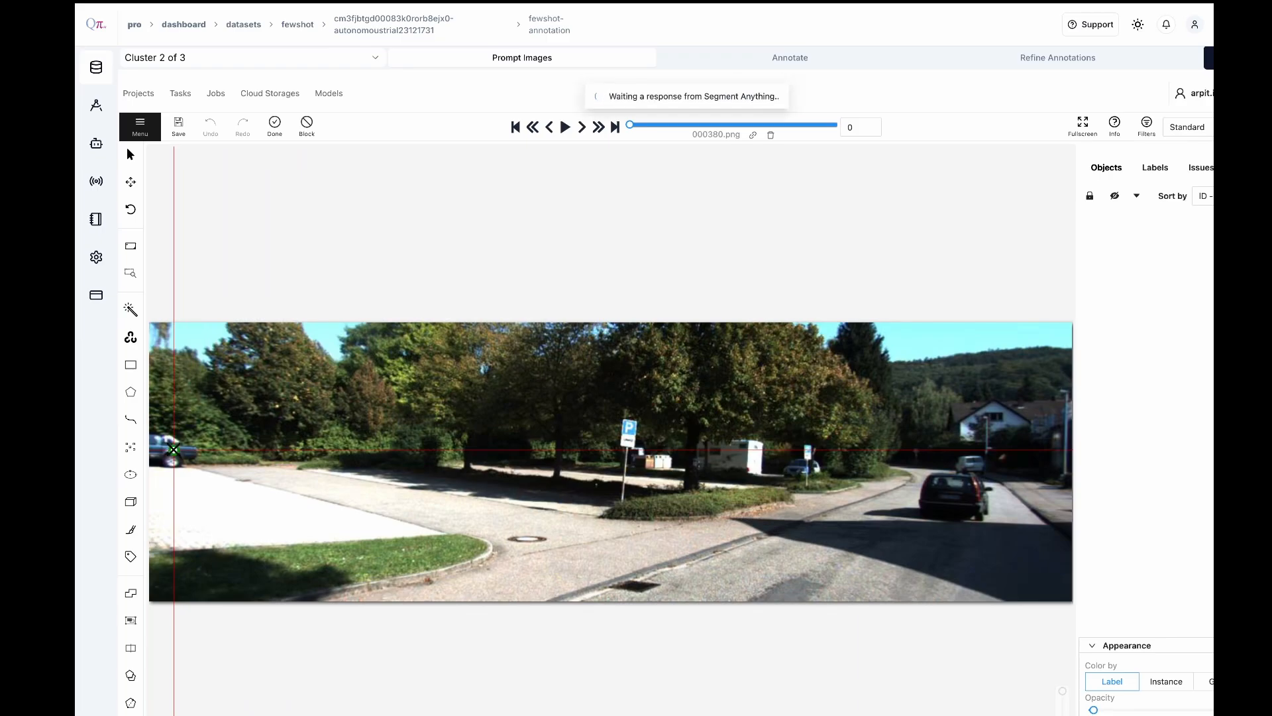
click(275, 128)
Segment the dark car driving on the road at the right of the image as a car mask
mouse_move(131, 311)
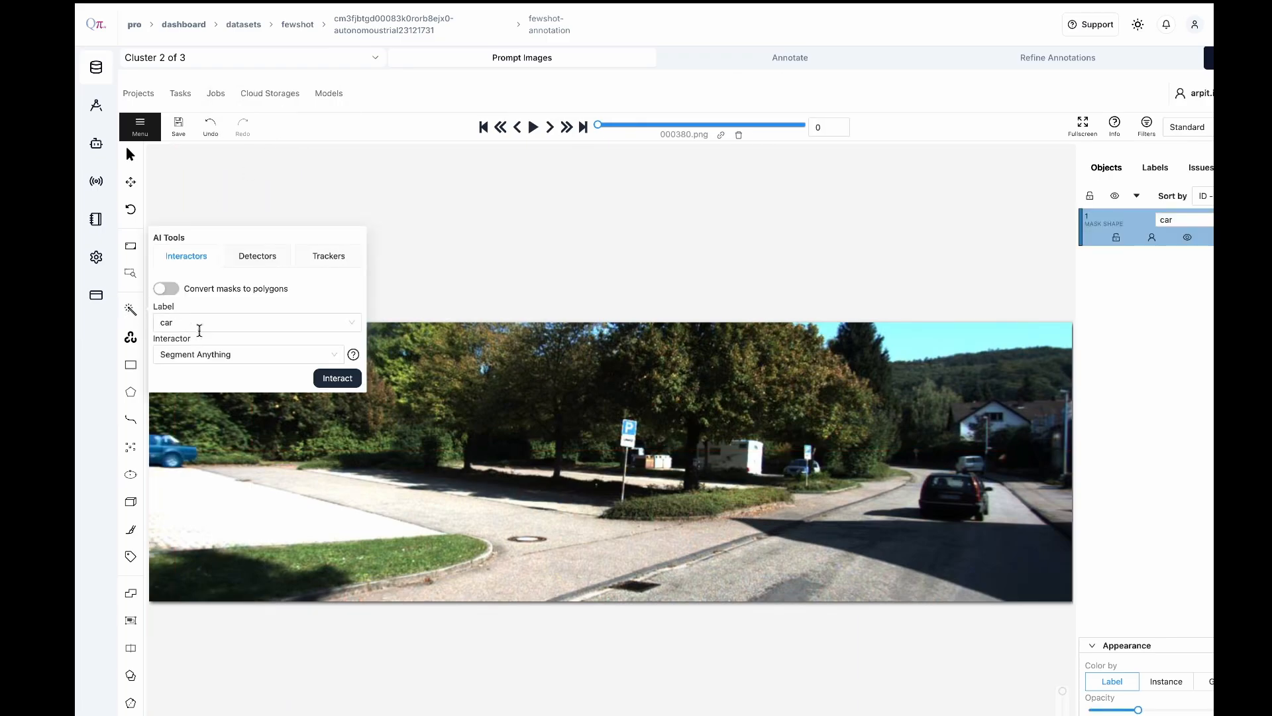
click(332, 378)
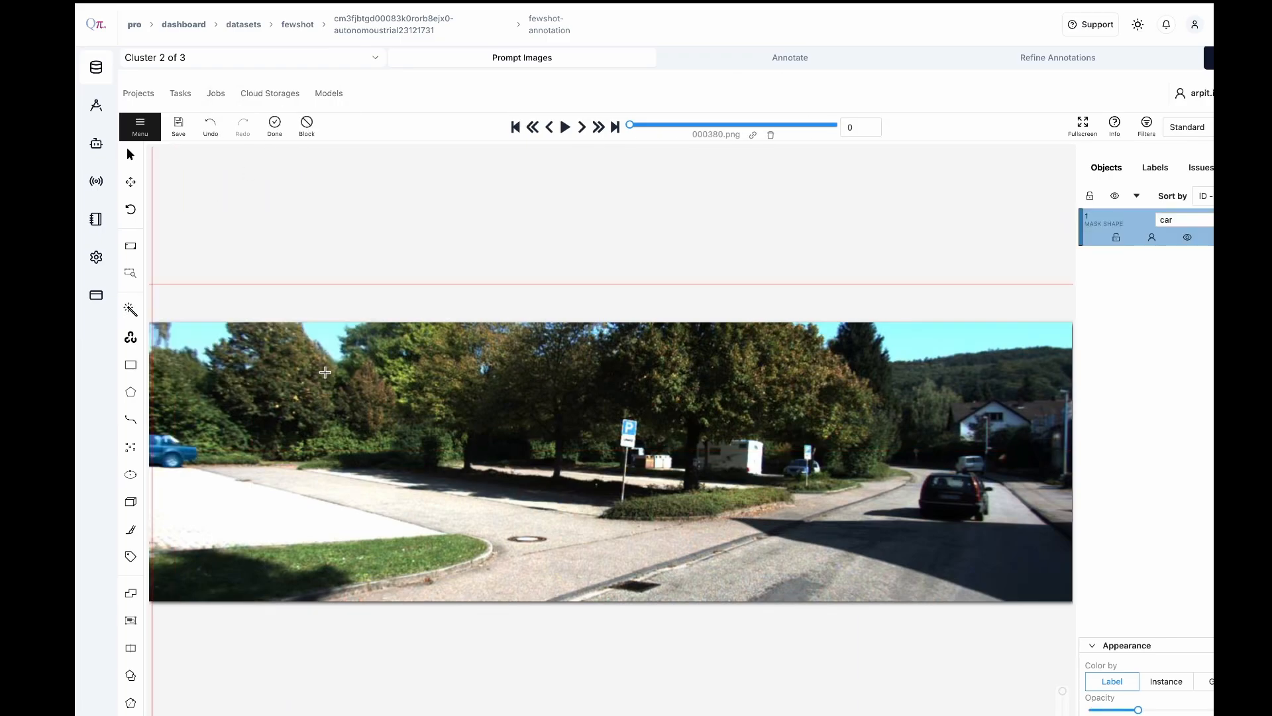
click(953, 492)
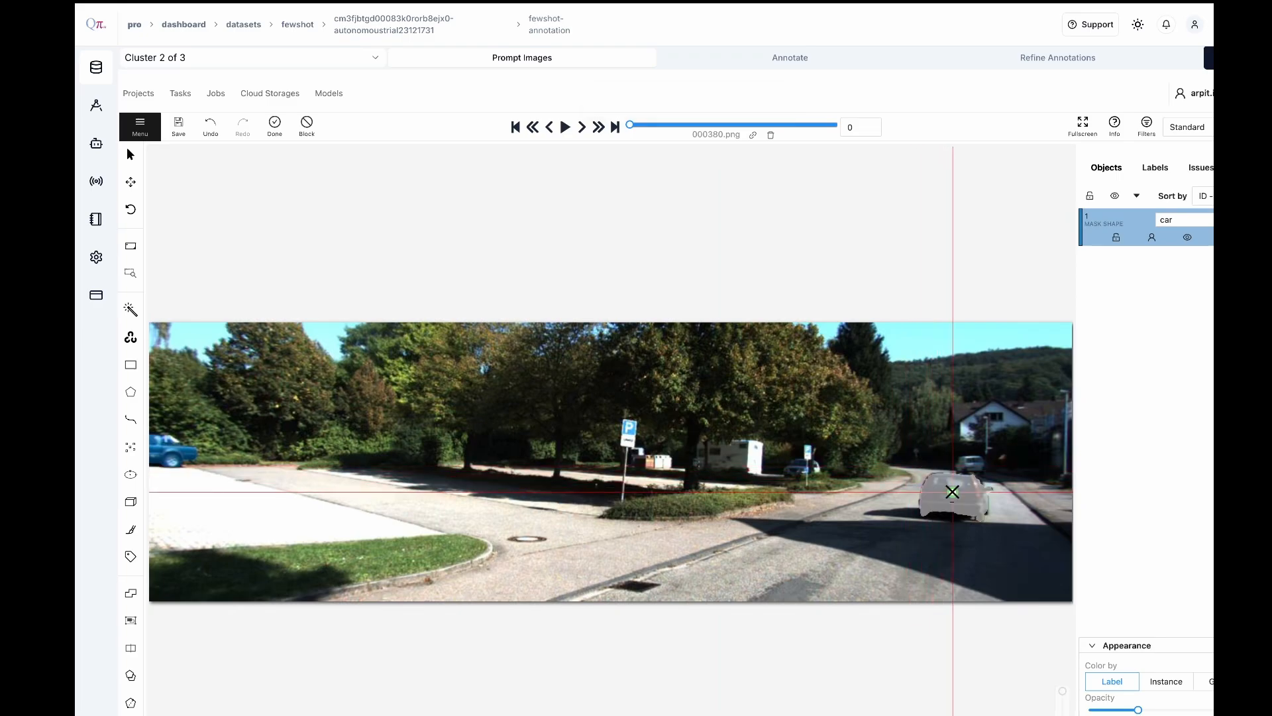
click(273, 124)
Segment the distant car ahead of the dark car as a car mask, excluding the dark car with a negative point
mouse_move(130, 310)
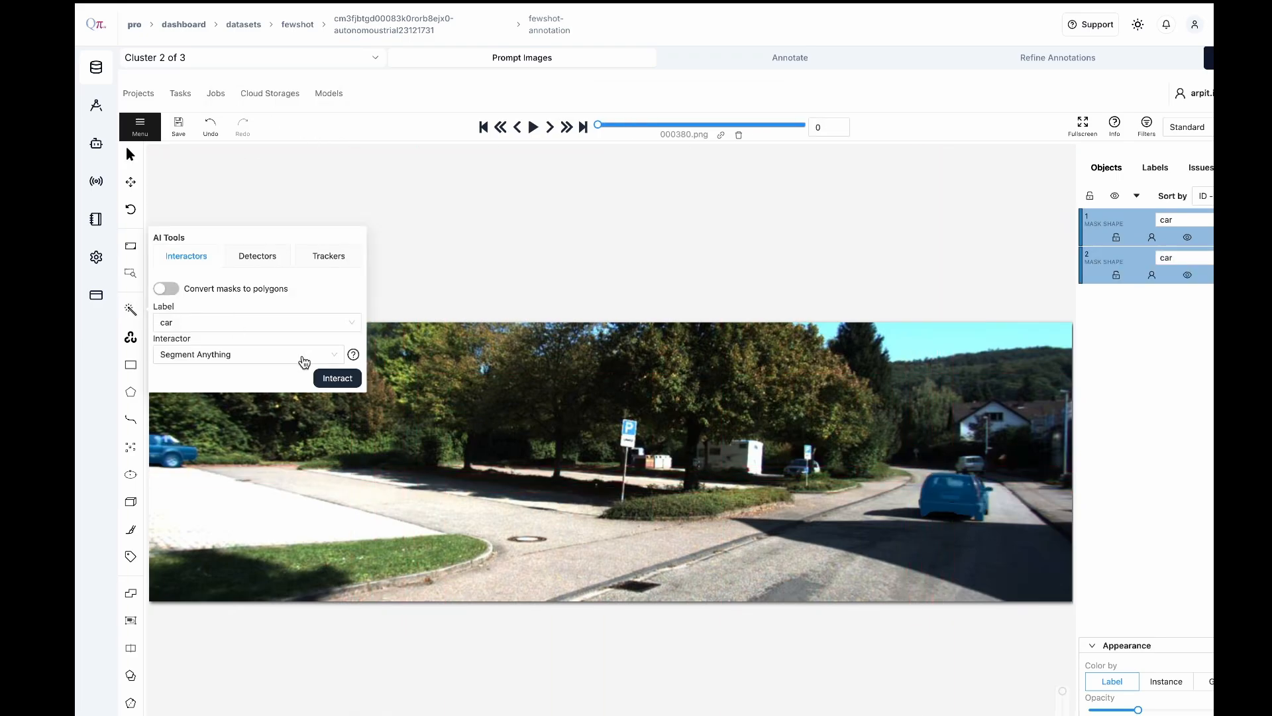
click(337, 377)
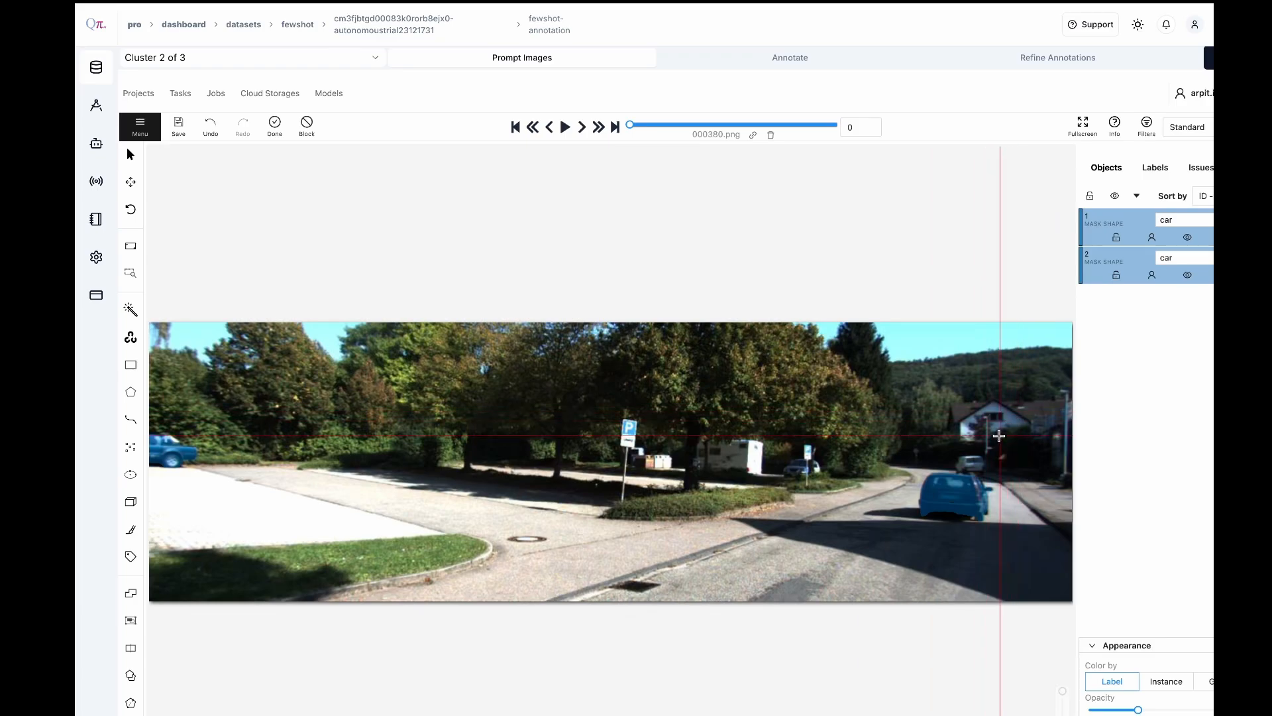
click(975, 461)
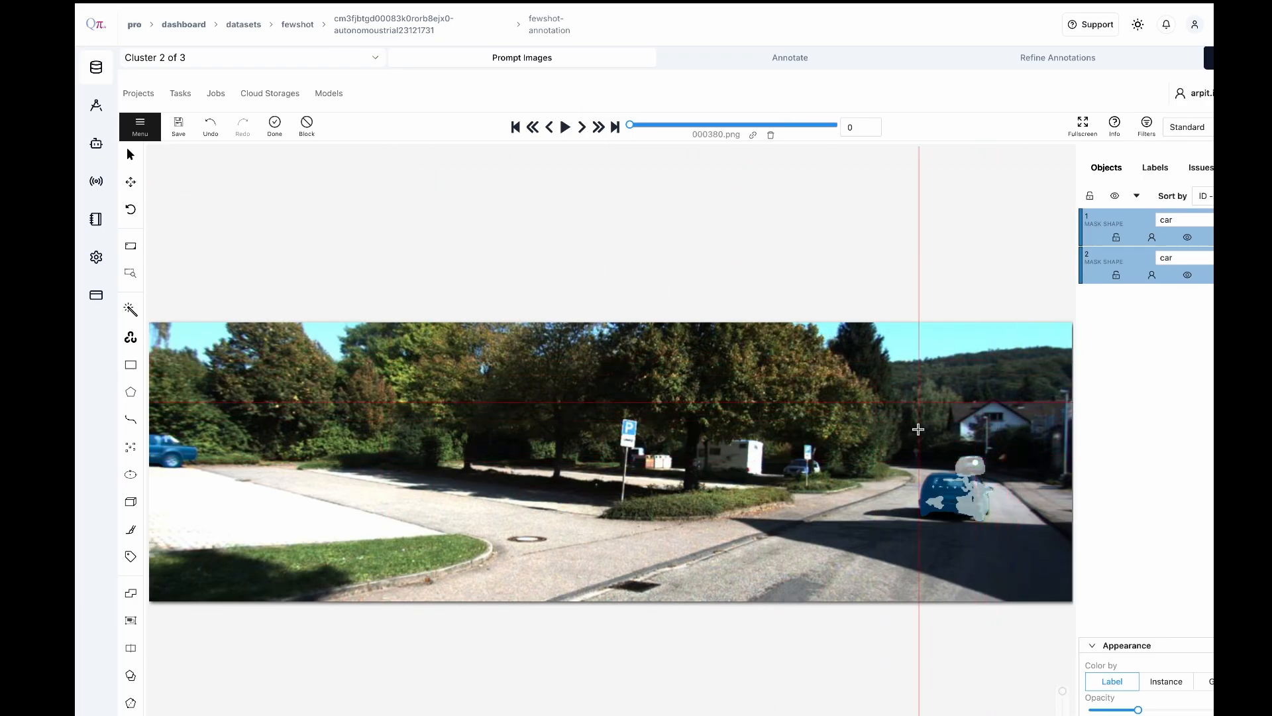
click(969, 500)
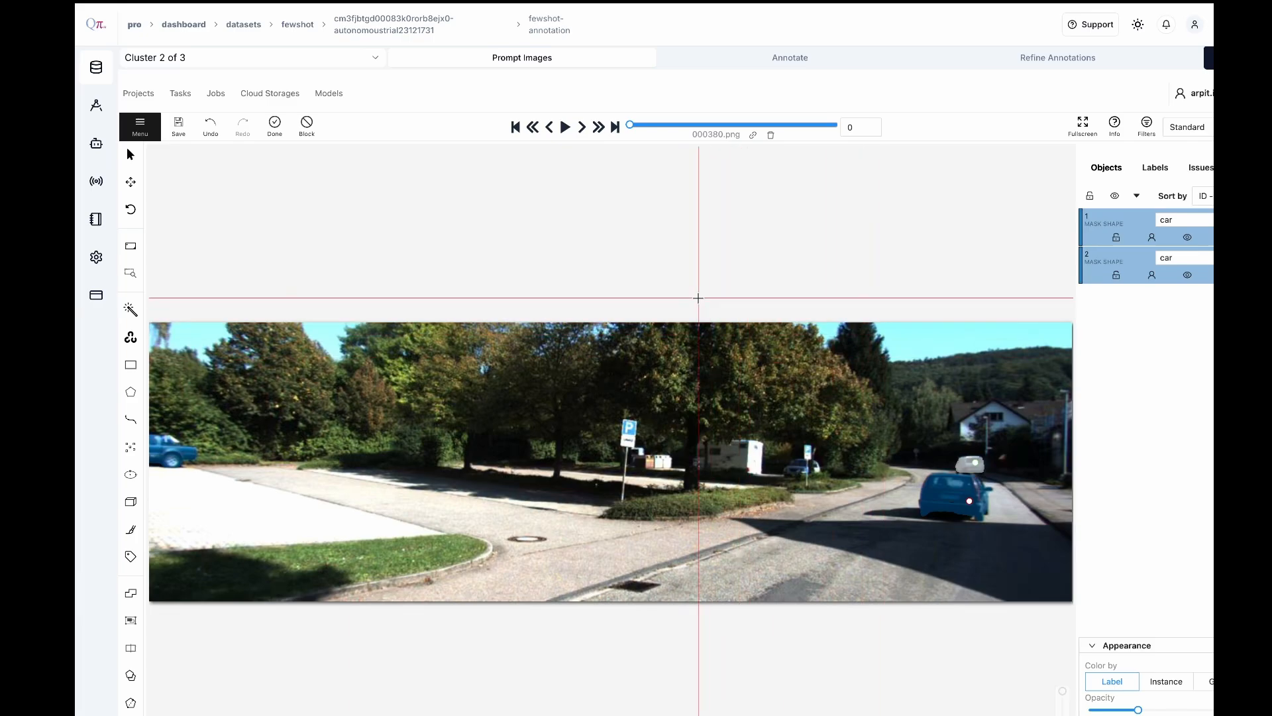
click(274, 124)
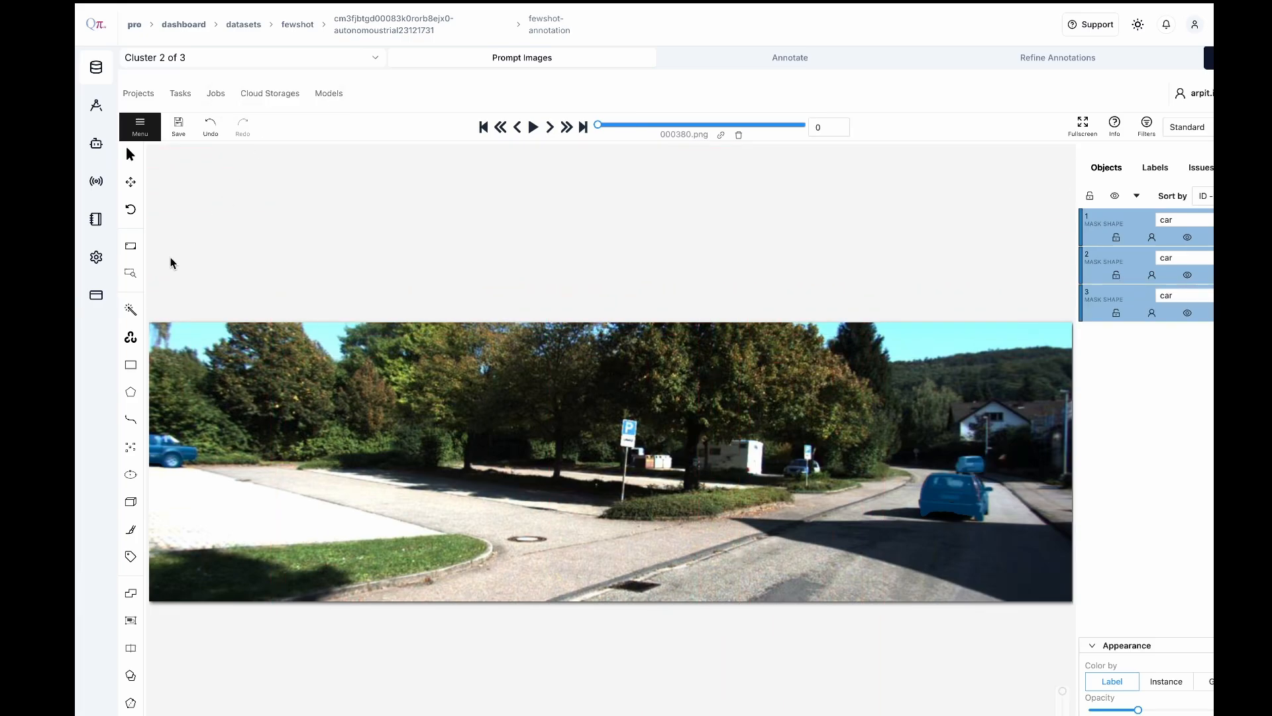
Segment the parked car beside the small blue sign in front of the trees as a car mask
mouse_move(131, 310)
click(331, 375)
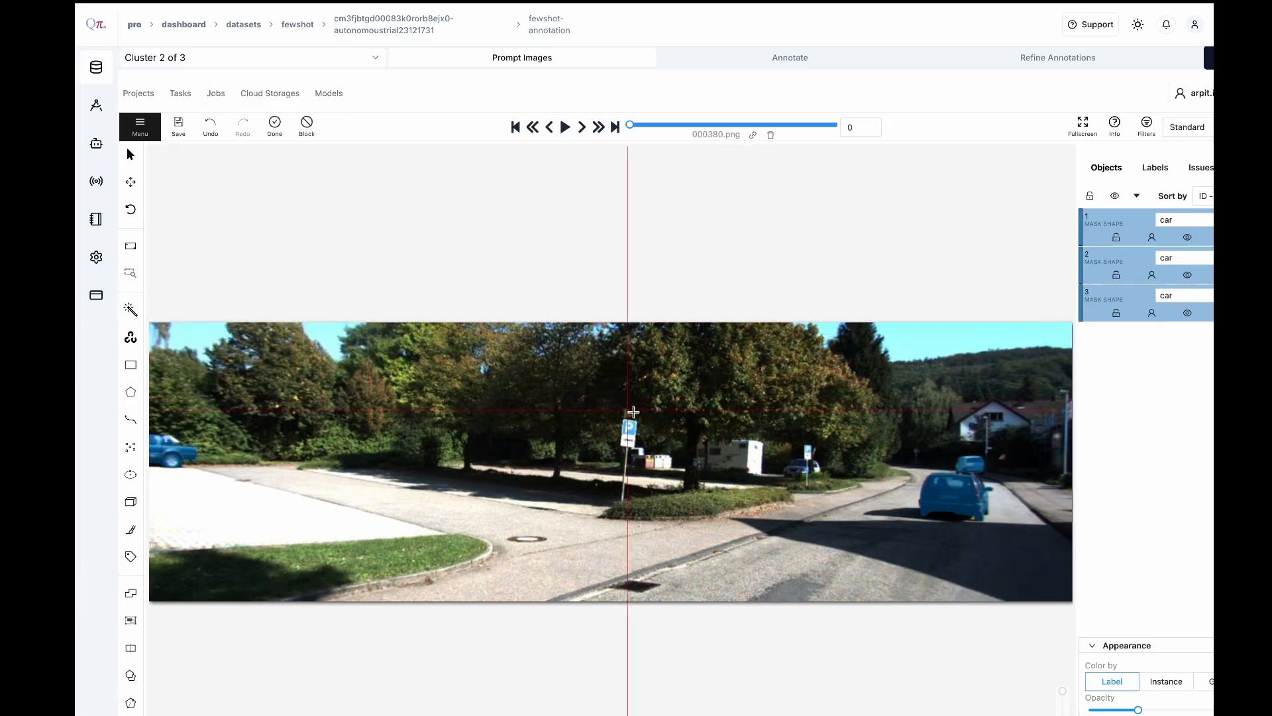
click(800, 470)
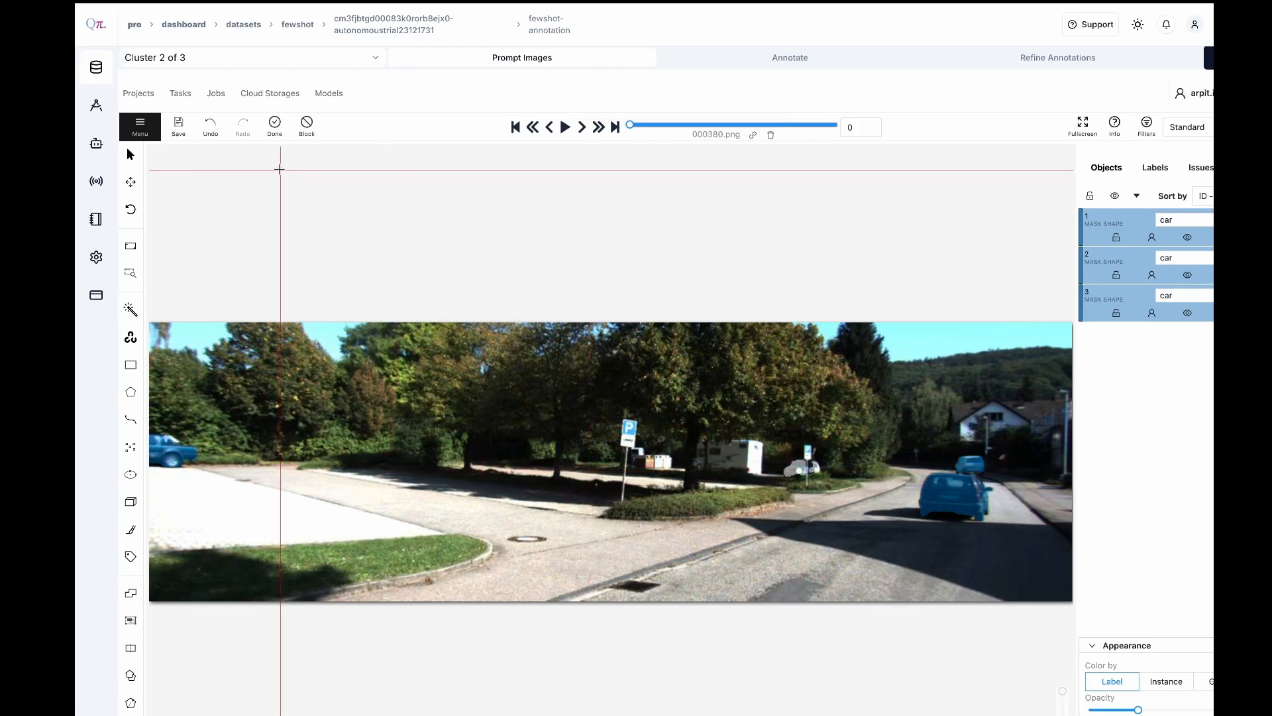
click(275, 124)
Segment the white vehicle parked behind the trees with the bus label, excluding the neighbouring parked car with a negative point
mouse_move(131, 311)
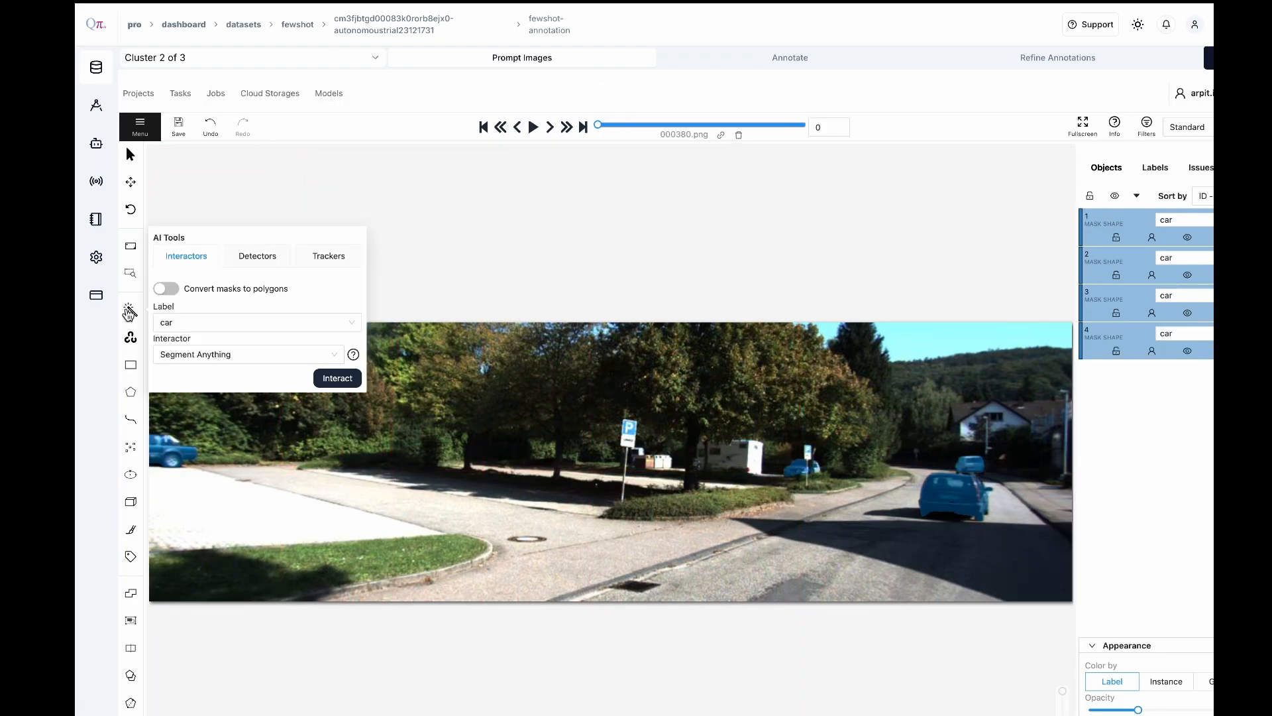
click(207, 316)
click(198, 349)
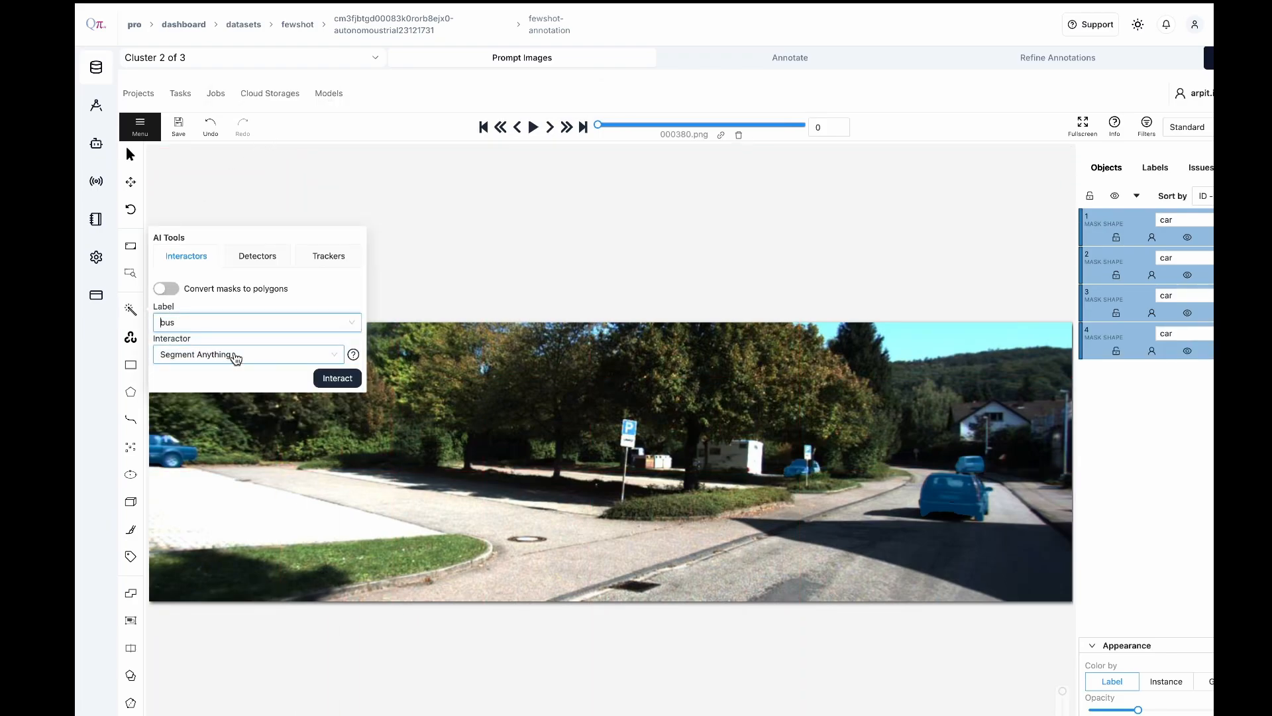
click(338, 379)
click(743, 456)
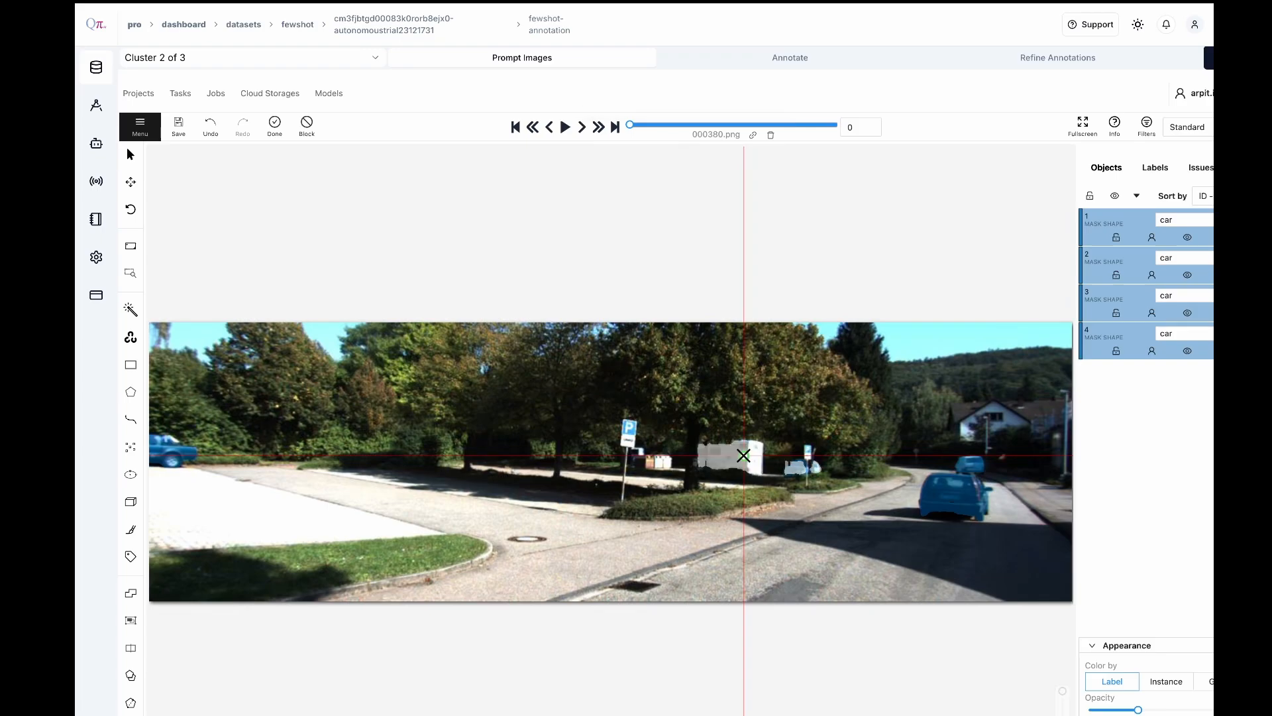
click(795, 466)
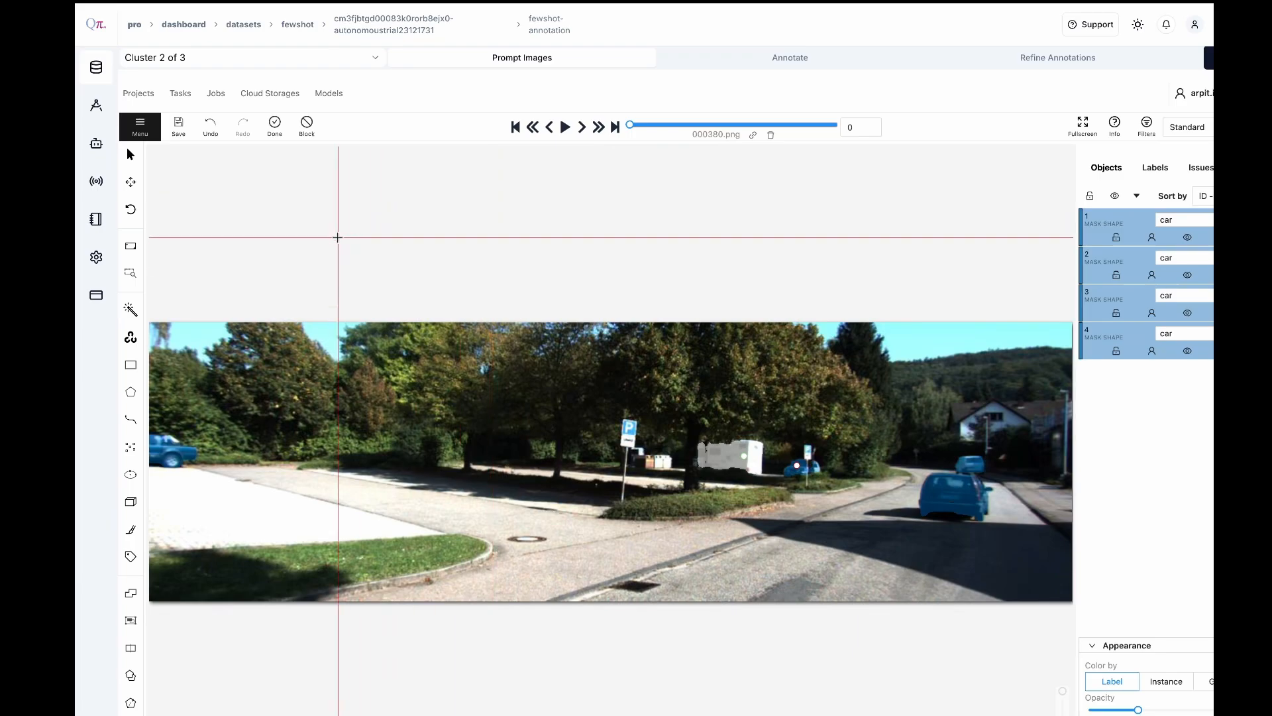
click(275, 126)
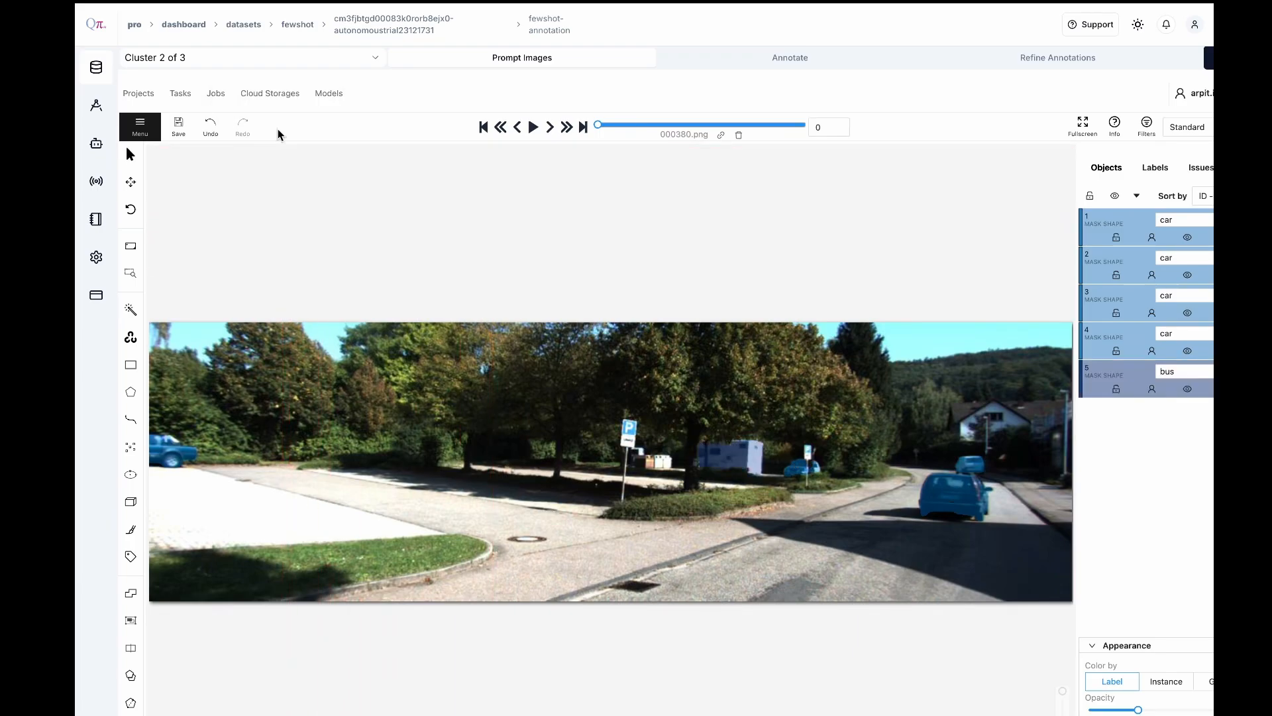
Segment the driving lane at the lower right of the image with the road label and save the annotations
mouse_move(132, 316)
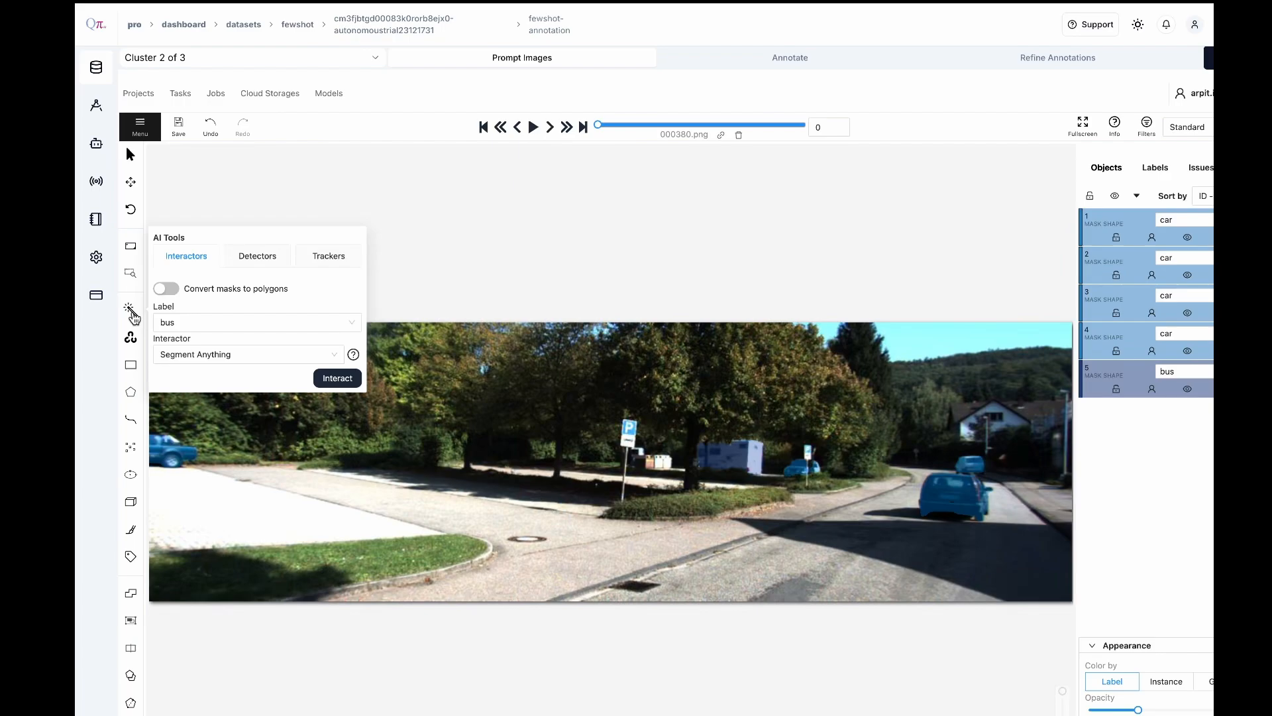
click(256, 322)
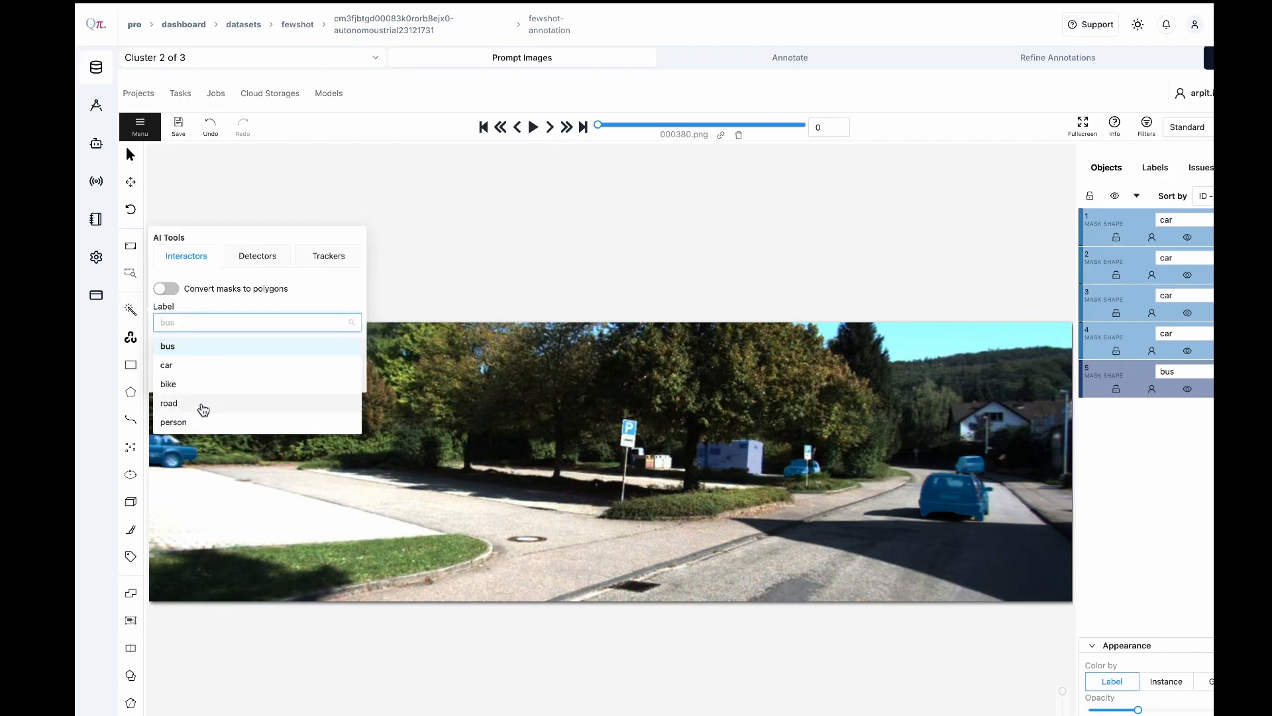
click(202, 404)
click(337, 378)
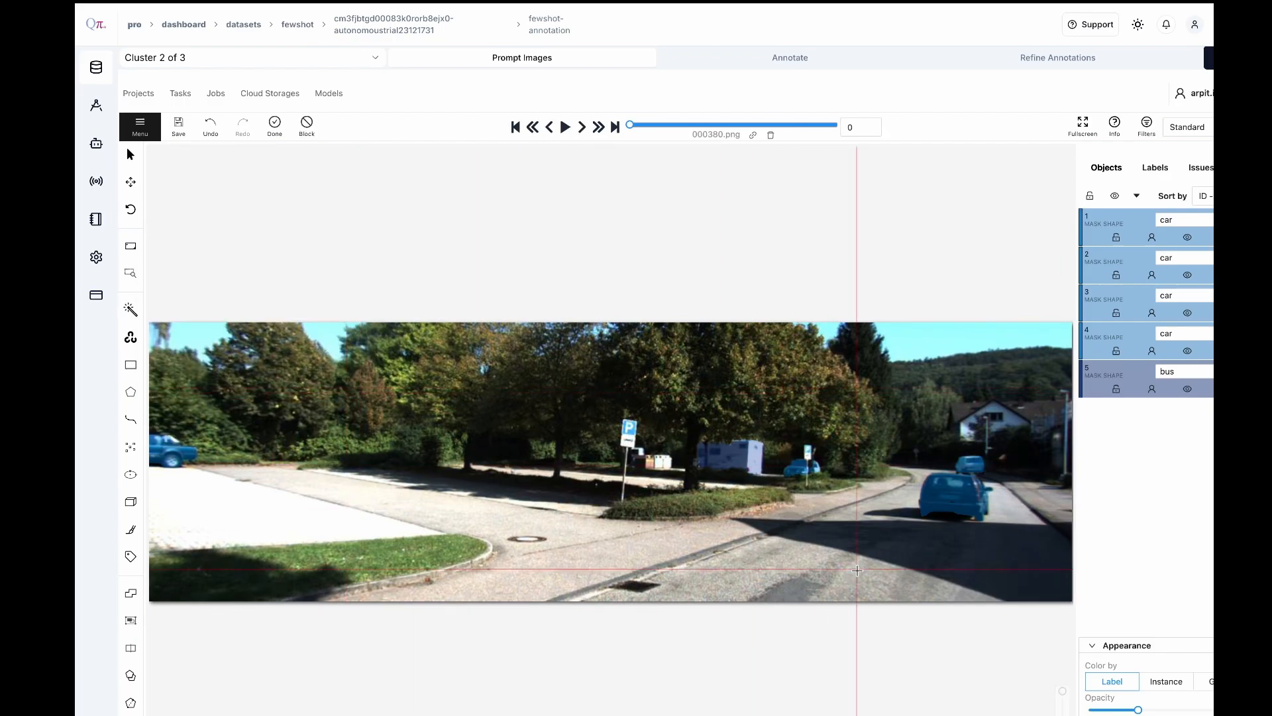
click(889, 570)
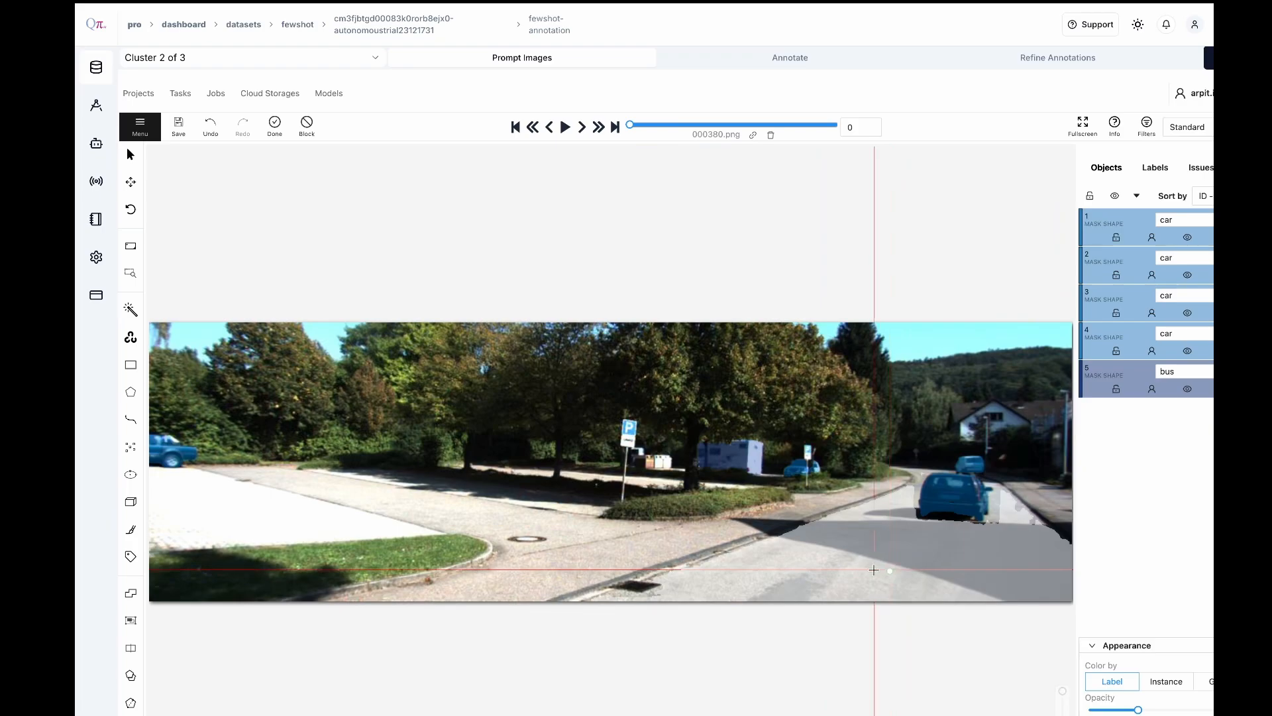
click(275, 126)
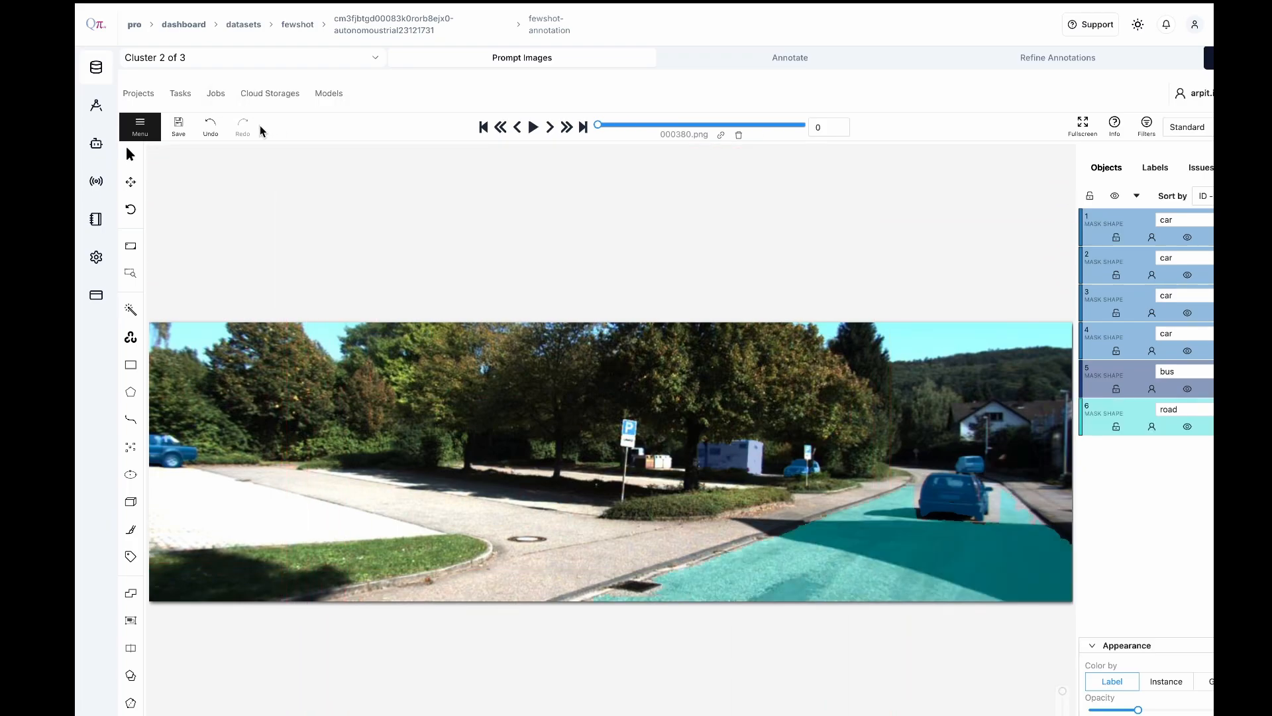
click(178, 126)
In the next prompt image, 001586.png, segment the tree-lined street surface as a road mask
click(552, 130)
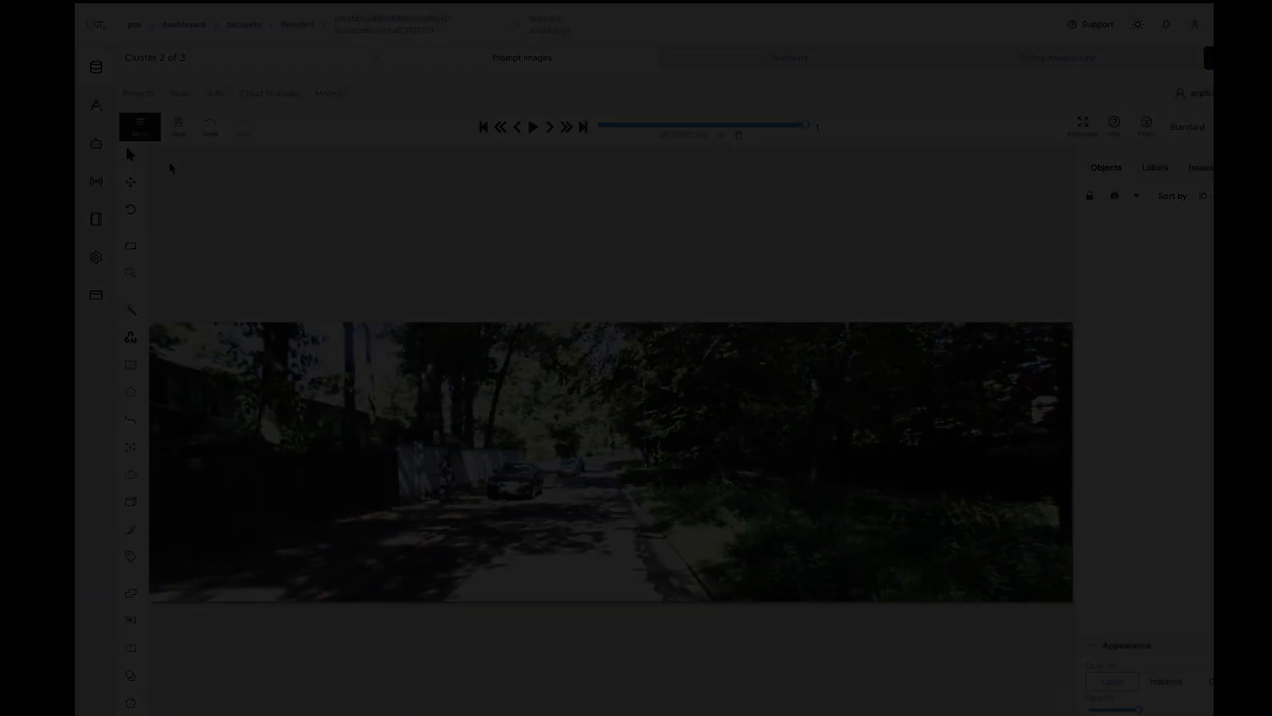
click(554, 551)
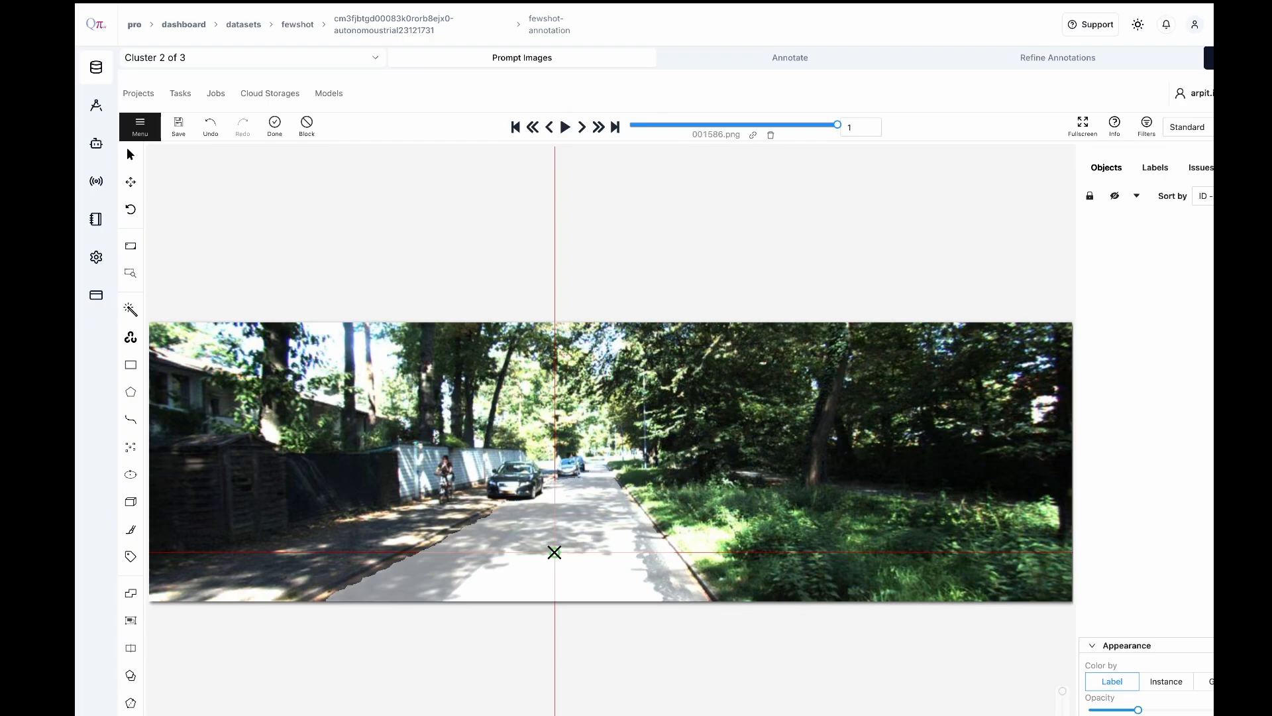
click(276, 125)
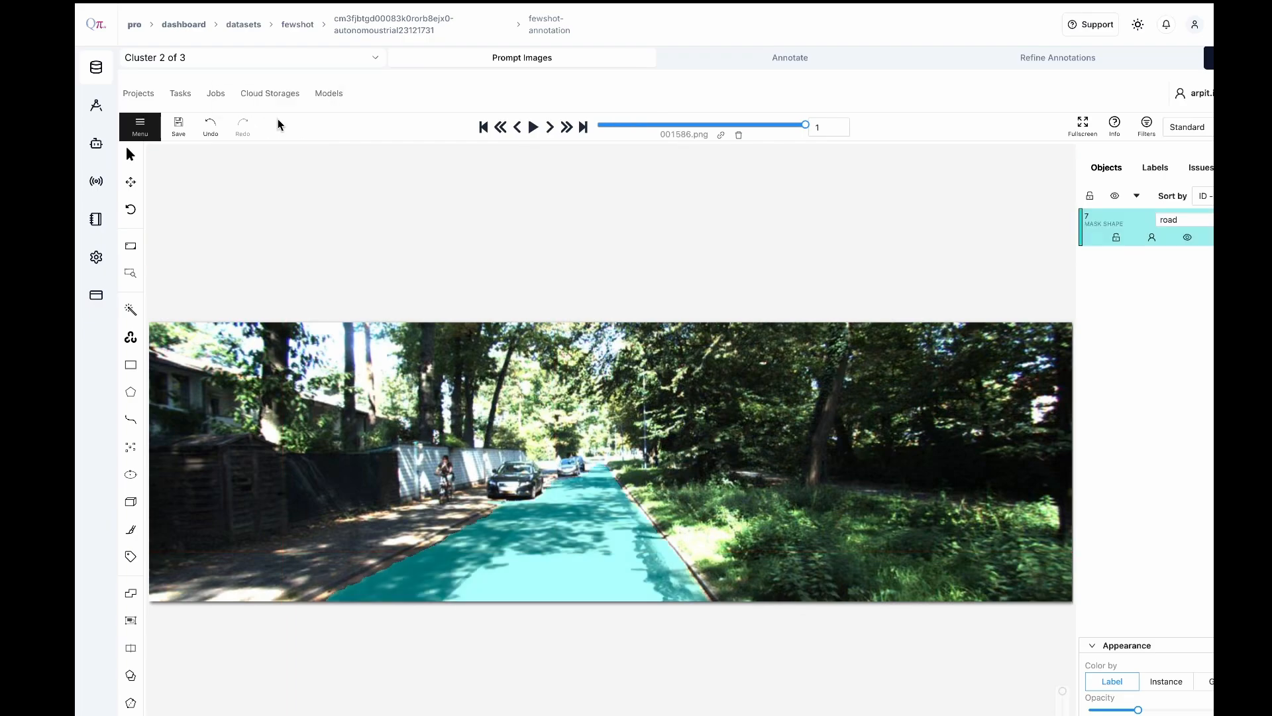
Try to segment the cyclist by the white wall with the person label, and undo that mask
click(131, 309)
click(203, 322)
click(185, 420)
click(337, 378)
click(449, 466)
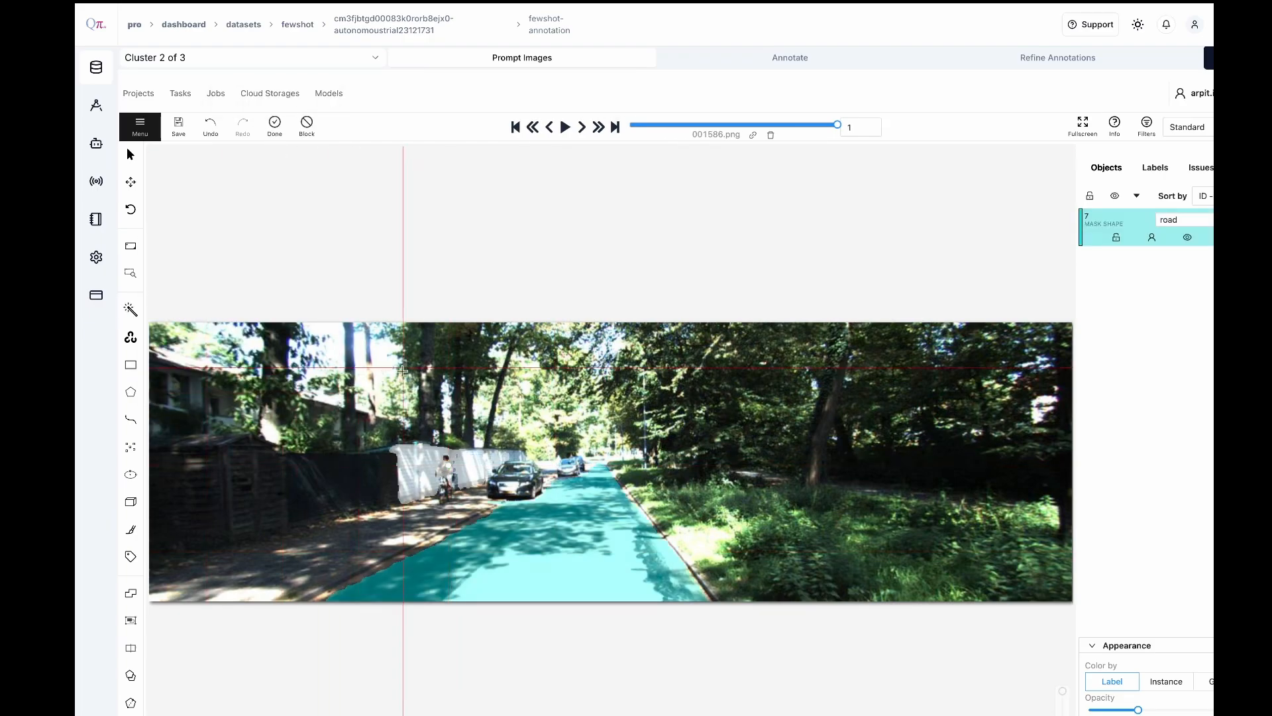
click(276, 127)
click(210, 125)
Segment the cyclist as a person mask that leaves out the white wall behind
click(130, 309)
click(336, 377)
click(446, 469)
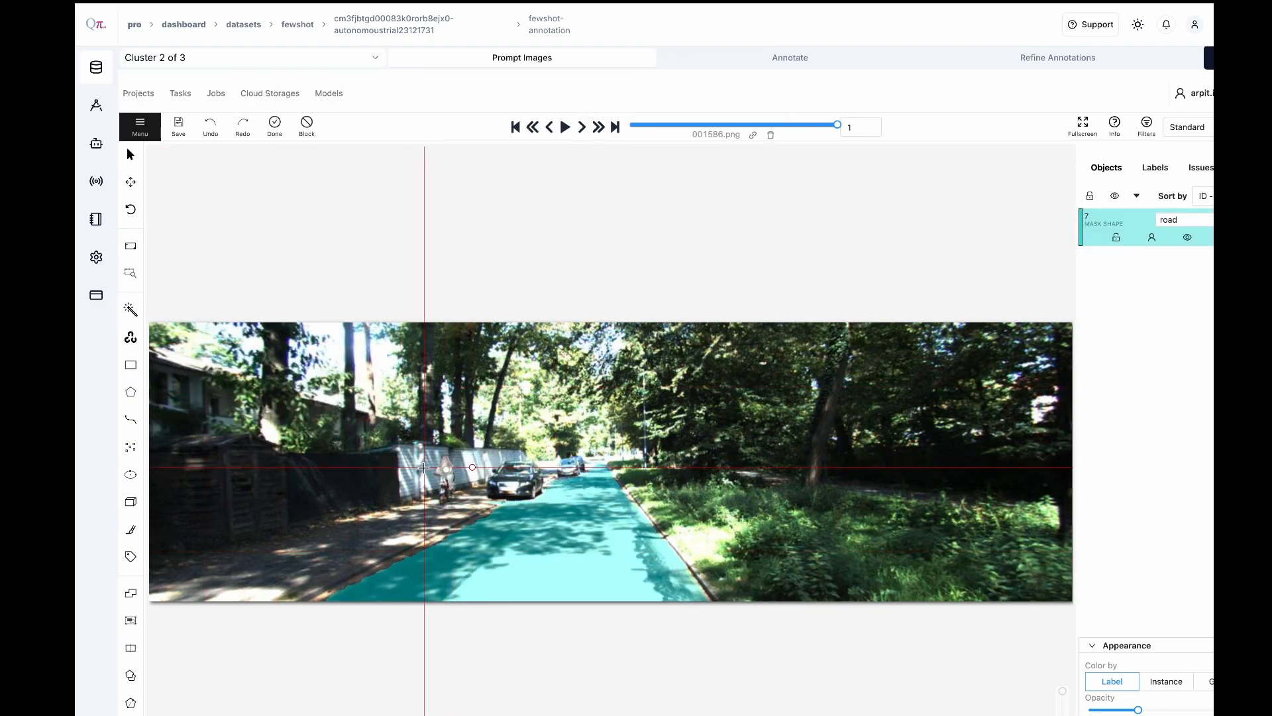
click(274, 125)
Segment the bicycle under the cyclist with the bike label
click(131, 309)
click(290, 323)
click(187, 385)
click(337, 377)
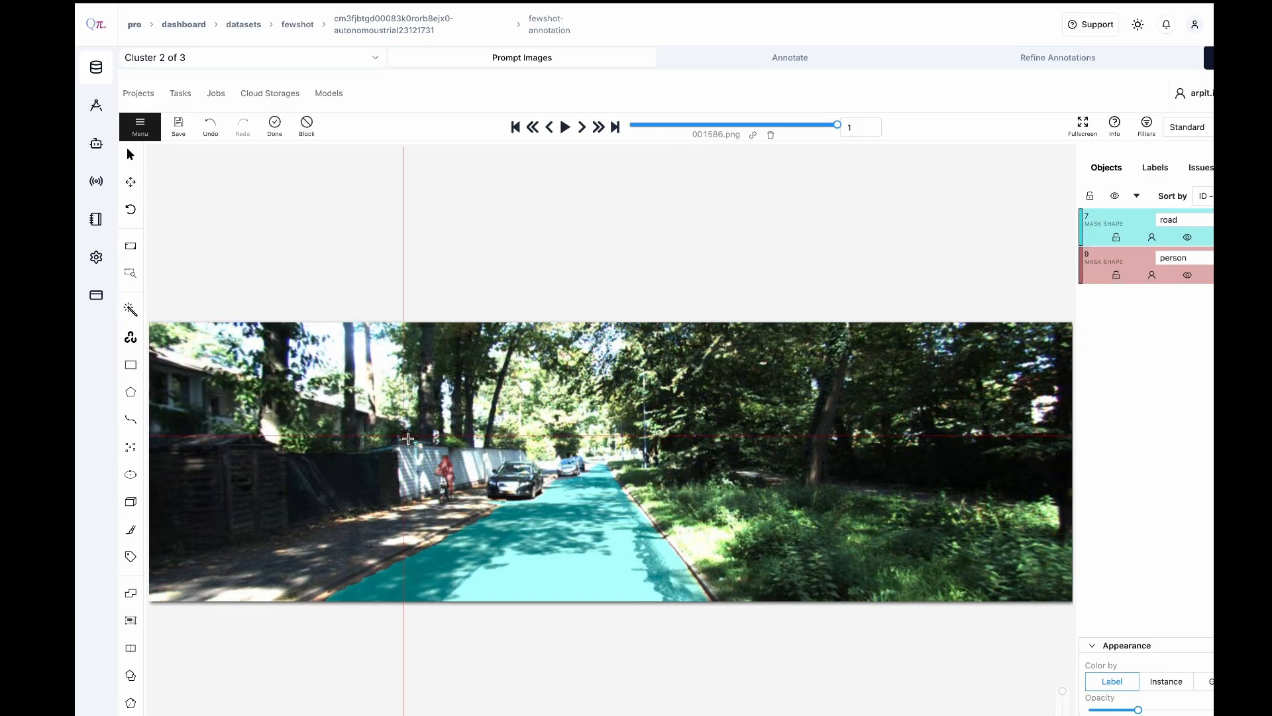
click(442, 491)
click(275, 125)
Segment the dark car closest to the camera at the road's left edge with the car label
click(131, 309)
click(219, 323)
click(191, 368)
click(337, 378)
click(511, 484)
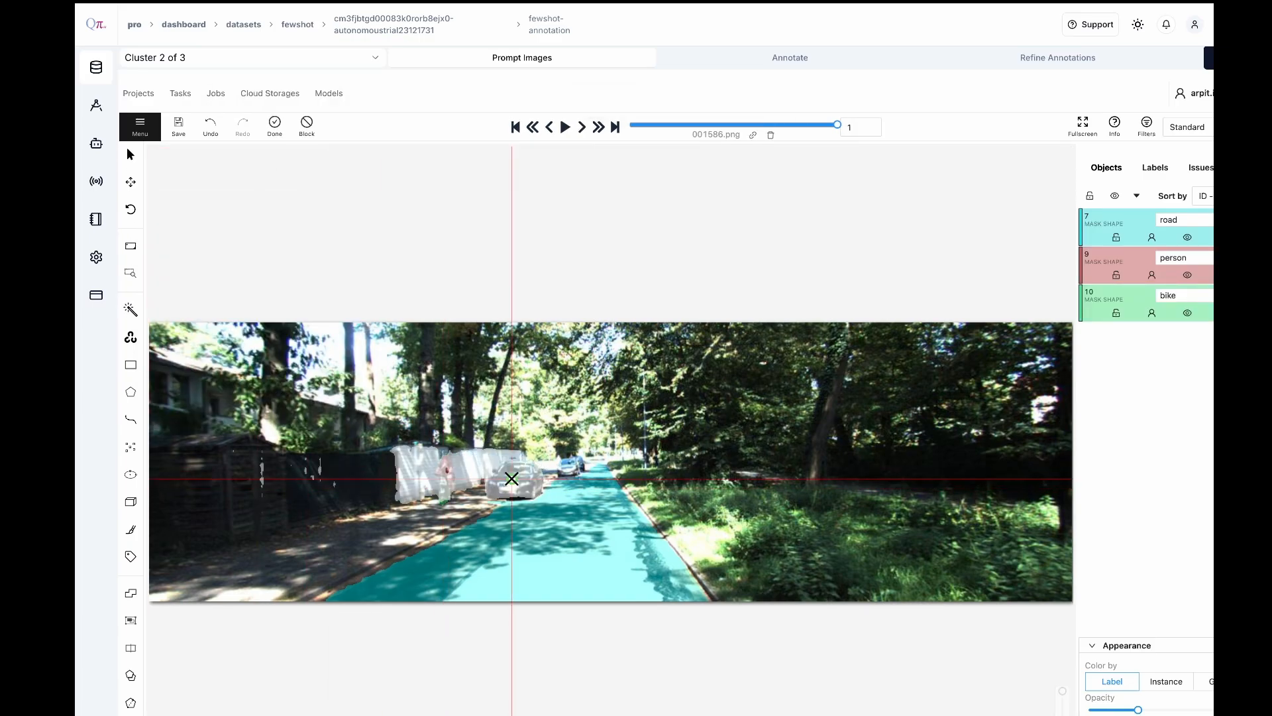
click(275, 125)
Segment the second car, farther up the road behind the dark one, as a car mask
click(131, 310)
click(337, 378)
click(569, 467)
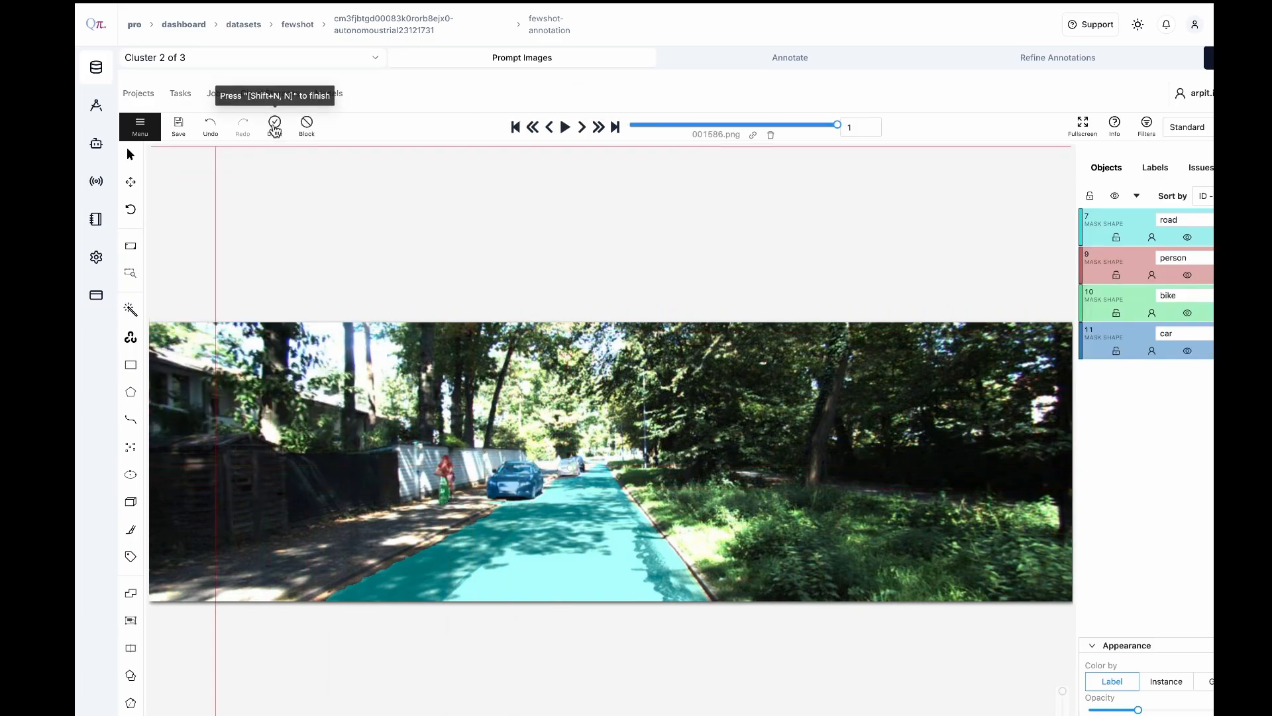
click(274, 125)
Segment the farthest car on the road as a car mask and save the annotations
click(130, 310)
click(338, 377)
click(581, 463)
click(275, 126)
key(ctrl+s)
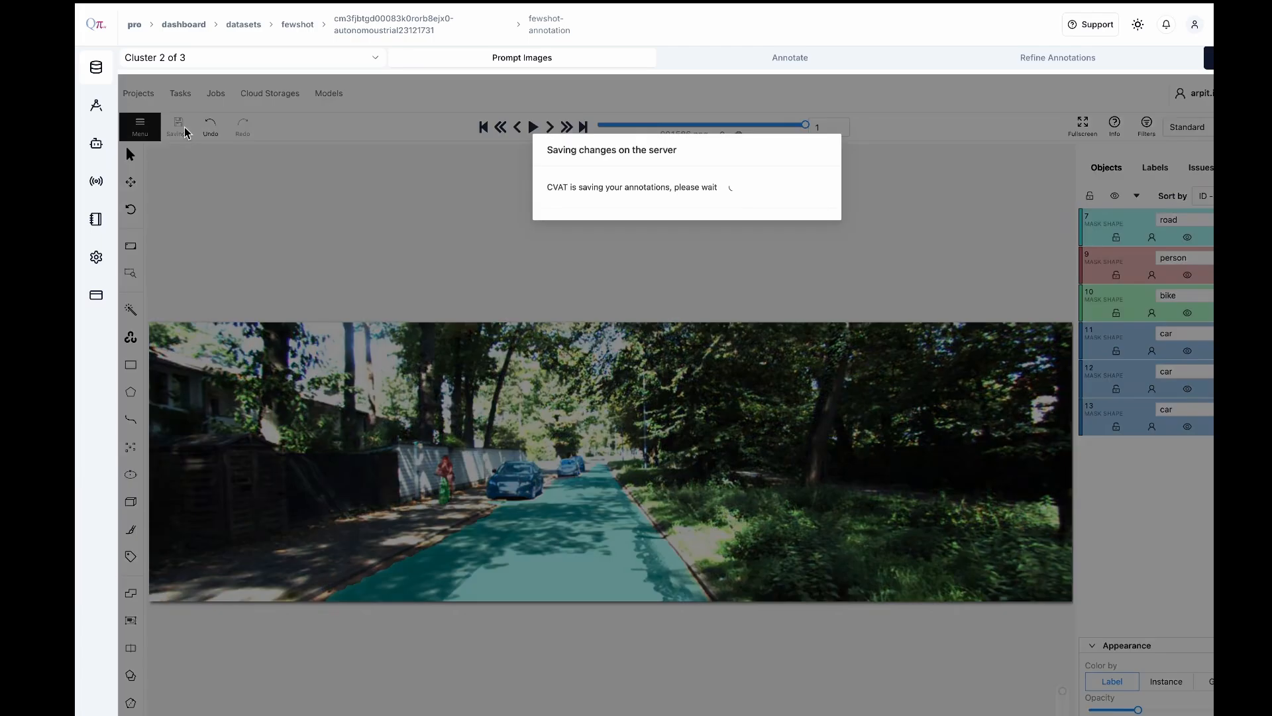
Check the masks in both prompt images and run the automatic annotation of Cluster 2
click(517, 126)
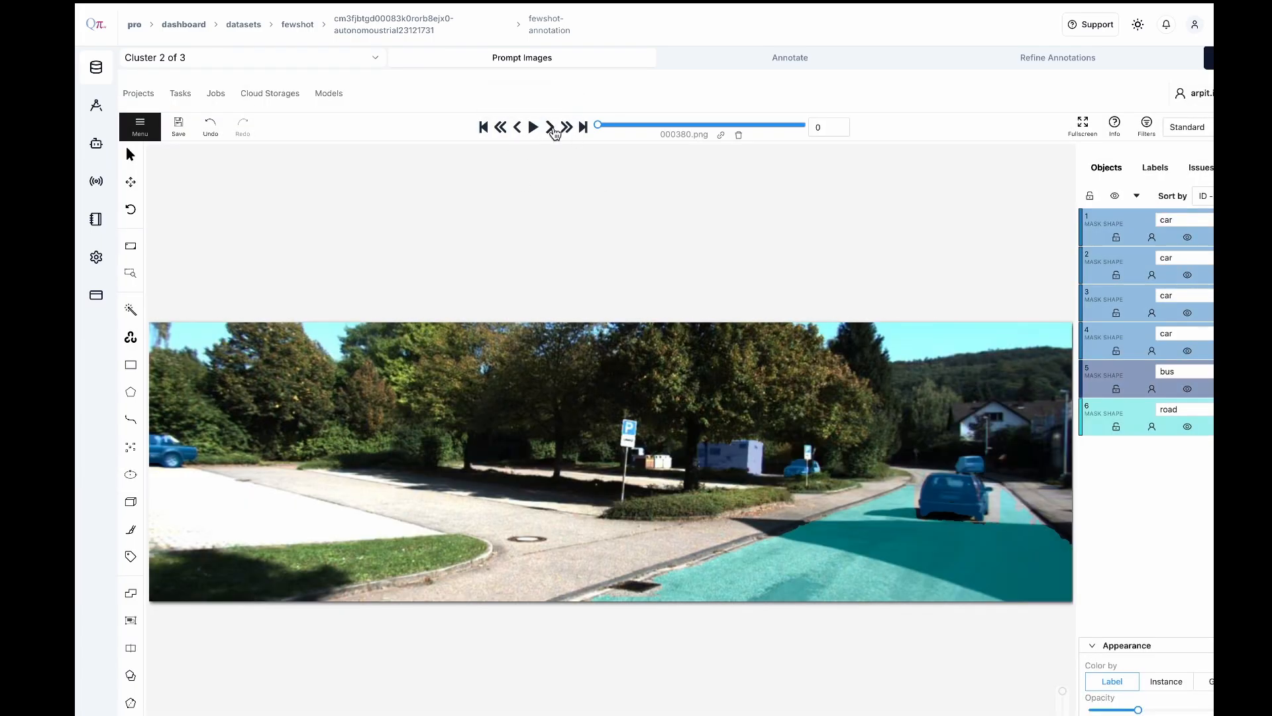
click(551, 128)
click(739, 60)
click(687, 431)
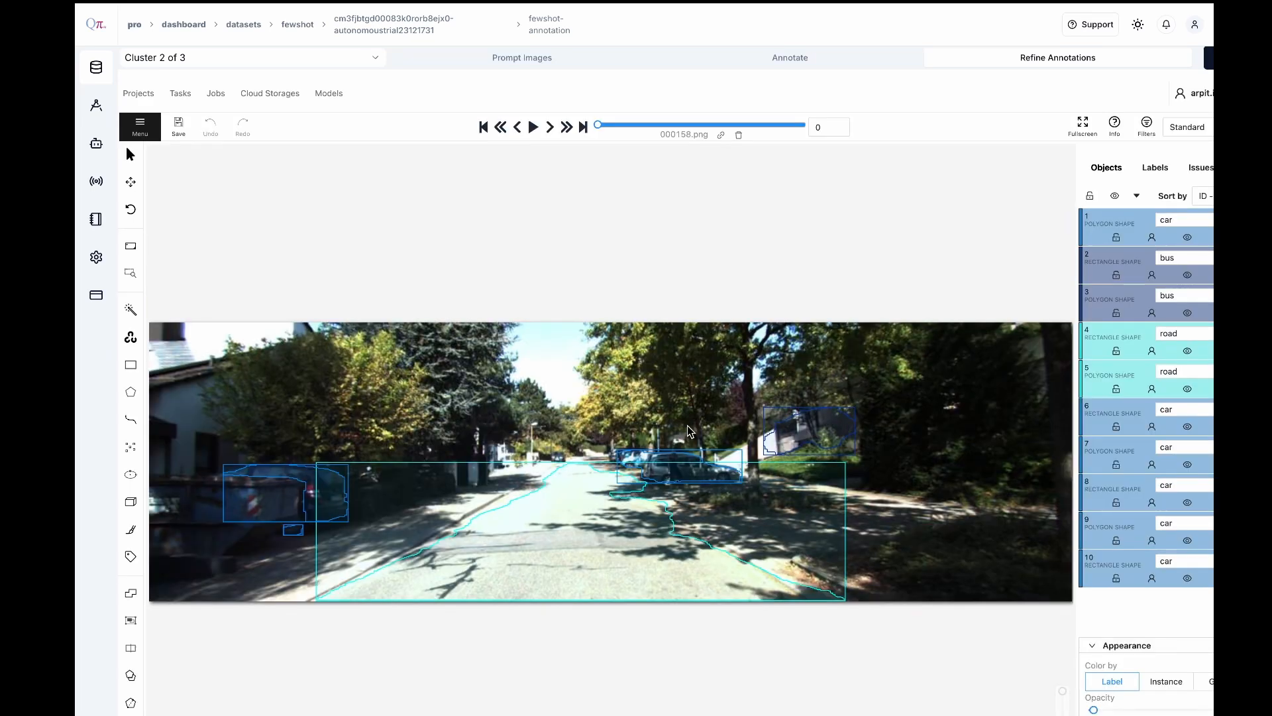
In Cluster 2 image 000411.png, segment the missed cyclist using Segment Anything with the person label
click(550, 126)
click(550, 127)
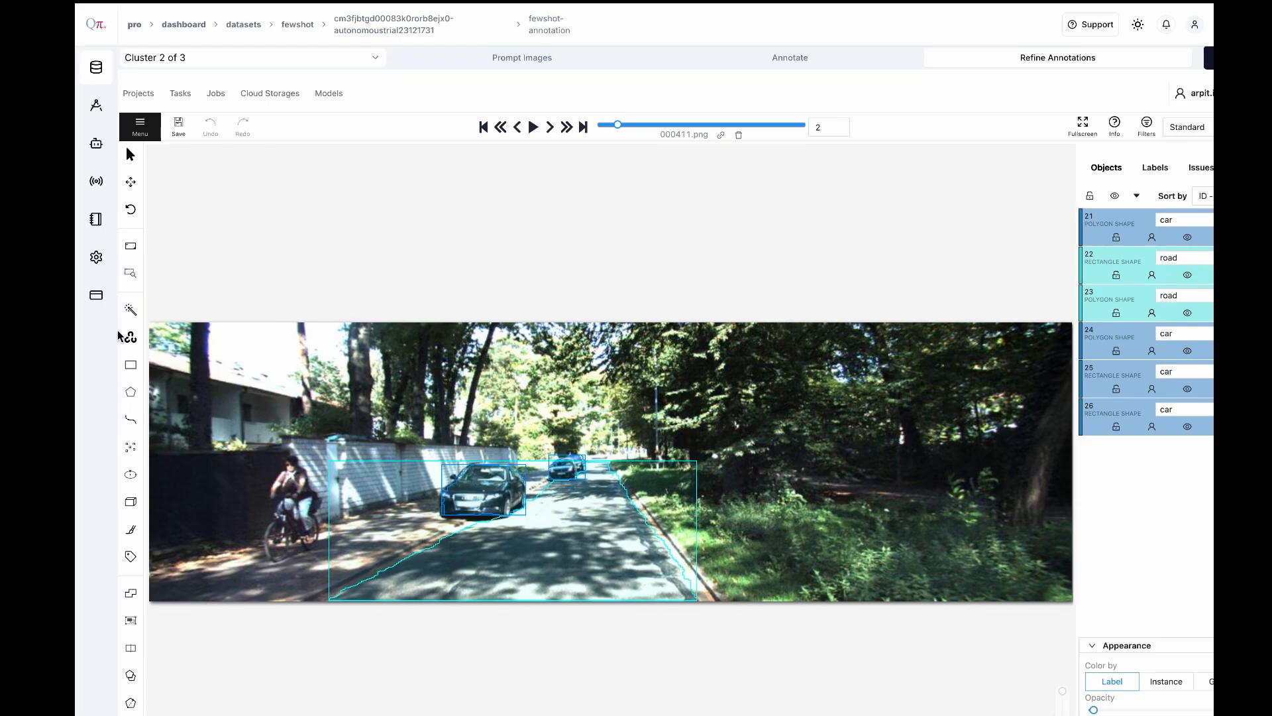
mouse_move(128, 336)
click(260, 324)
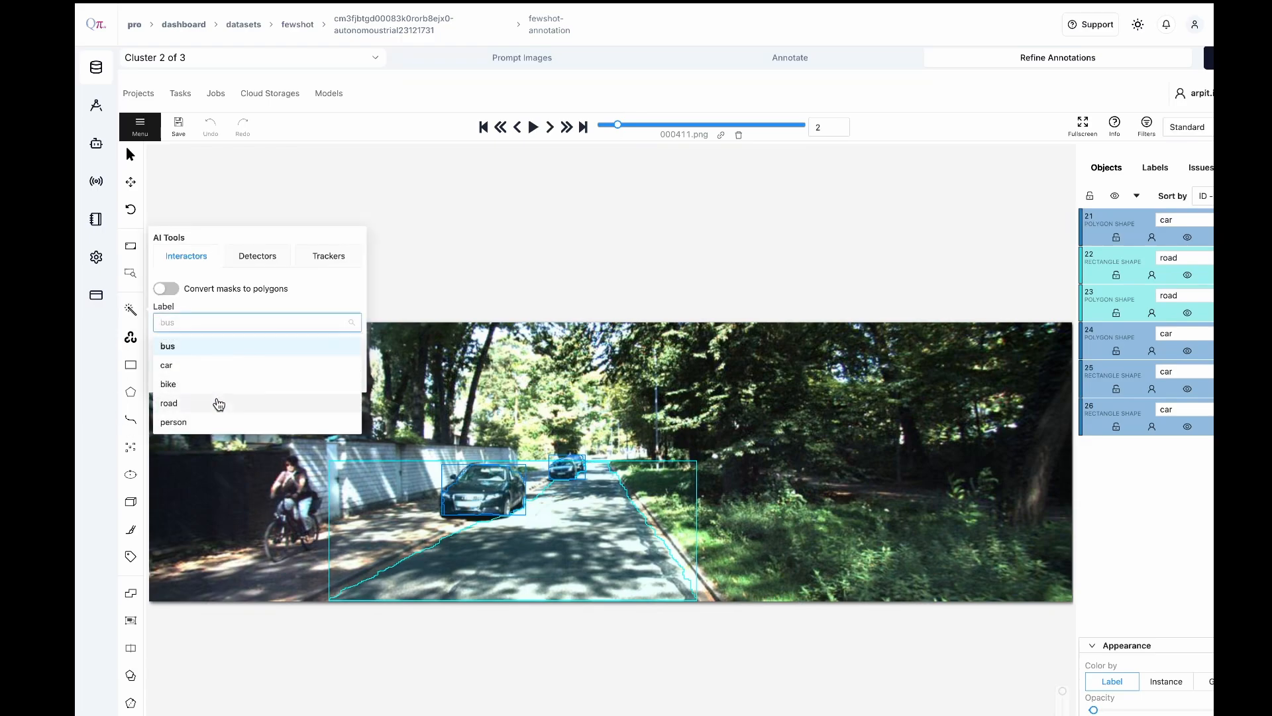
click(202, 422)
click(331, 376)
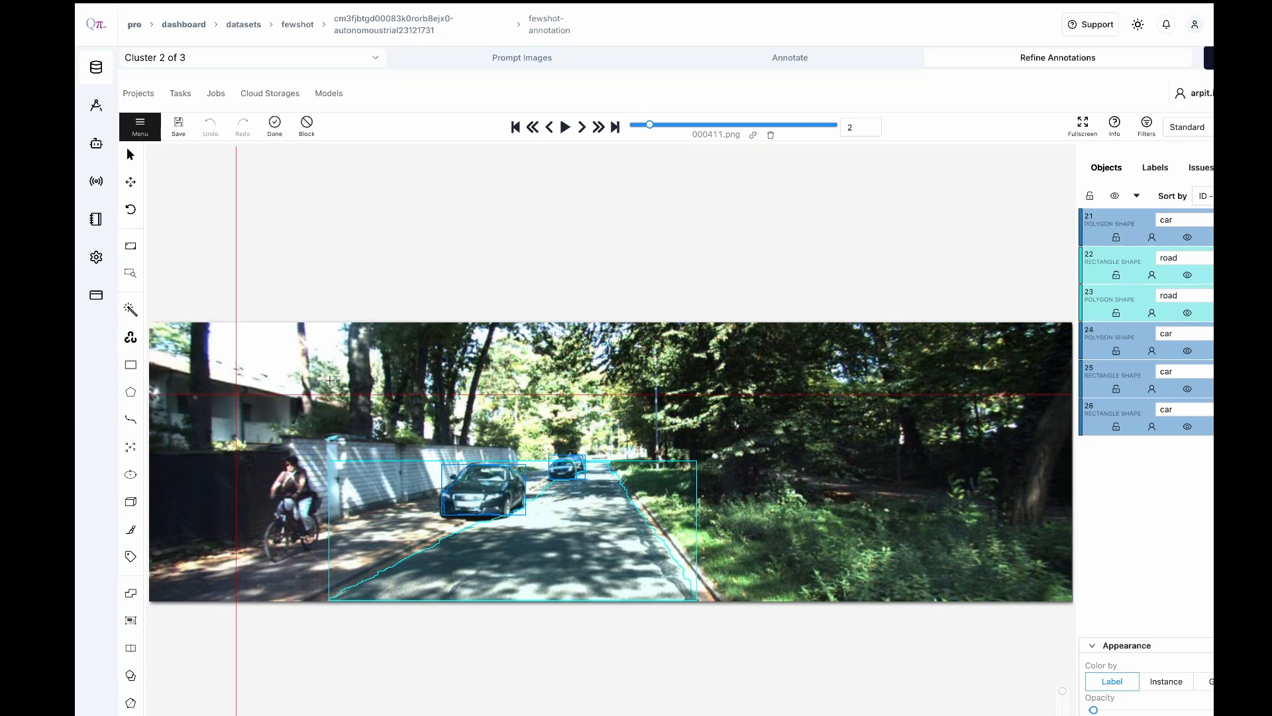
click(294, 483)
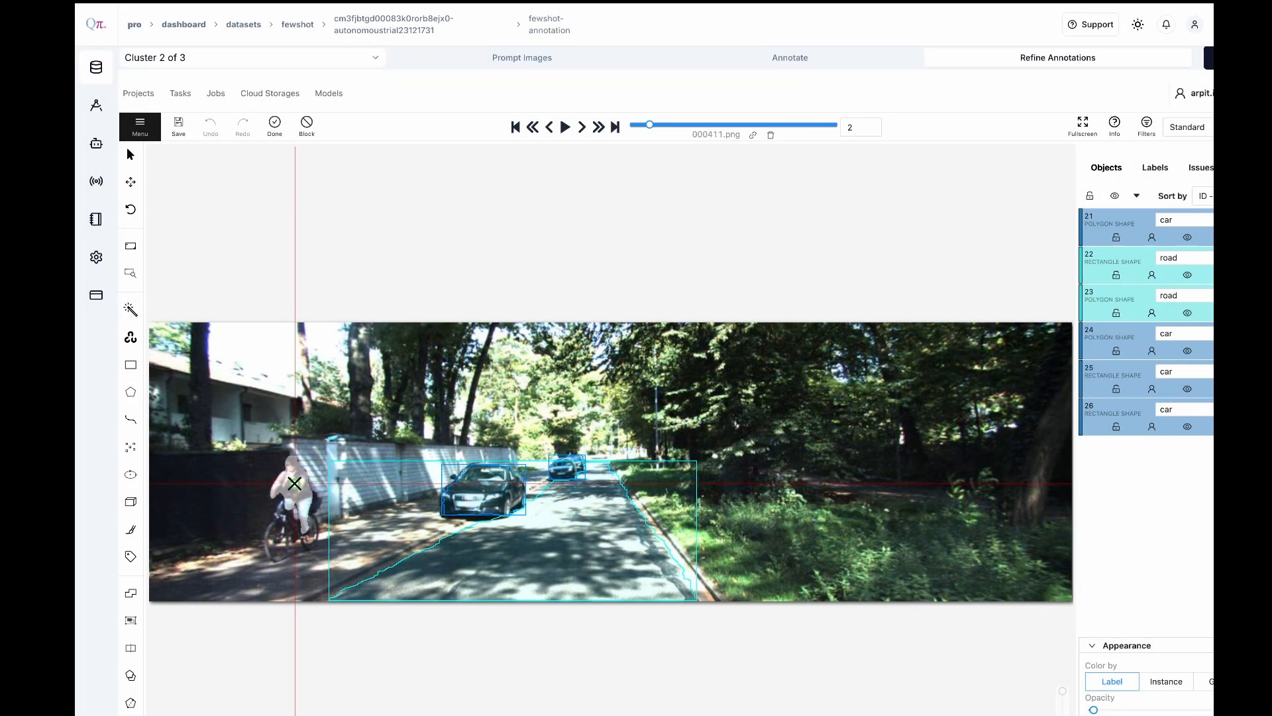
click(274, 124)
Segment the cyclist's bicycle in 000411.png with Segment Anything using the bike label, and save the annotations
mouse_move(130, 313)
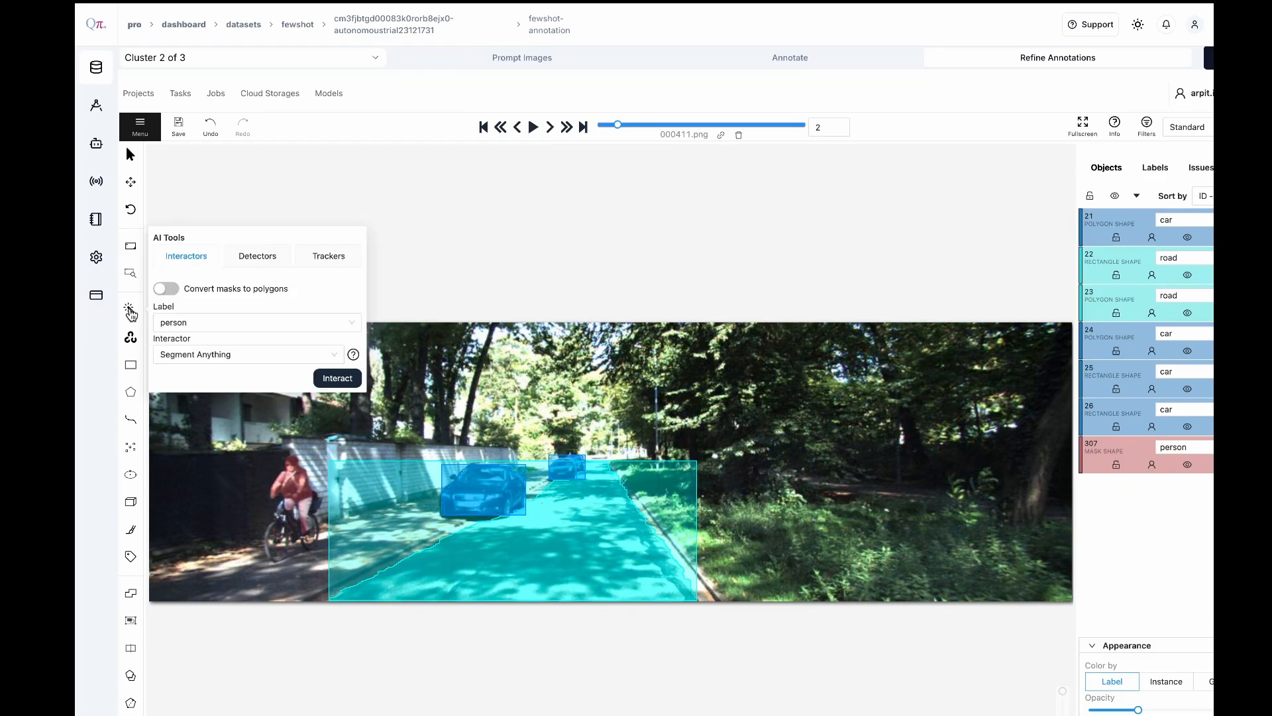
click(179, 321)
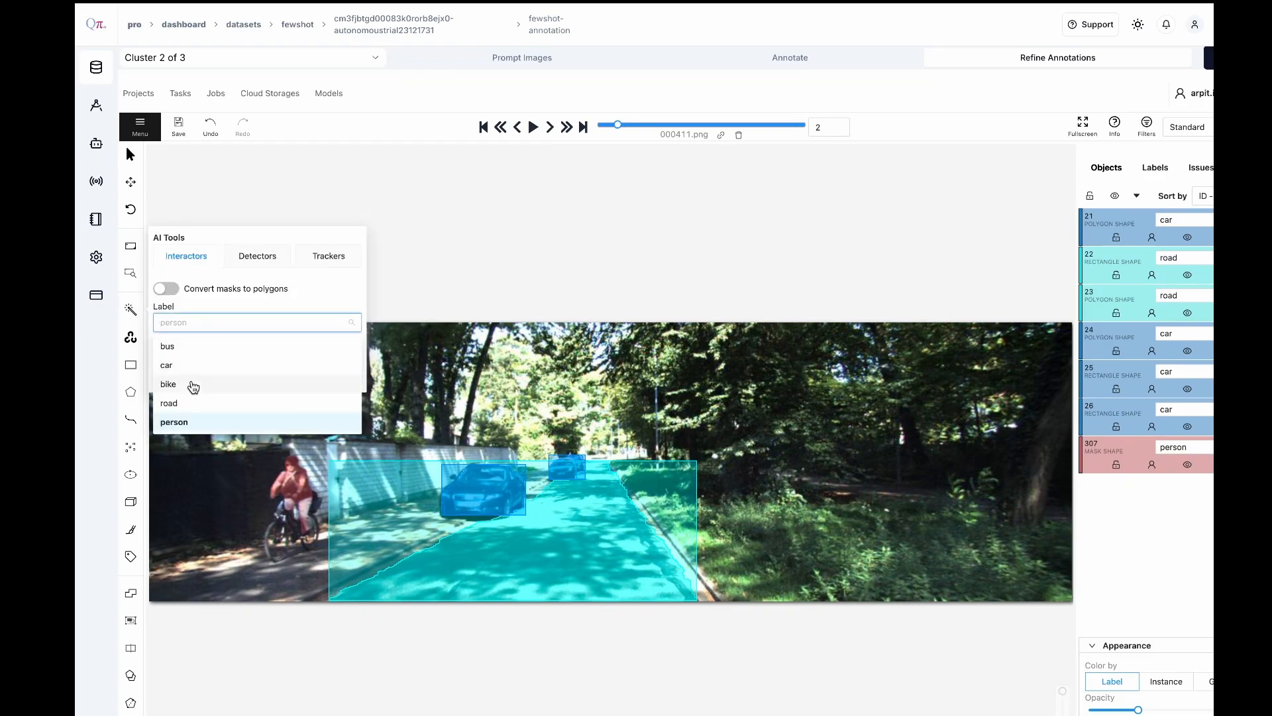
click(169, 384)
click(336, 374)
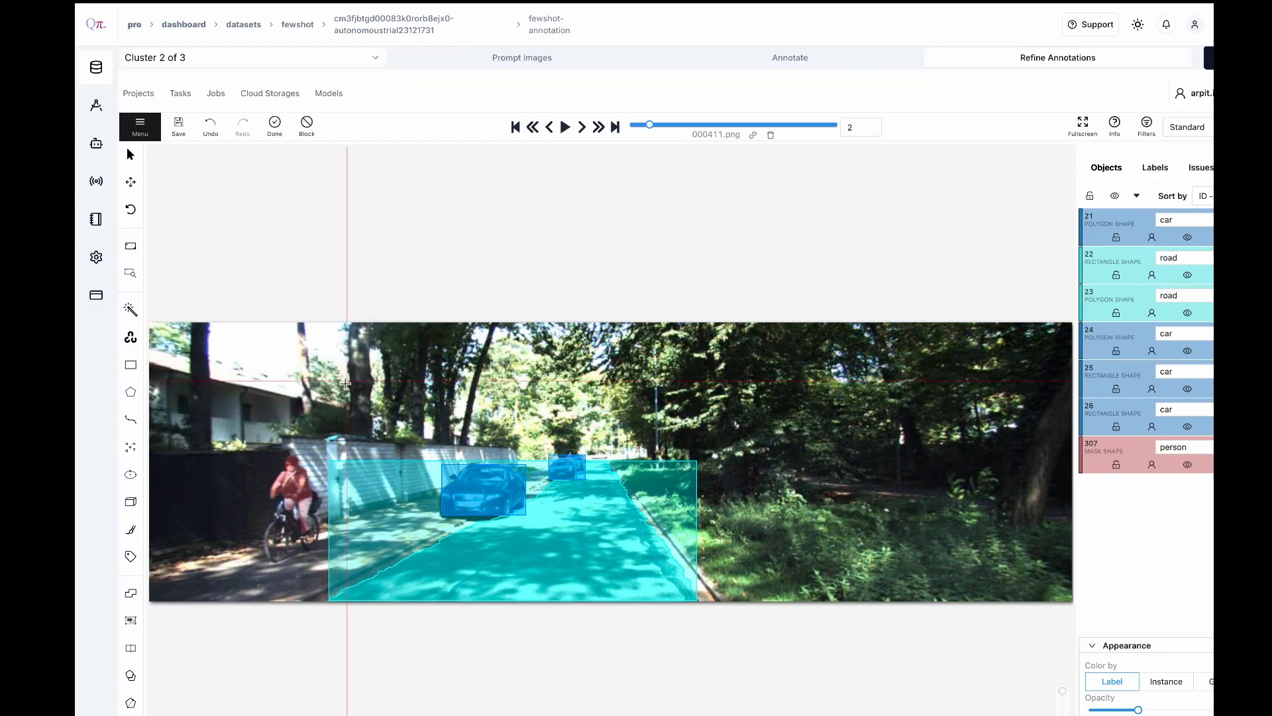
click(285, 516)
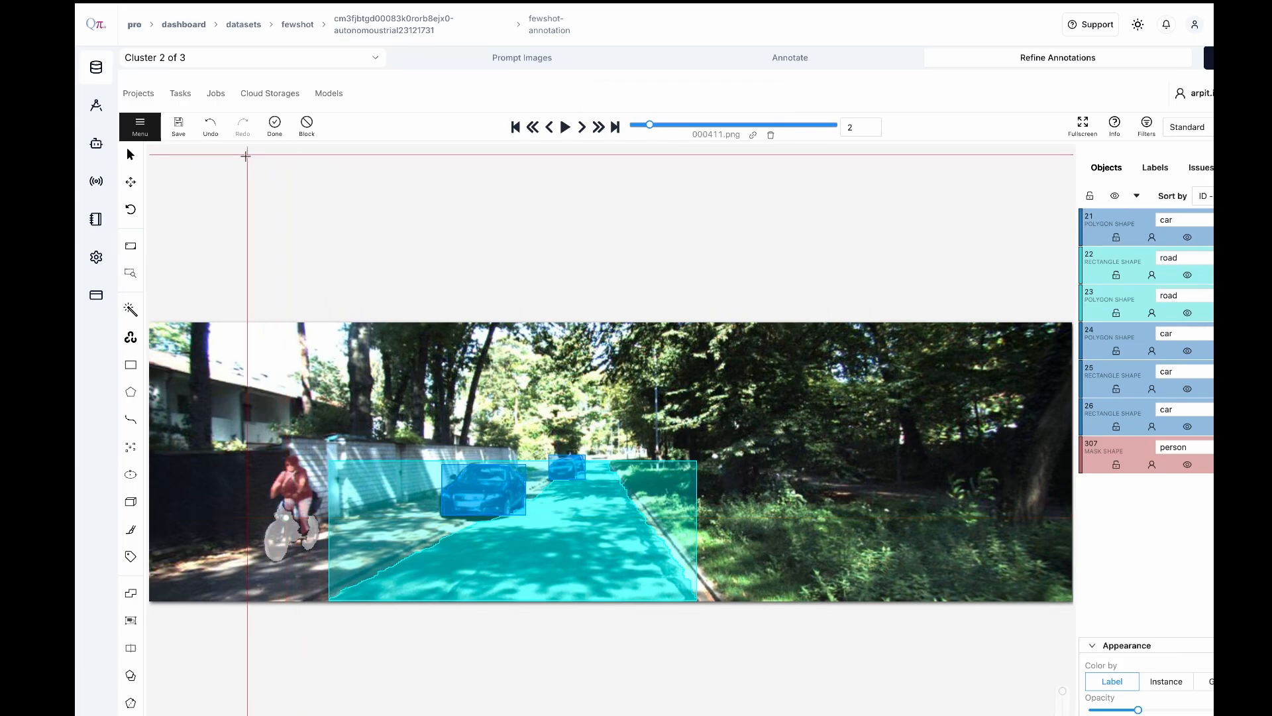
click(273, 126)
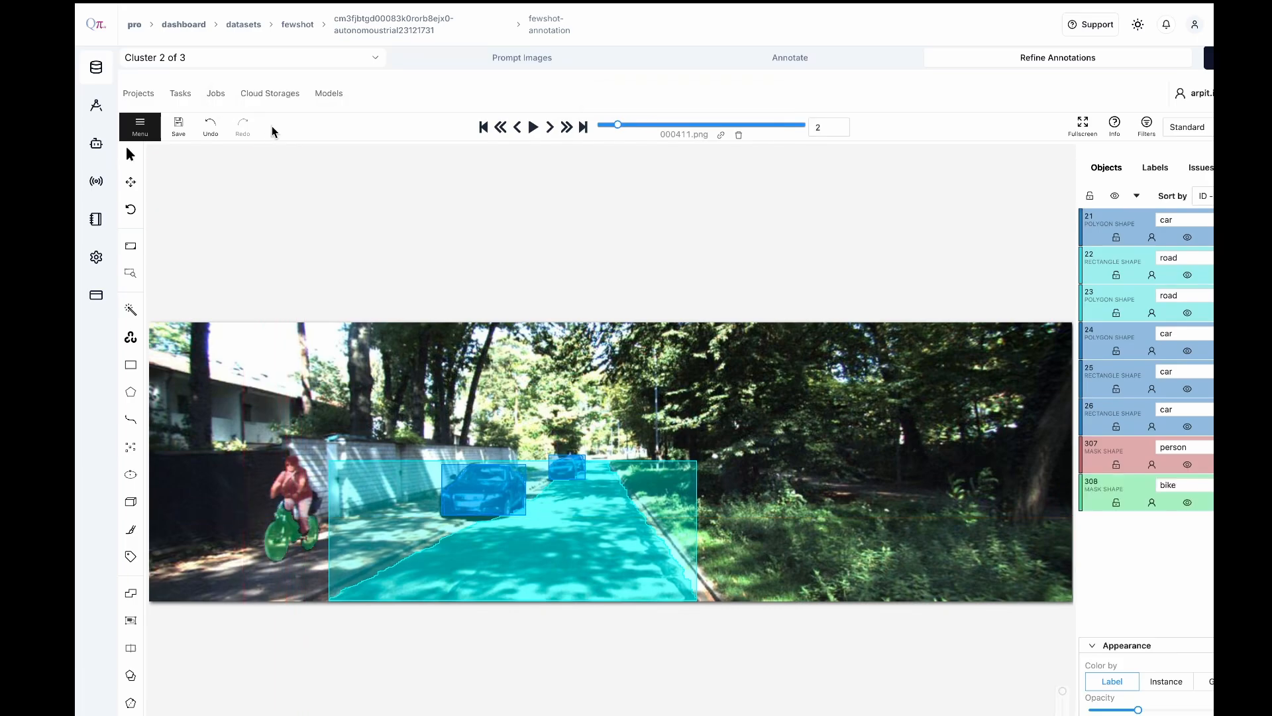
click(181, 129)
Check the automatic annotations in the following Cluster 2 images up to 000809.png and save them
click(551, 128)
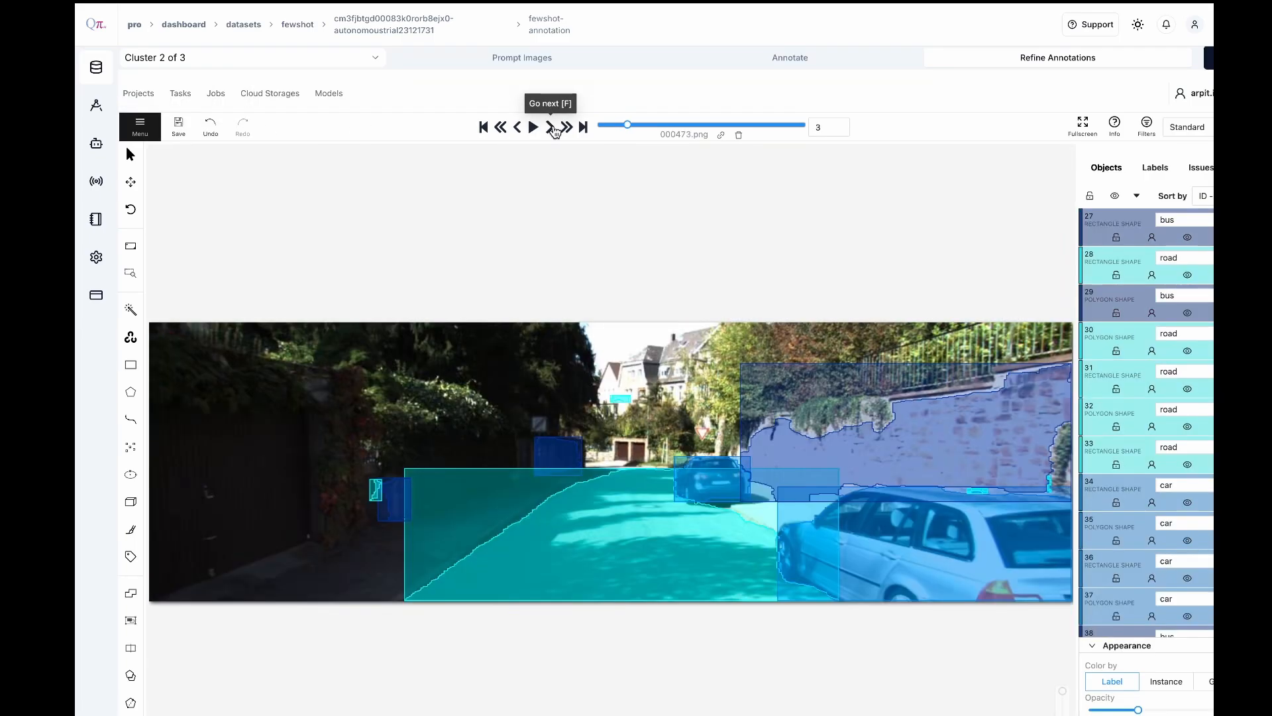
click(554, 128)
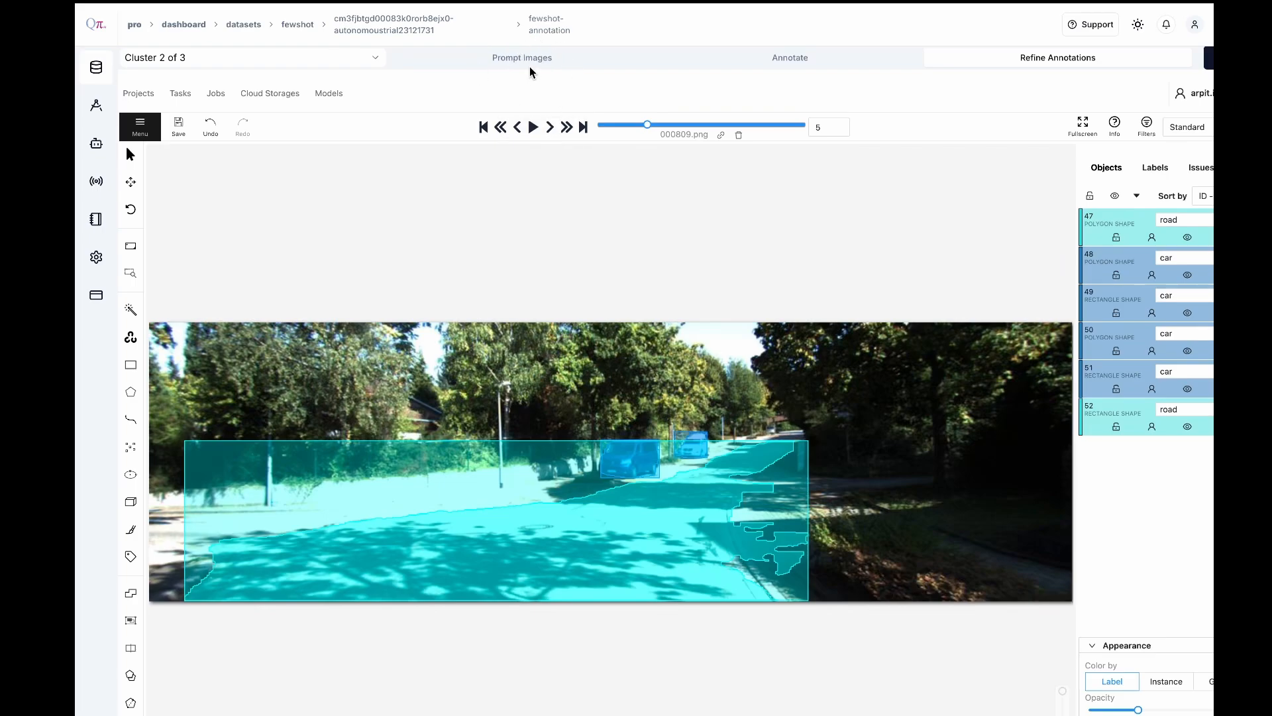
scroll(1034, 59, right, 1)
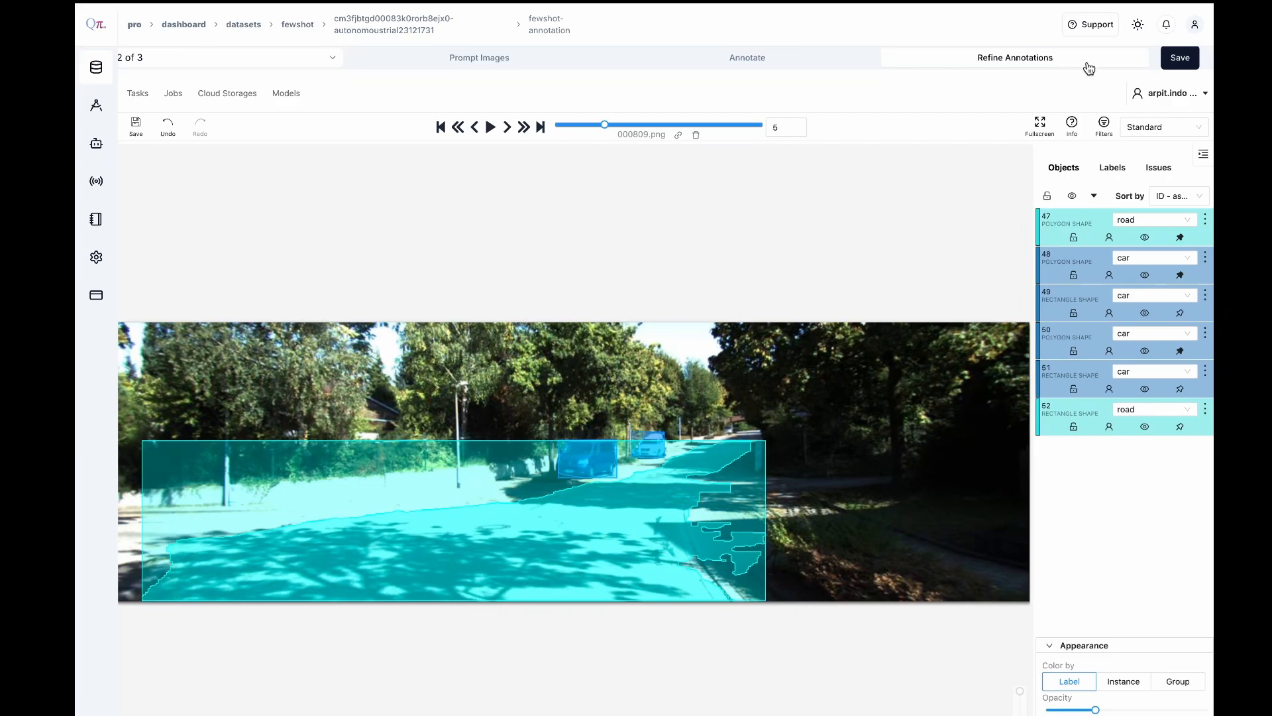
scroll(349, 121, left, 1)
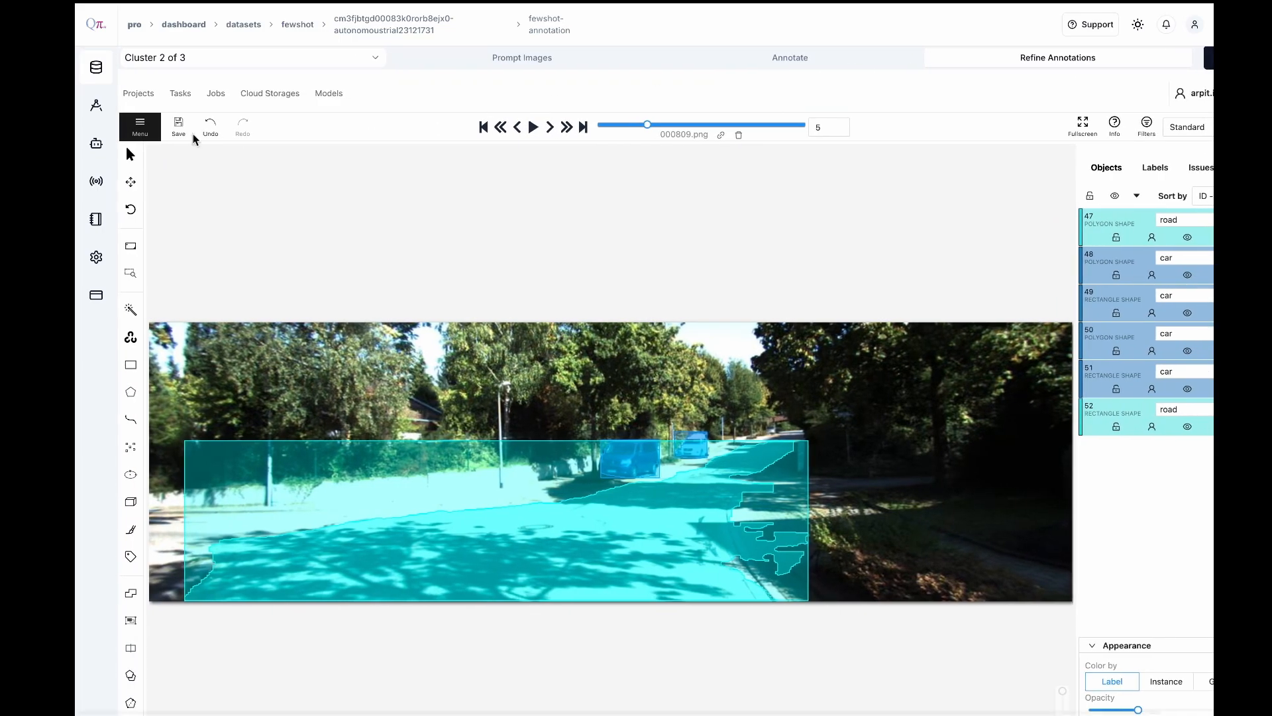
click(179, 125)
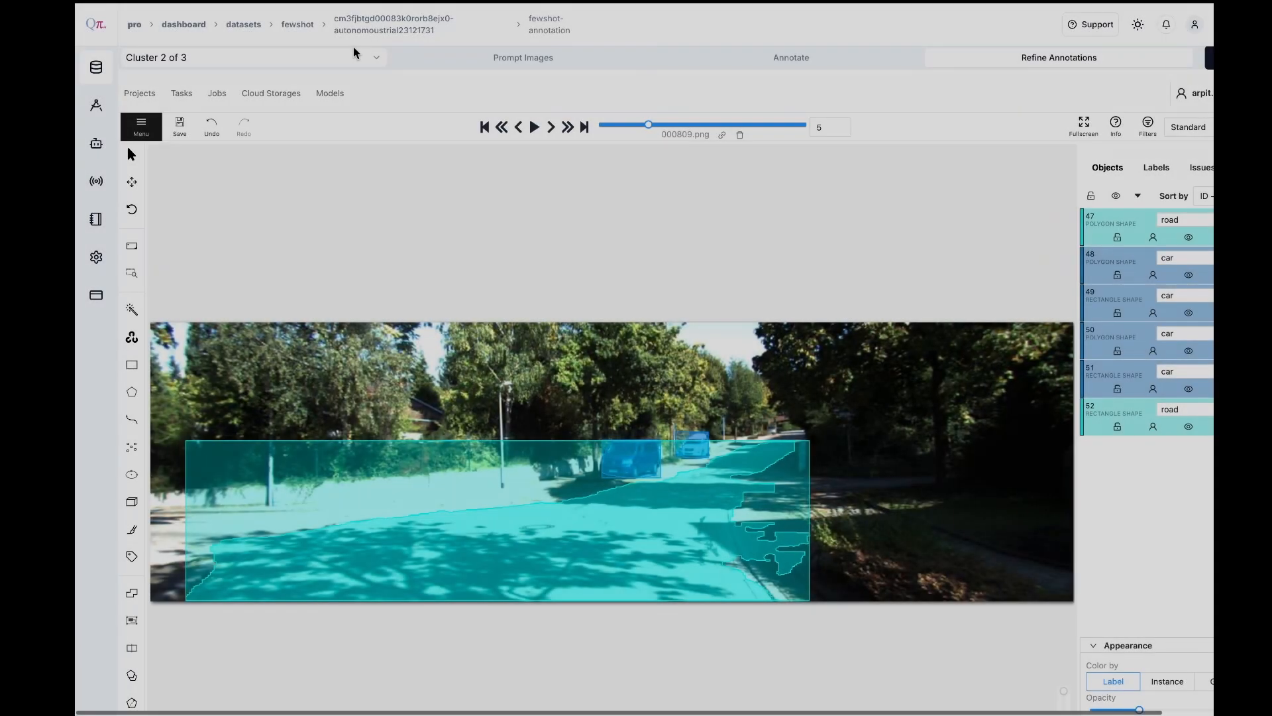
Switch to Cluster 3 and open its prompt images
click(336, 58)
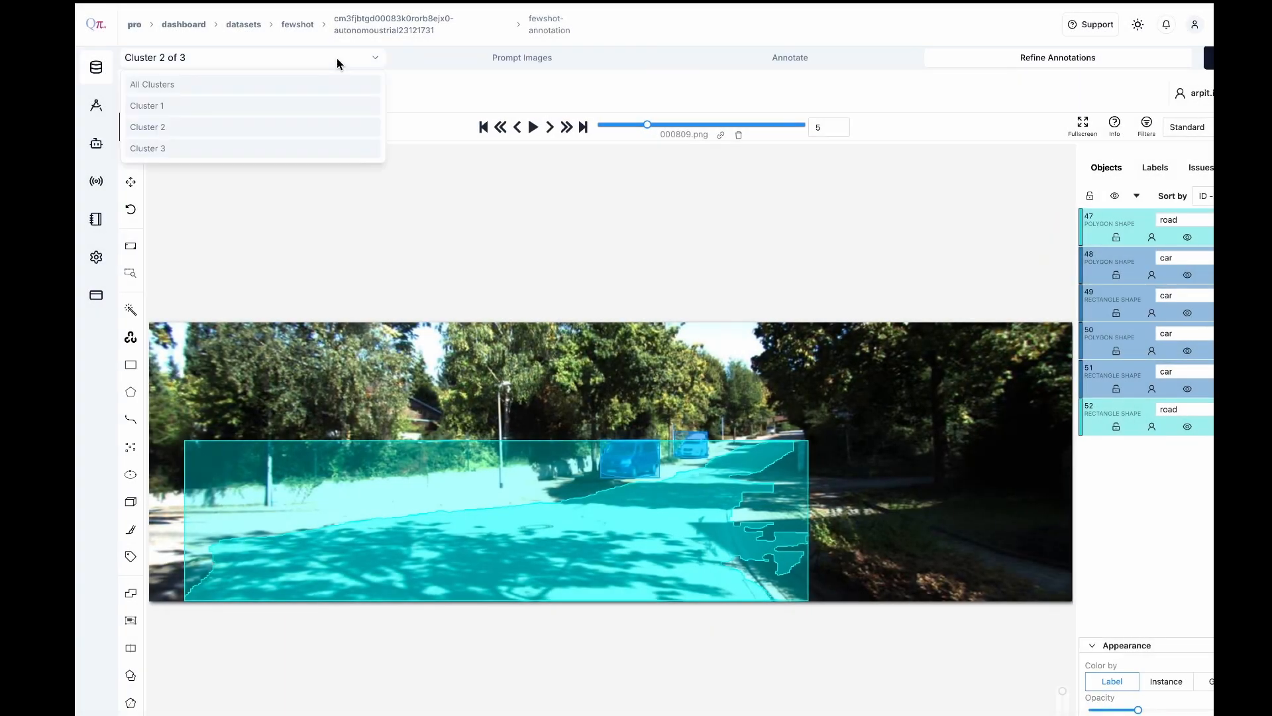
click(230, 148)
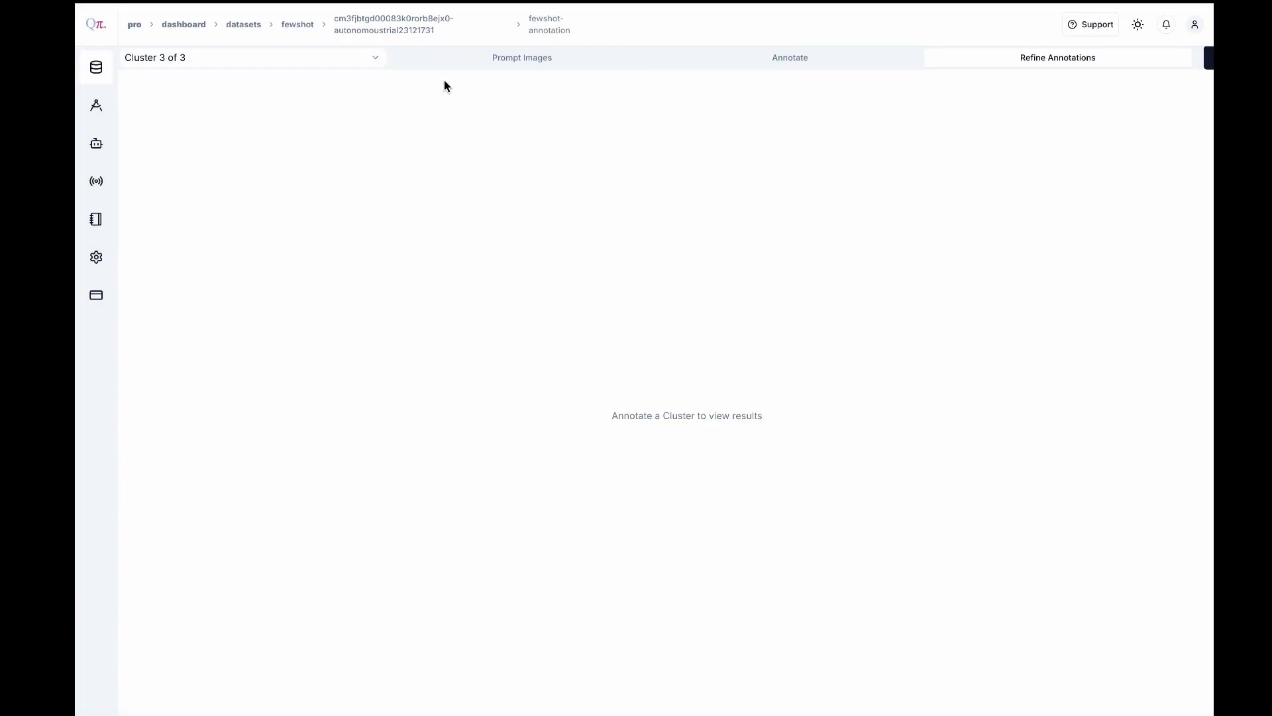
click(507, 59)
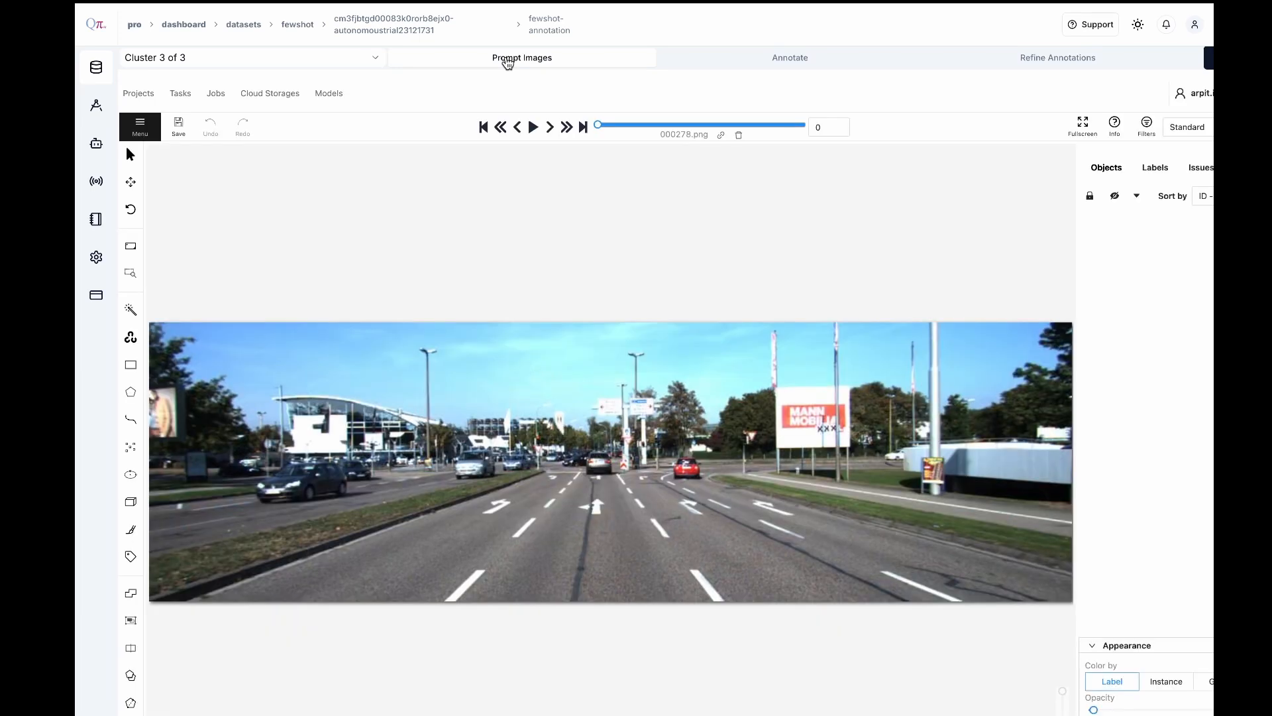
In 000278.png, segment the nearest car on the opposite carriageway using Segment Anything with the car label
mouse_move(132, 309)
click(212, 322)
click(200, 366)
click(337, 378)
click(309, 484)
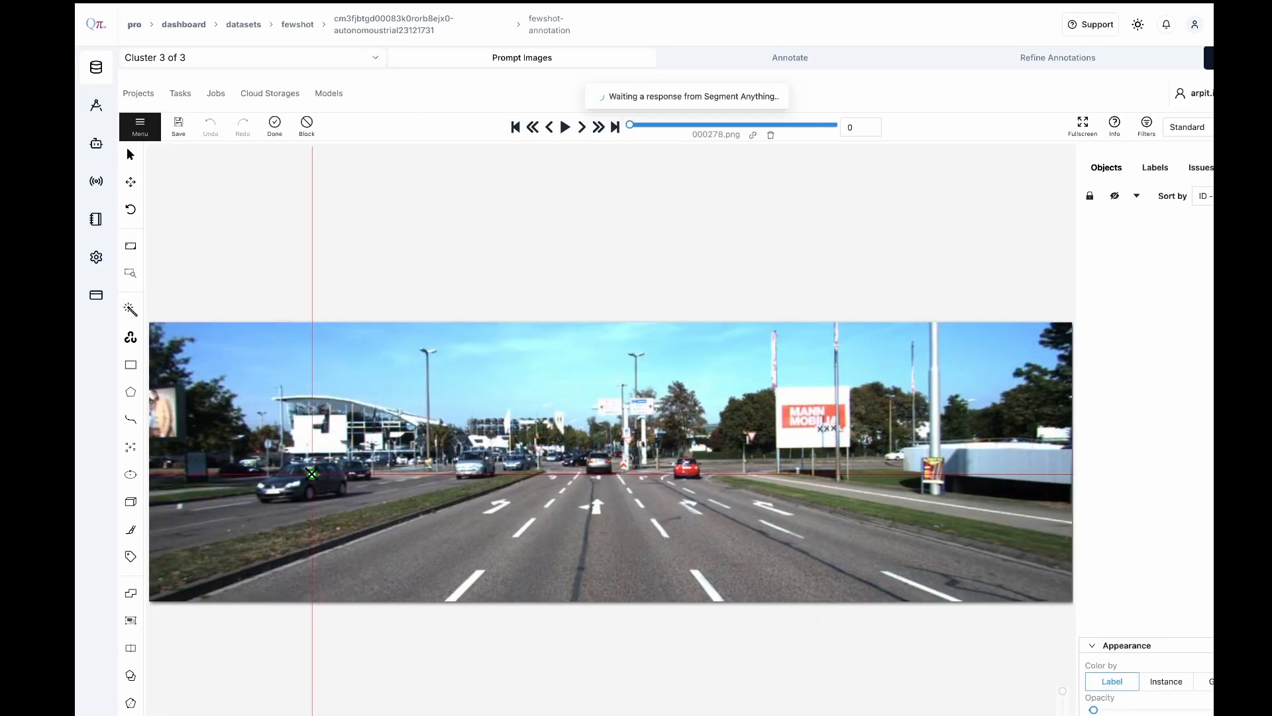
key(n)
Segment the two oncoming cars beside the grass median and the nearest car straight ahead as separate car masks
click(338, 378)
click(475, 465)
click(339, 379)
click(516, 463)
click(338, 379)
click(599, 464)
Segment the distant dark car in the centre lanes and the red car as separate car masks
click(337, 378)
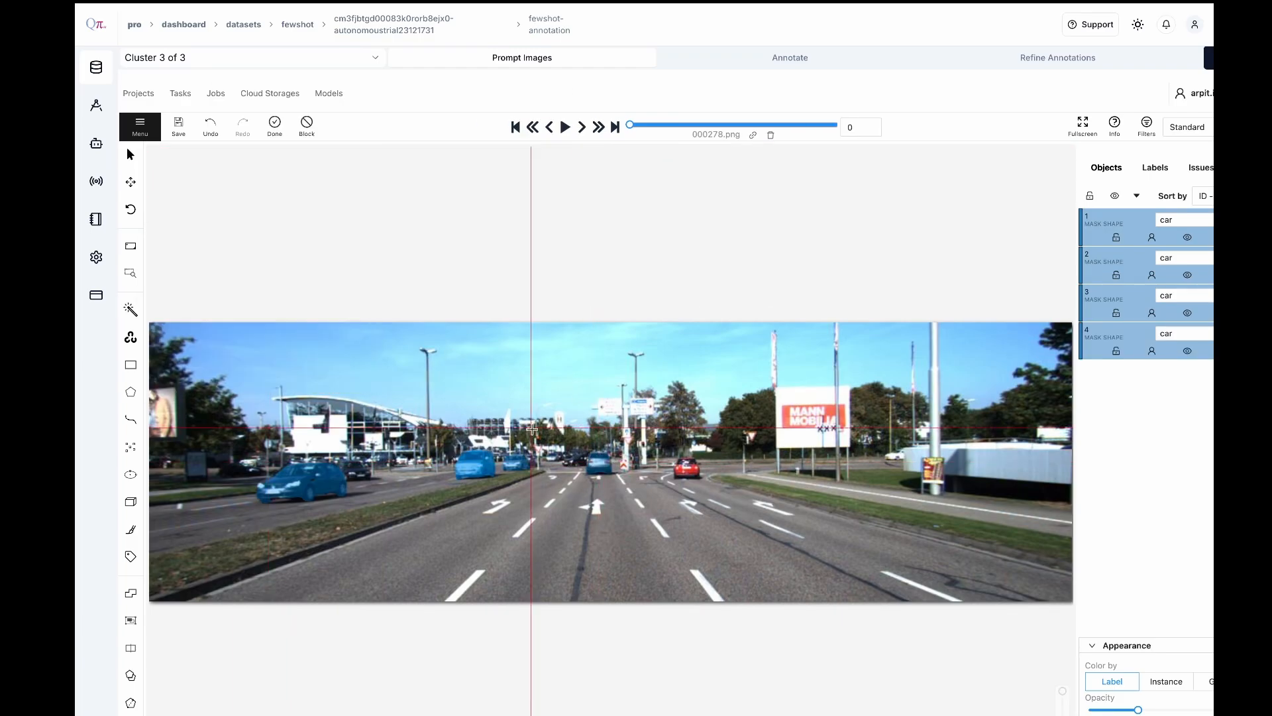
click(576, 461)
click(686, 468)
click(275, 127)
Segment the remaining distant centre car, the dark car behind the nearest oncoming one and the far car near the white wall as car masks
click(340, 378)
click(555, 457)
click(337, 378)
click(358, 470)
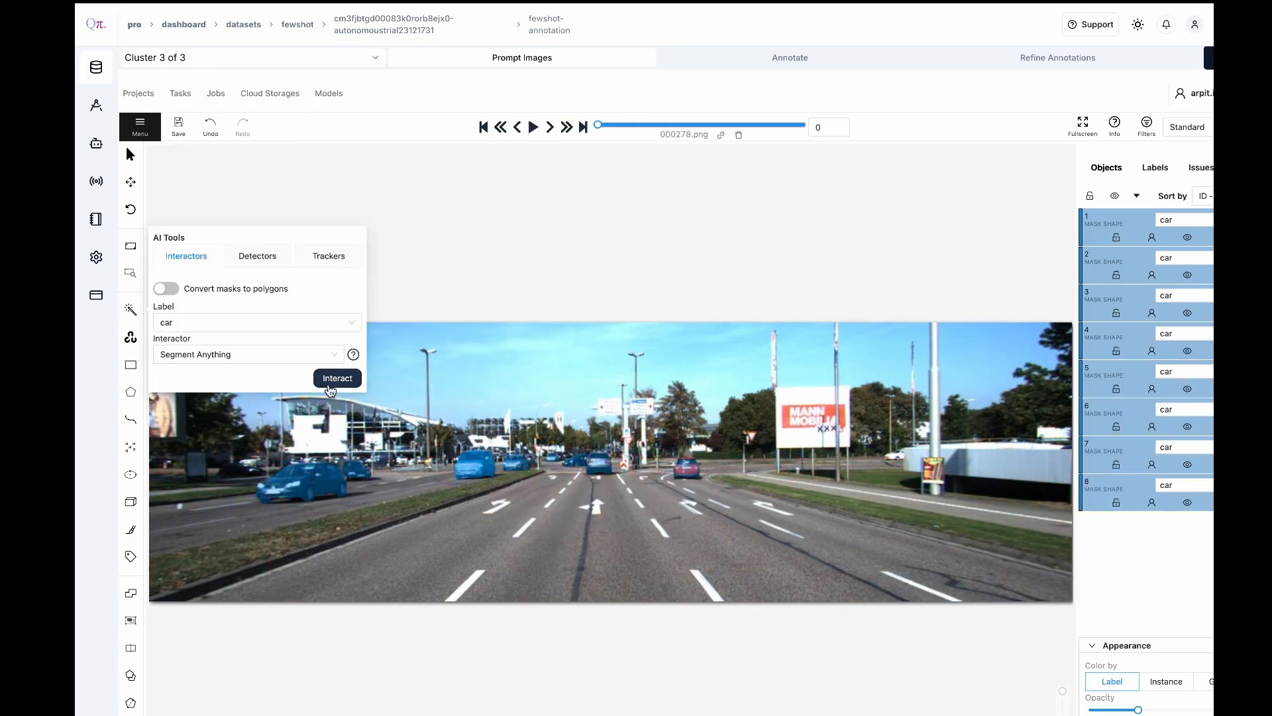
click(338, 379)
click(896, 455)
click(274, 126)
Segment the main carriageway and the opposite carriageway as two masks with the road label, and save the annotations
click(212, 323)
click(252, 389)
click(338, 379)
click(274, 126)
click(337, 378)
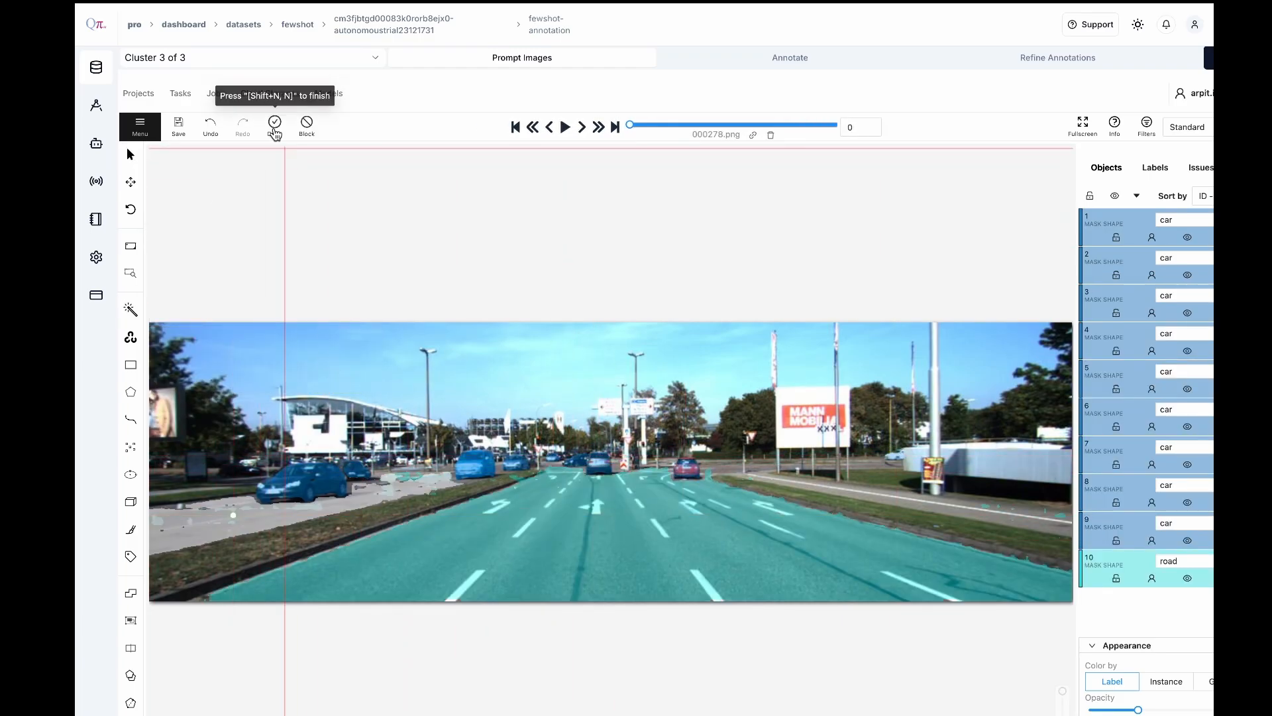
click(274, 127)
click(179, 128)
Go to prompt image 001400.png and segment the motorway surface as a road mask
click(549, 127)
click(601, 568)
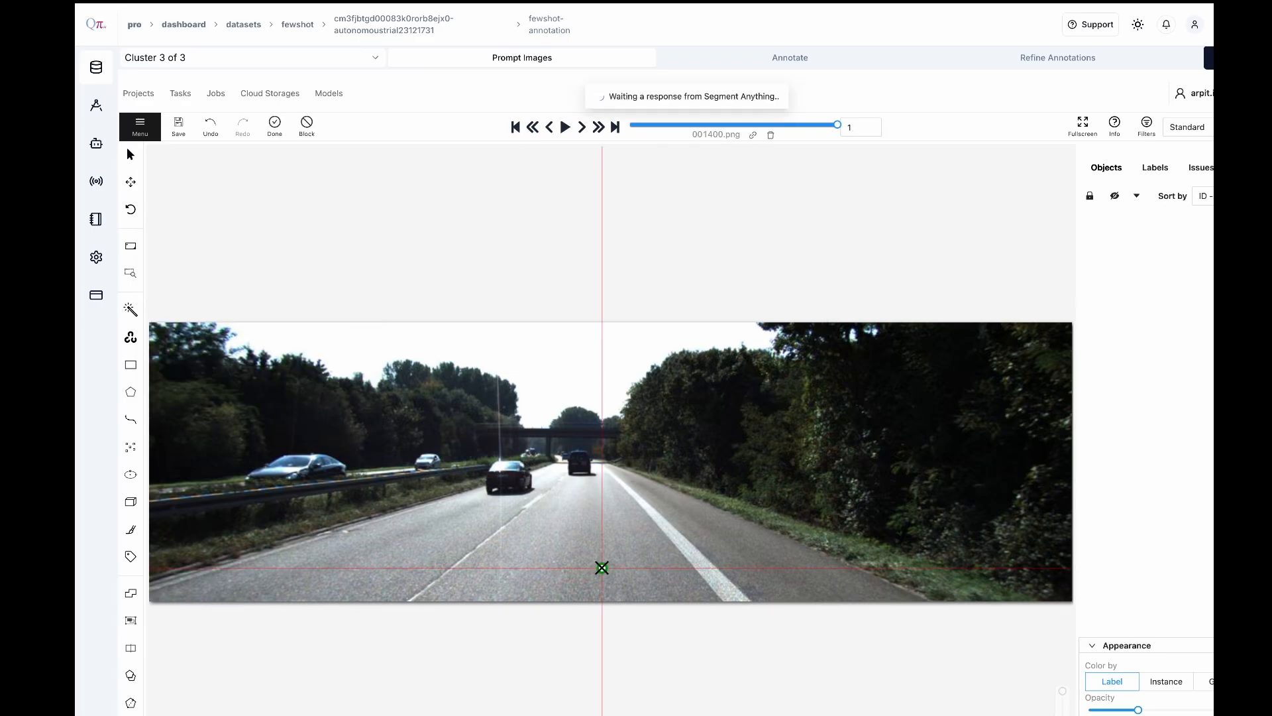
click(275, 127)
Segment the two vehicles driving ahead on the motorway as separate car masks
click(337, 378)
click(511, 471)
click(274, 127)
click(338, 378)
click(578, 462)
click(274, 126)
Segment the two cars beyond the guardrail as separate car masks and save the annotations
click(337, 378)
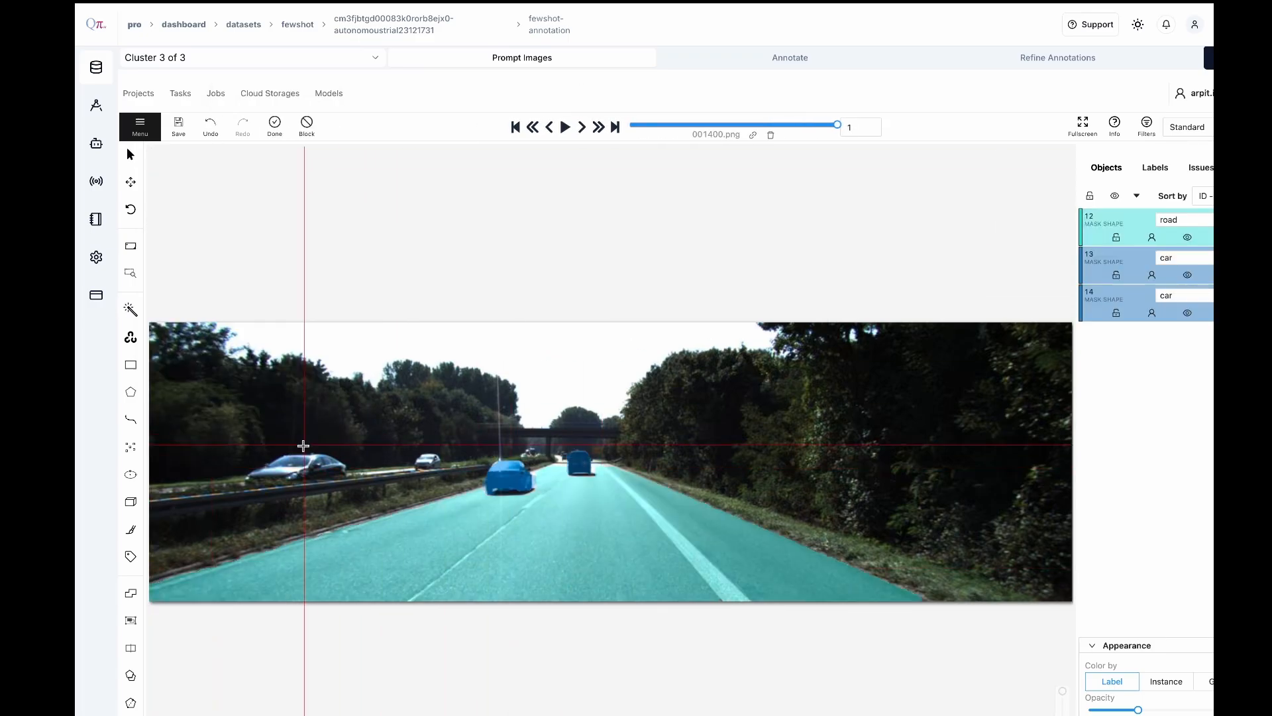
click(298, 467)
click(274, 127)
click(337, 379)
click(428, 460)
click(274, 127)
click(179, 127)
Run the automatic annotation of Cluster 3 and check the results up to image 000278.png
click(765, 63)
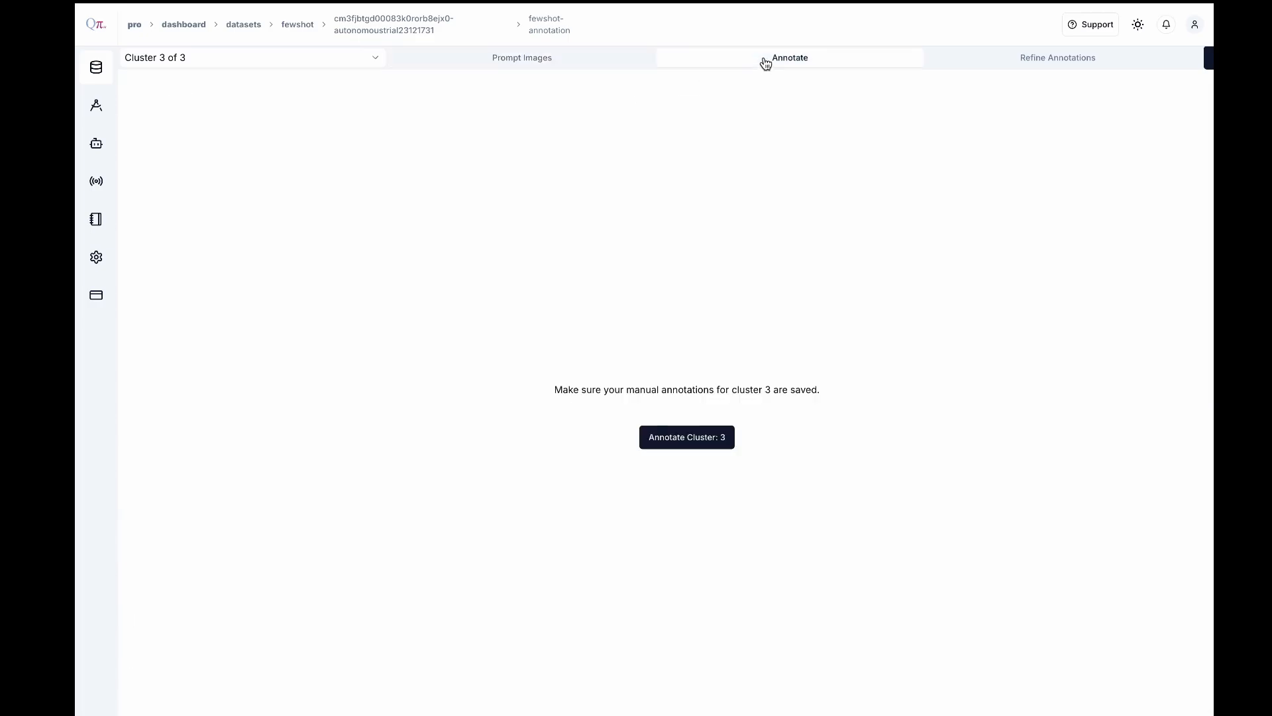
click(690, 443)
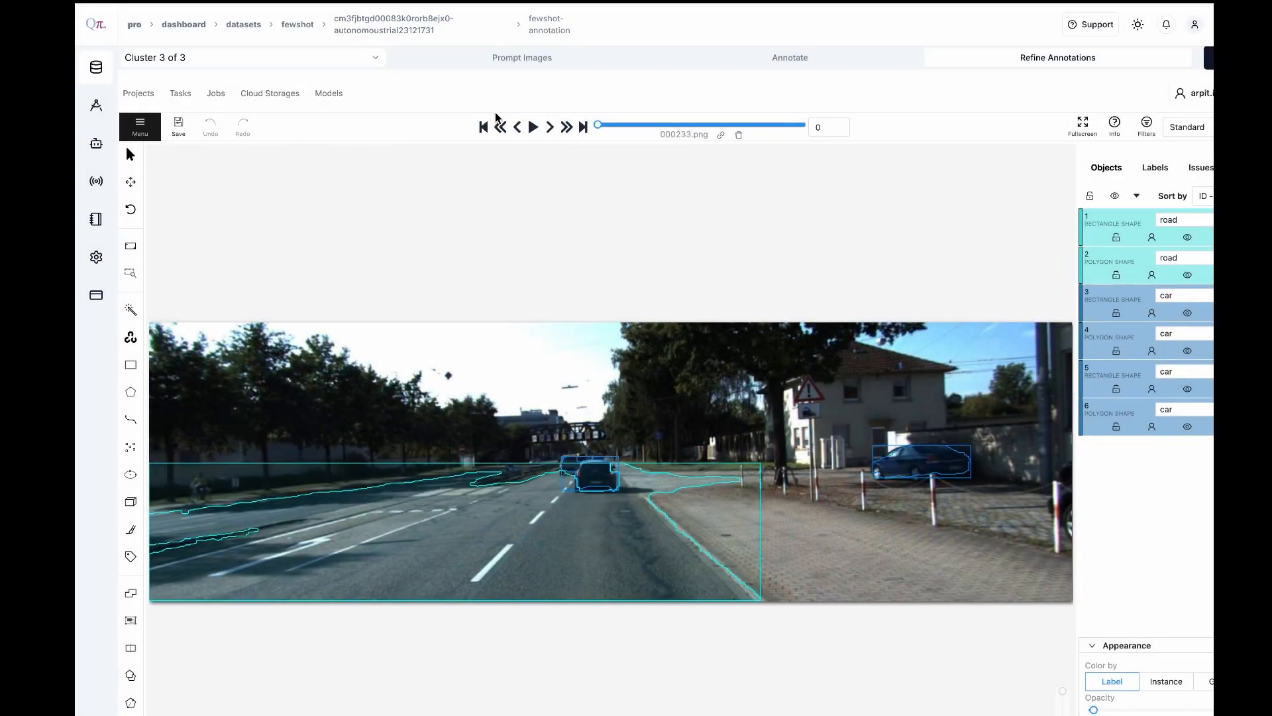
click(551, 129)
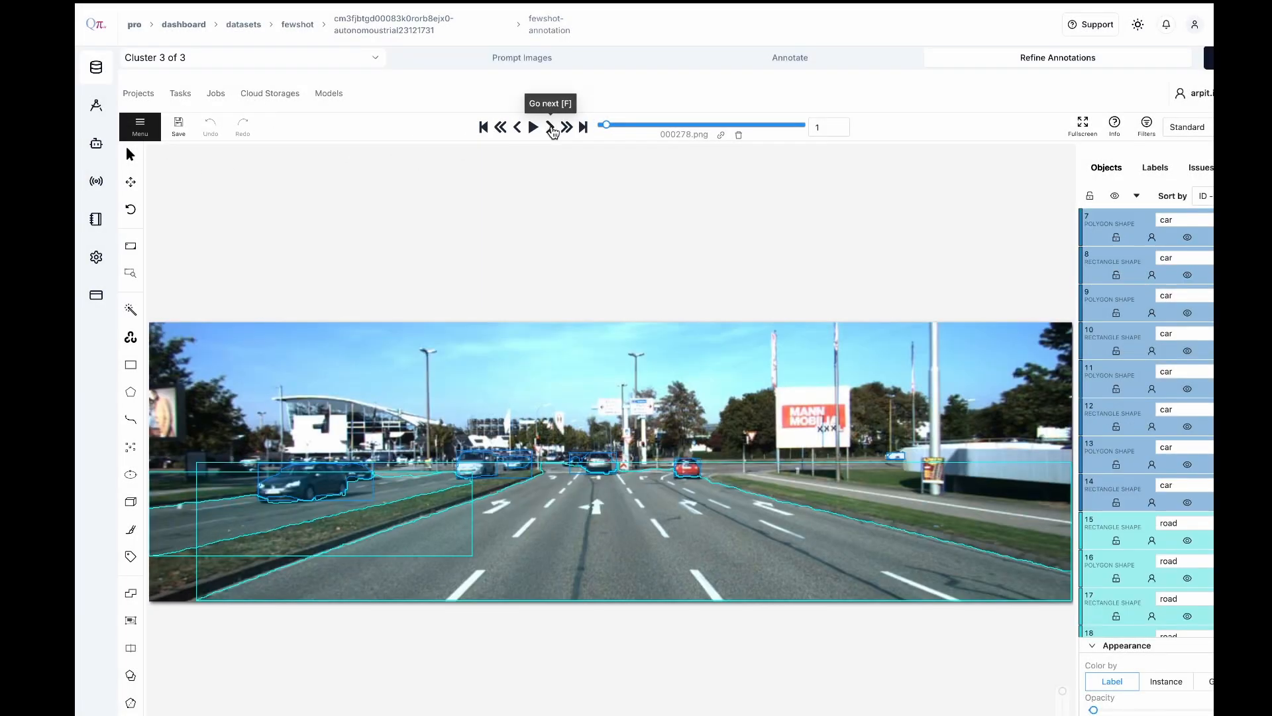
Save the annotations of the whole few-shot project and confirm their finalization
scroll(1120, 57, right, 1)
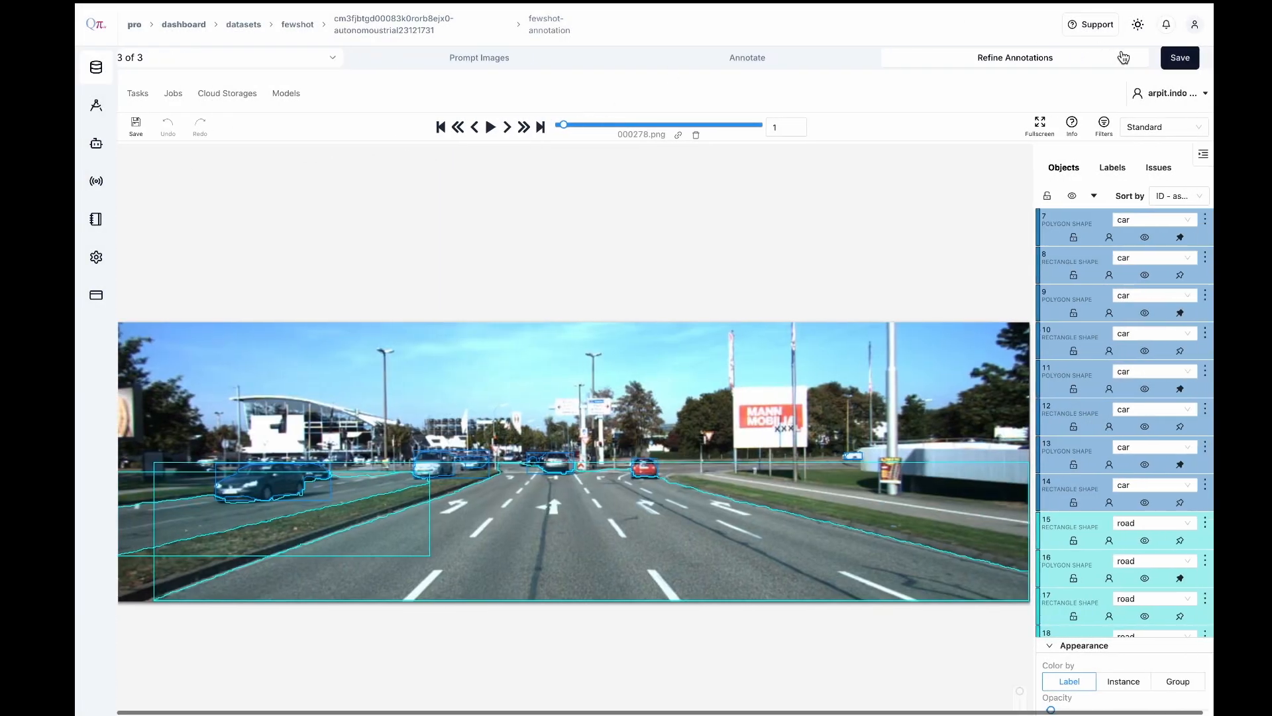
click(1180, 60)
click(1162, 153)
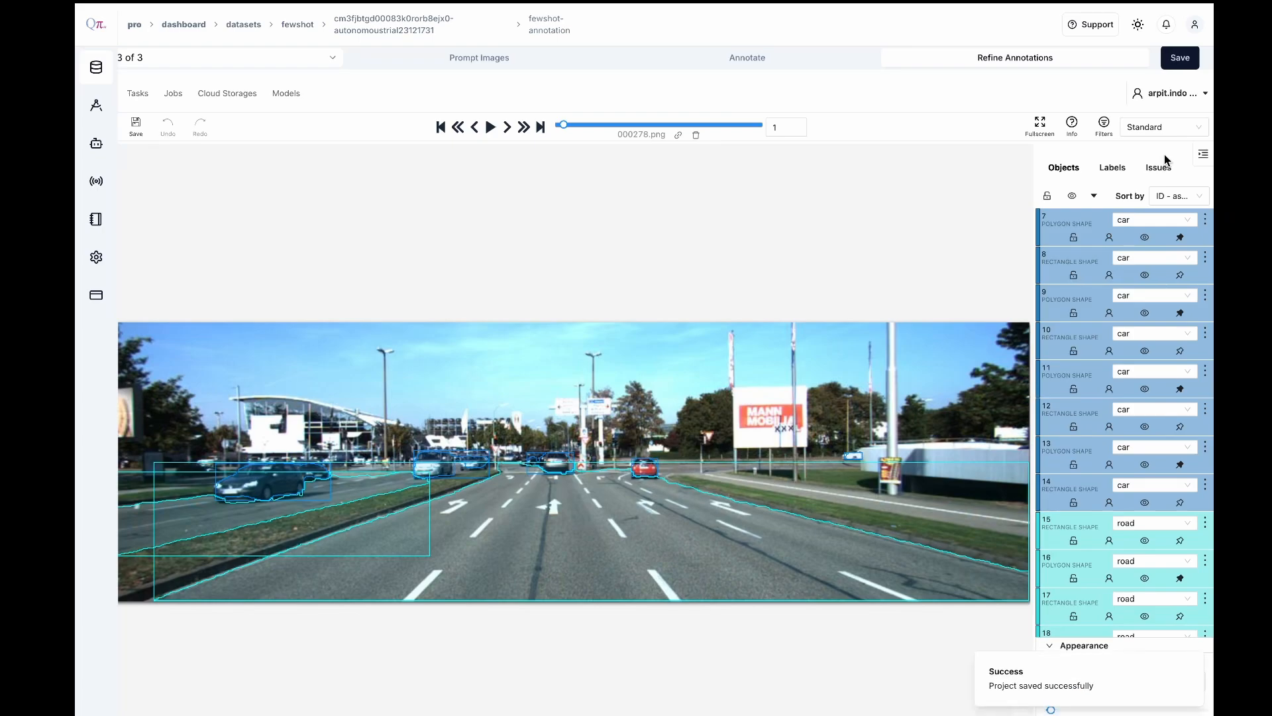
click(1179, 58)
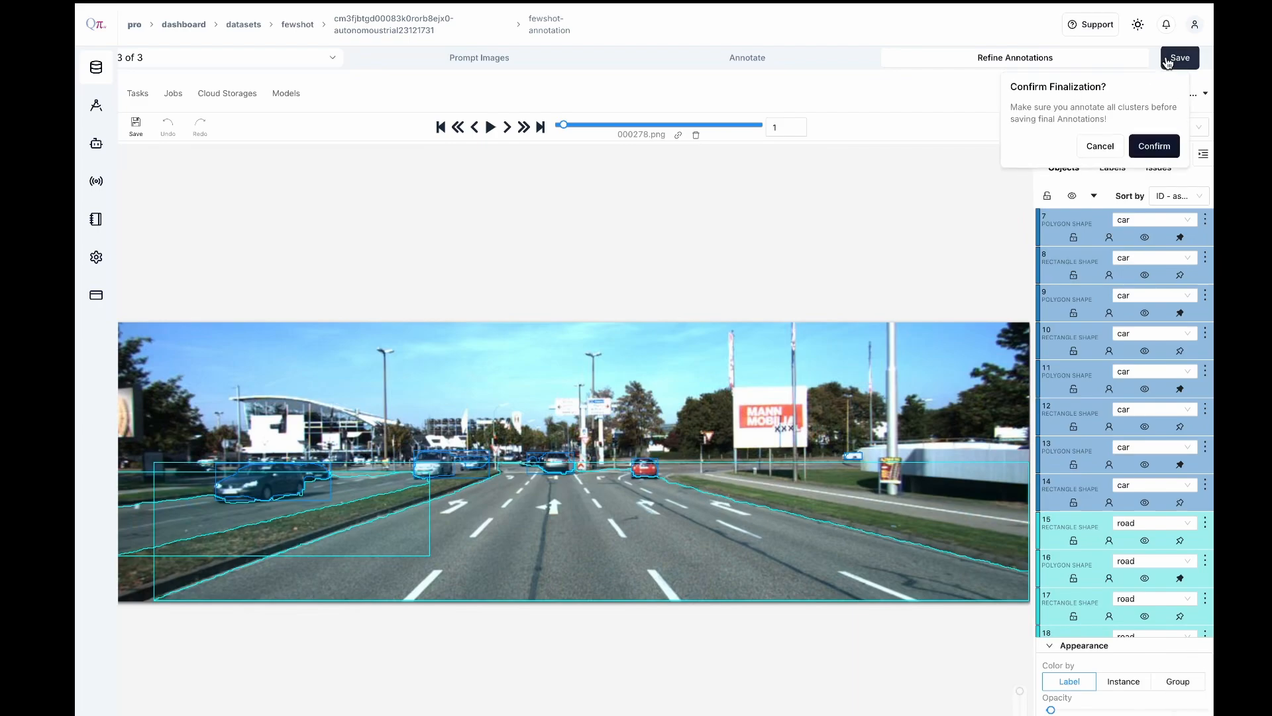
click(1160, 151)
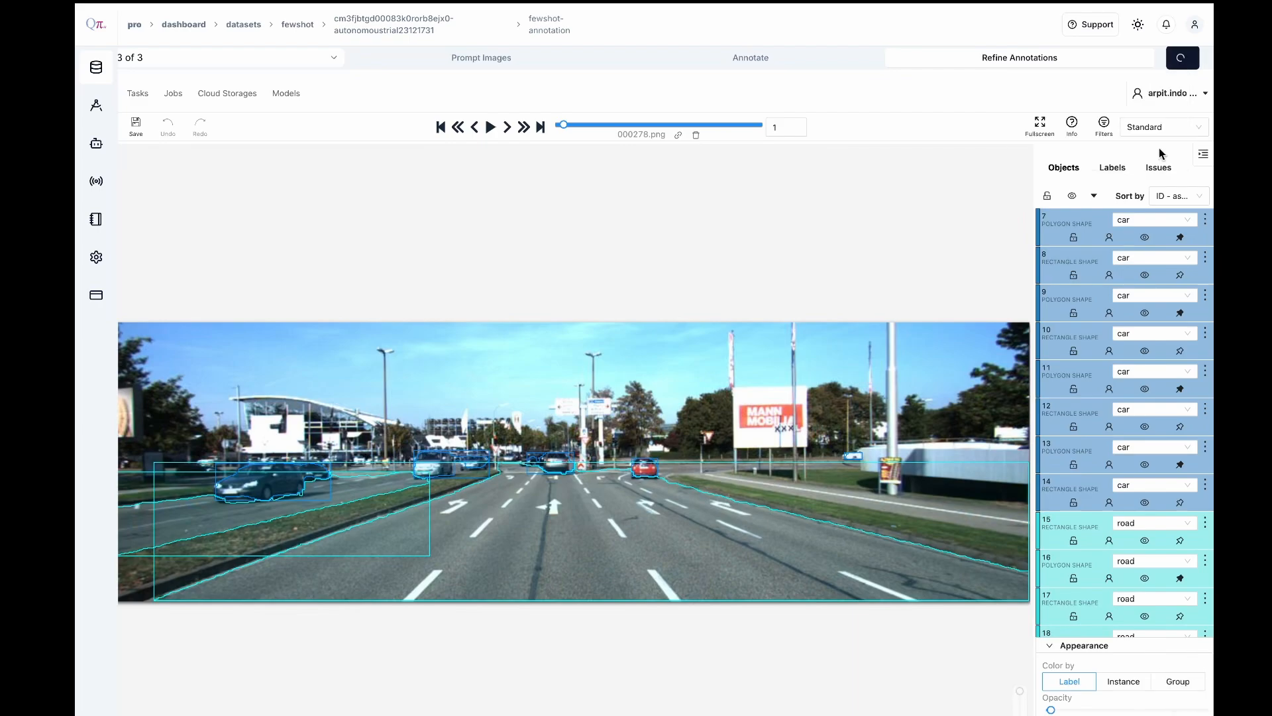
scroll(1138, 330, down, 2)
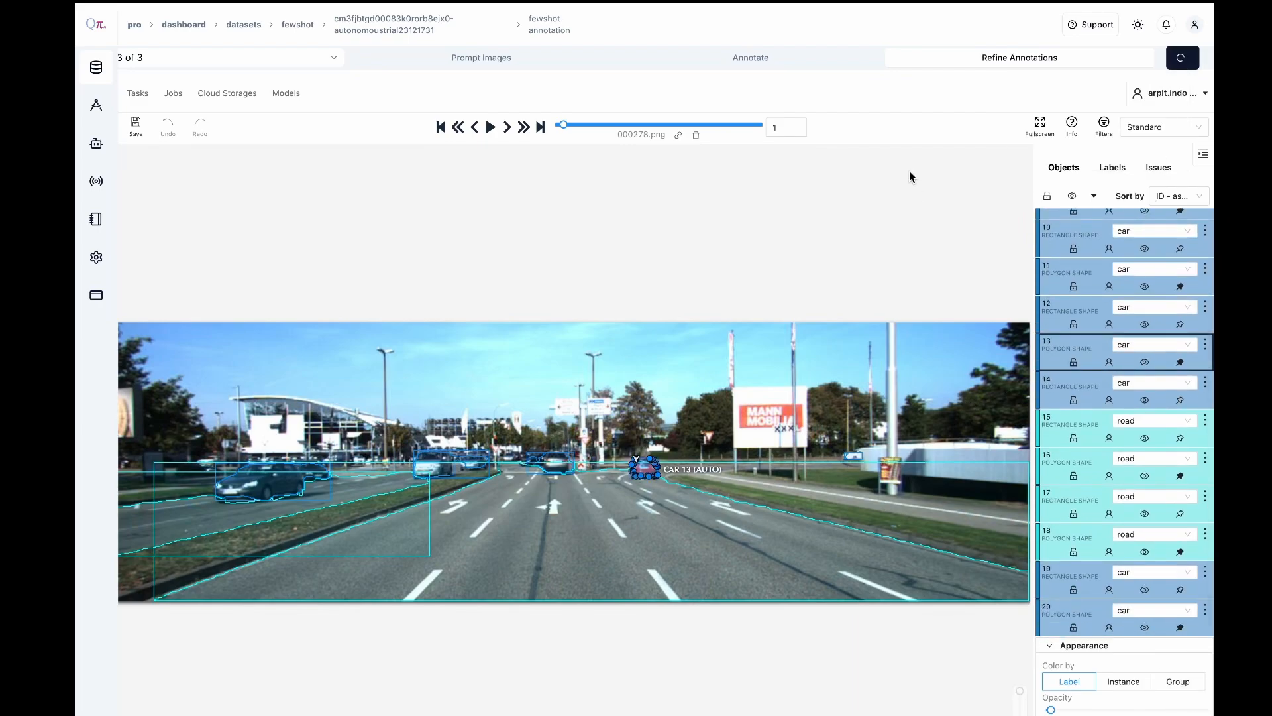
Return to the datasets, save the annotations in the details of autonomoustrial23121731 and open the dataset view
click(243, 25)
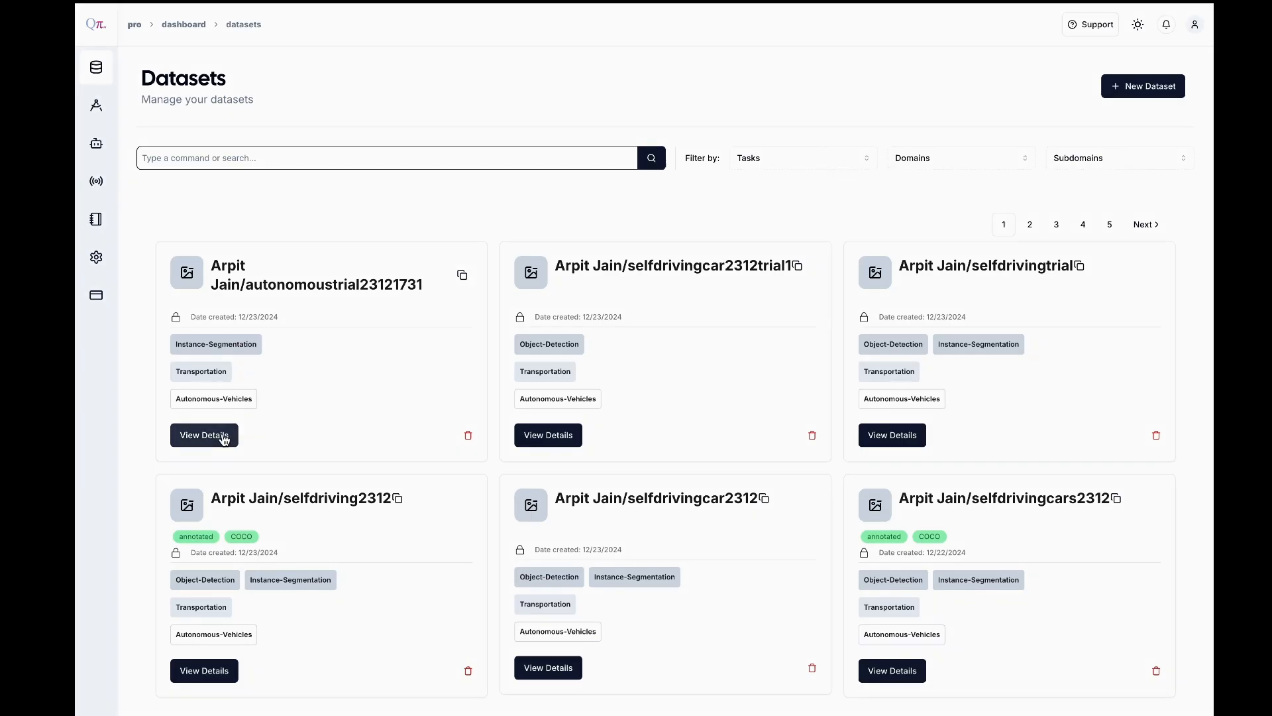
click(224, 433)
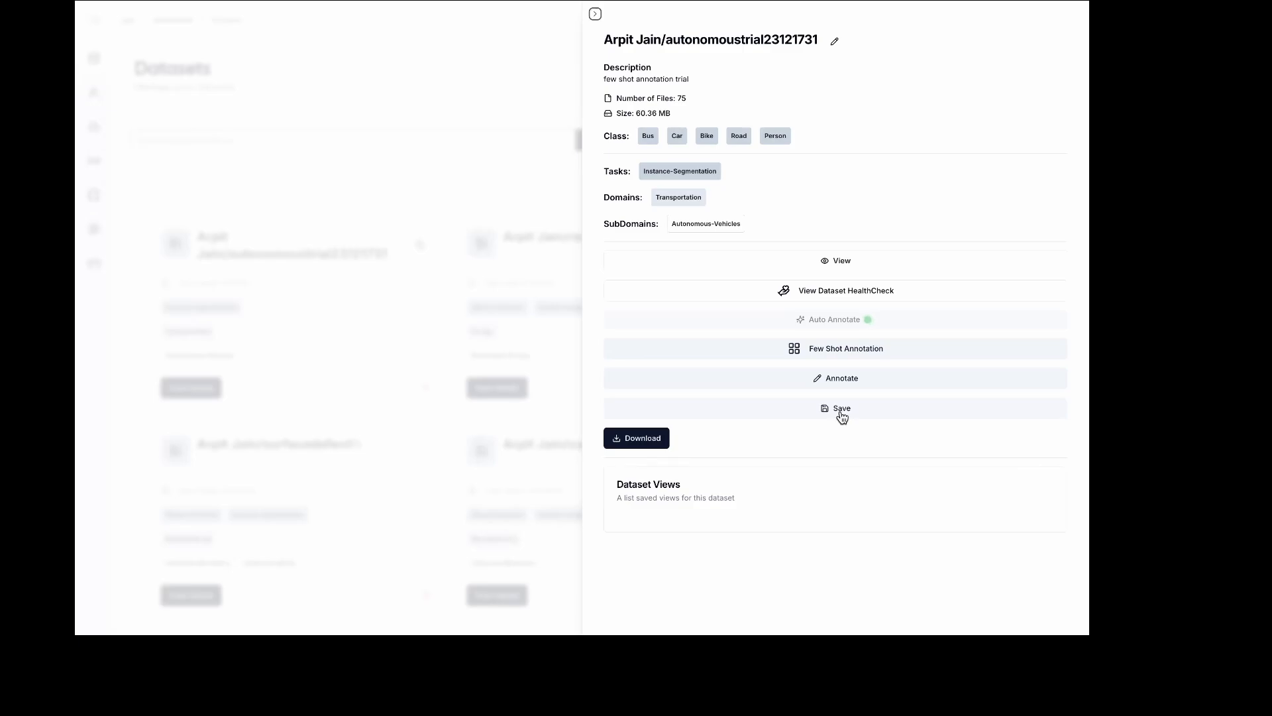
click(840, 412)
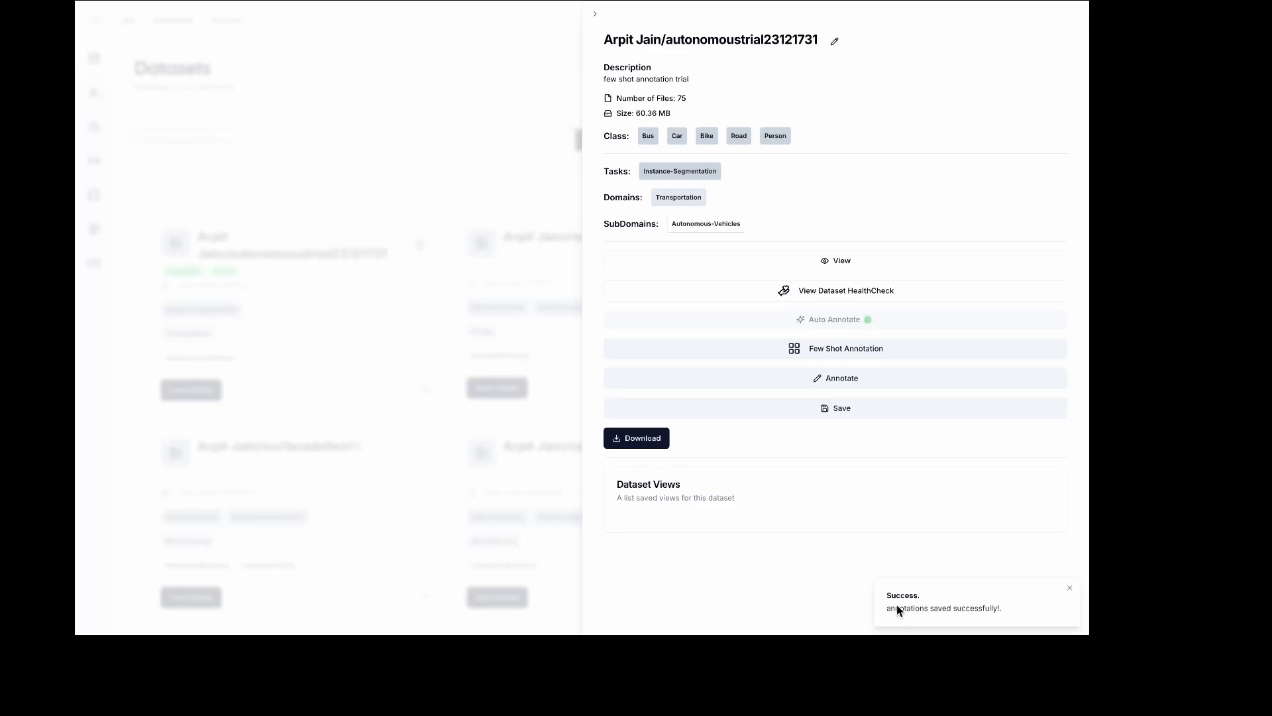
click(840, 260)
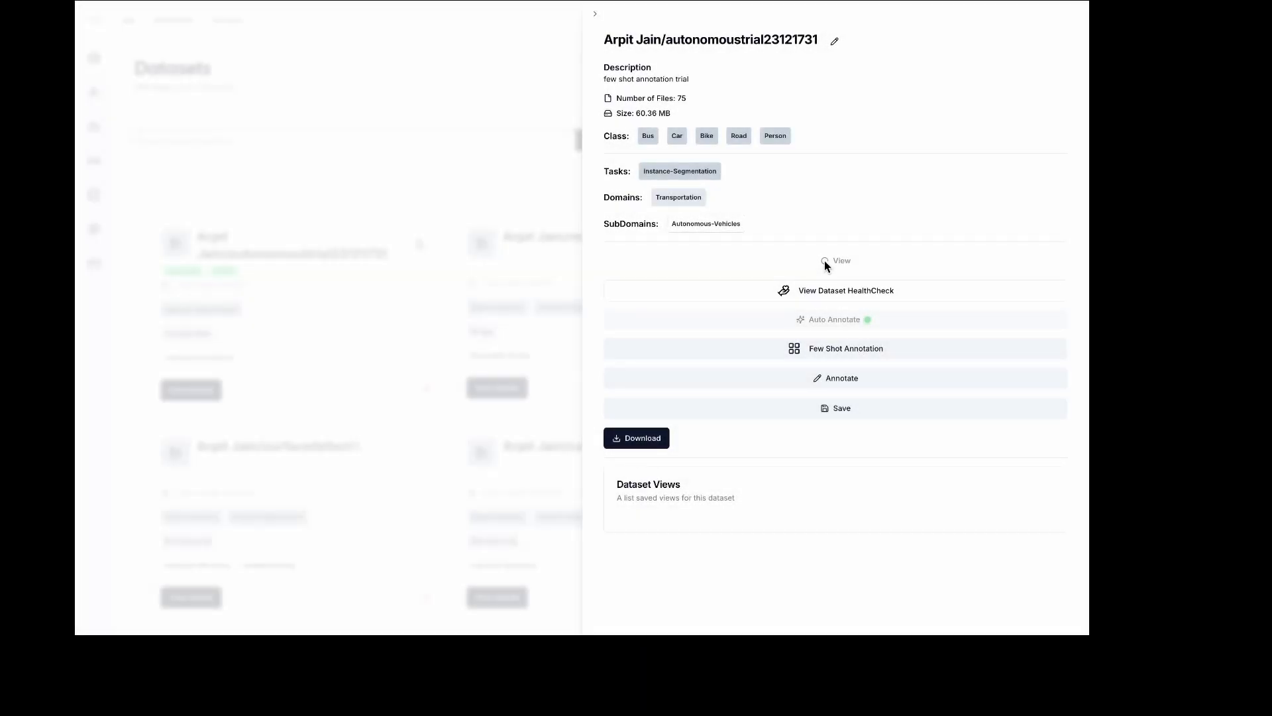